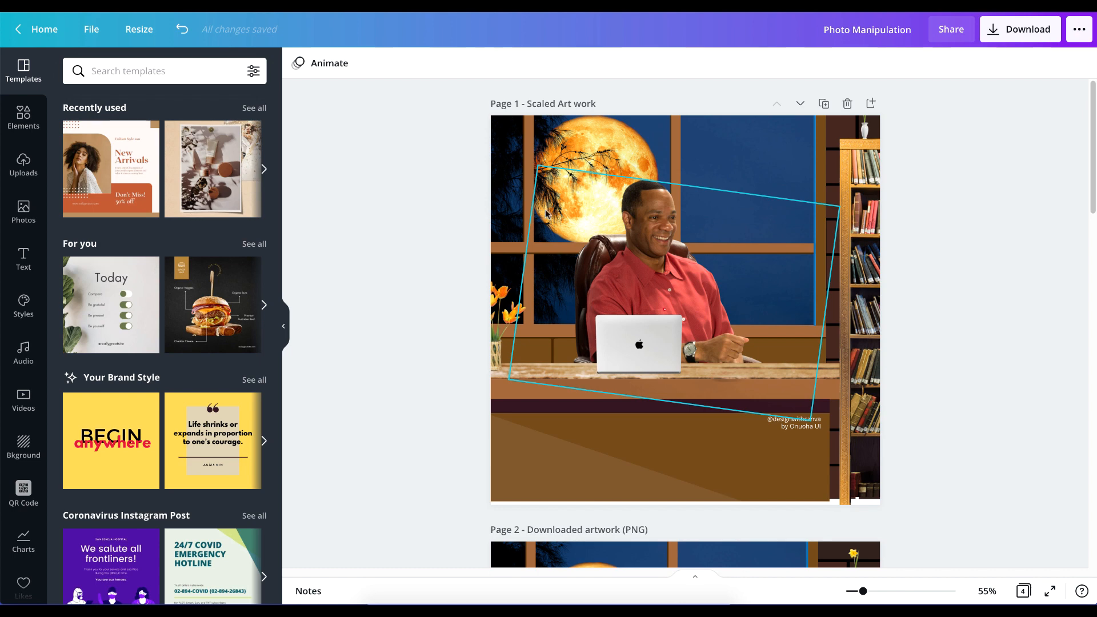
Step: Duplicate the Scaled Art work page and rename the copy "Test file"
{"action": "left_click", "coordinate": [824, 104]}
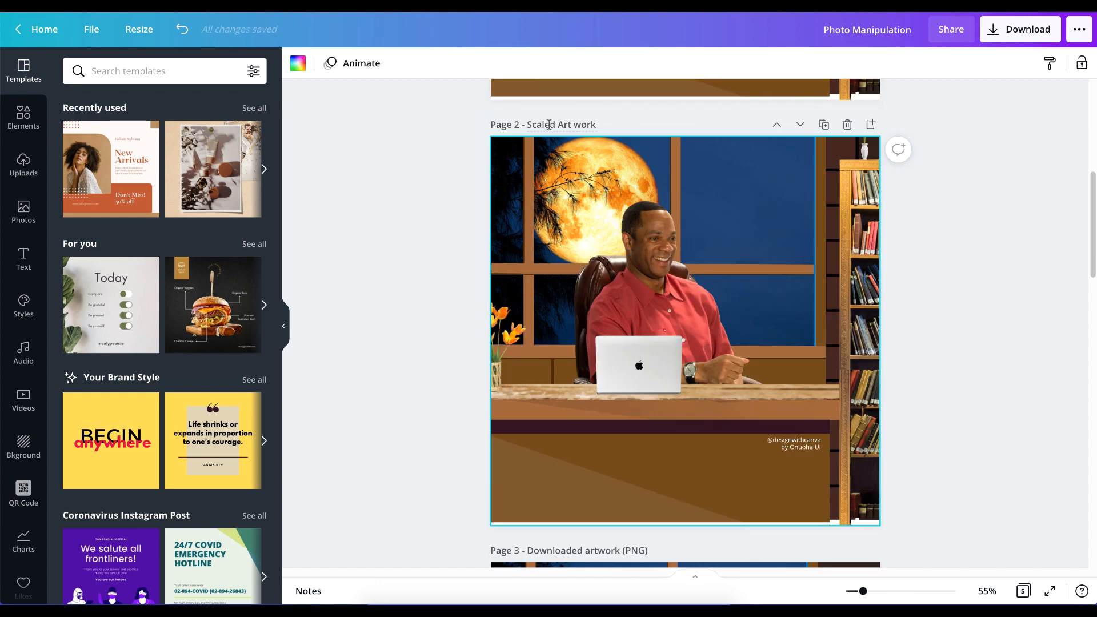
{"action": "left_click", "coordinate": [548, 124]}
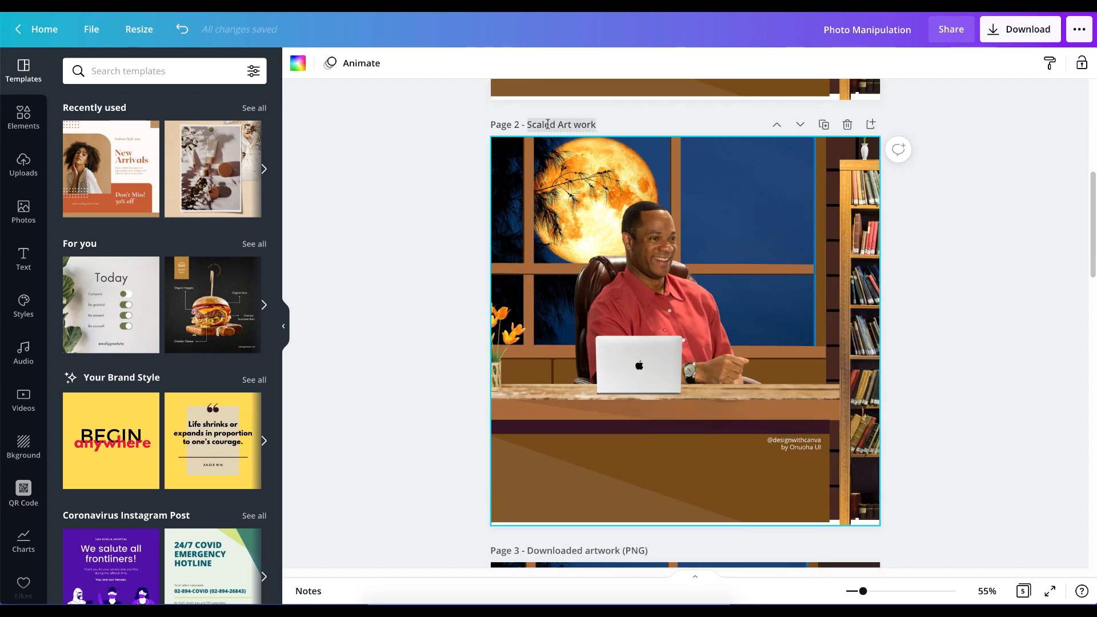
{"action": "type", "text": "T"}
{"action": "key", "text": "BackSpace"}
{"action": "type", "text": "Test"}
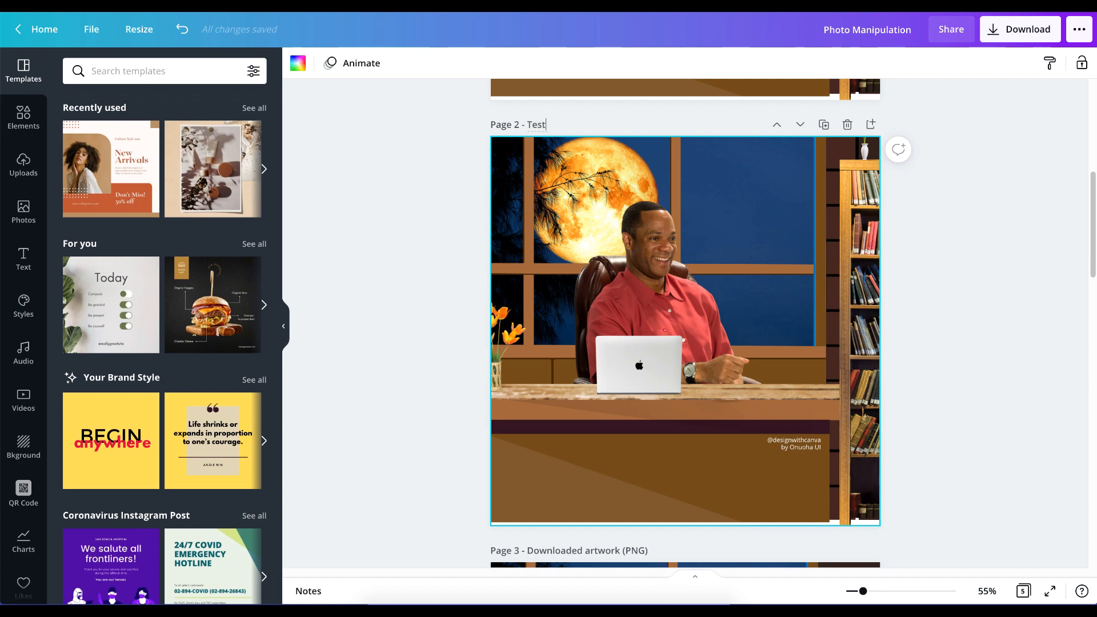
{"action": "type", "text": " file"}
{"action": "left_click", "coordinate": [929, 181]}
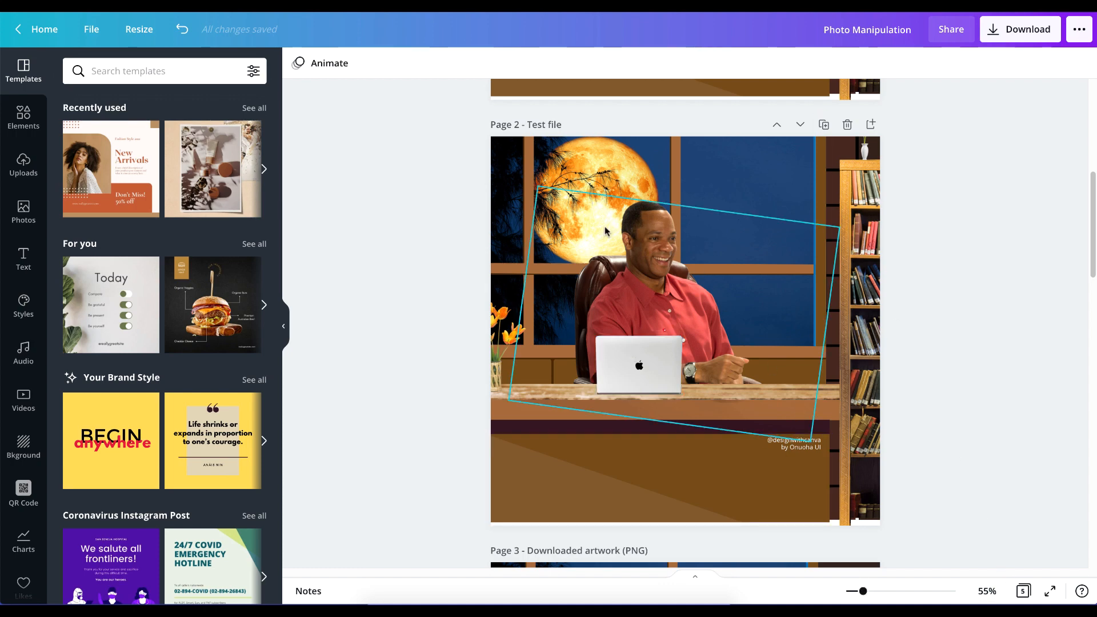
Step: View the image details of the moonlit night-sky photo behind the window on the Test file page
{"action": "left_click", "coordinate": [729, 165]}
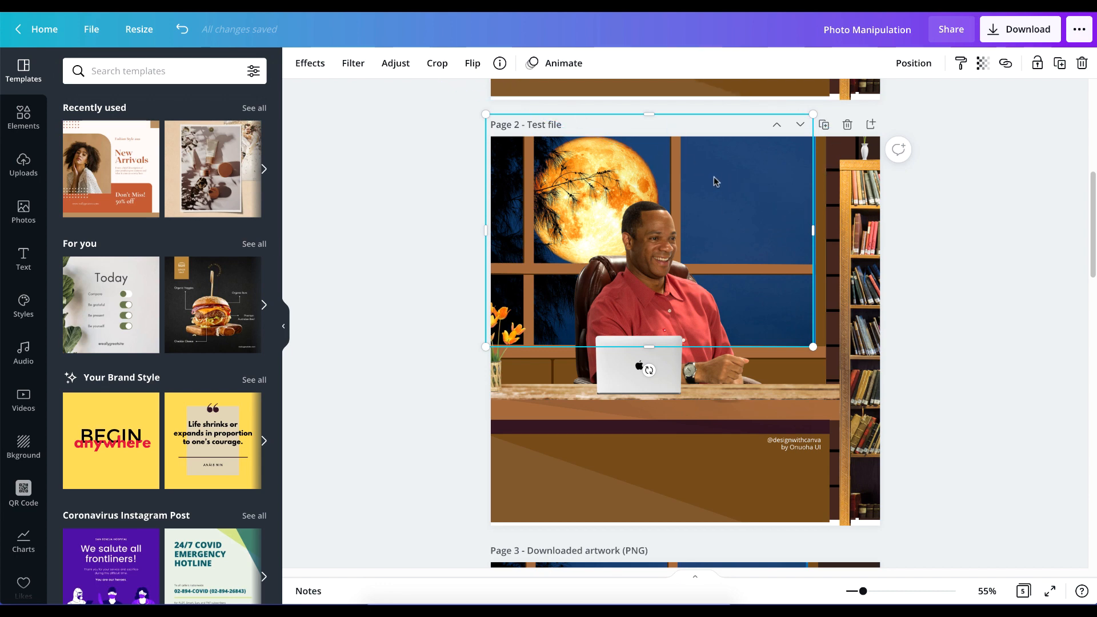
{"action": "left_click", "coordinate": [499, 64]}
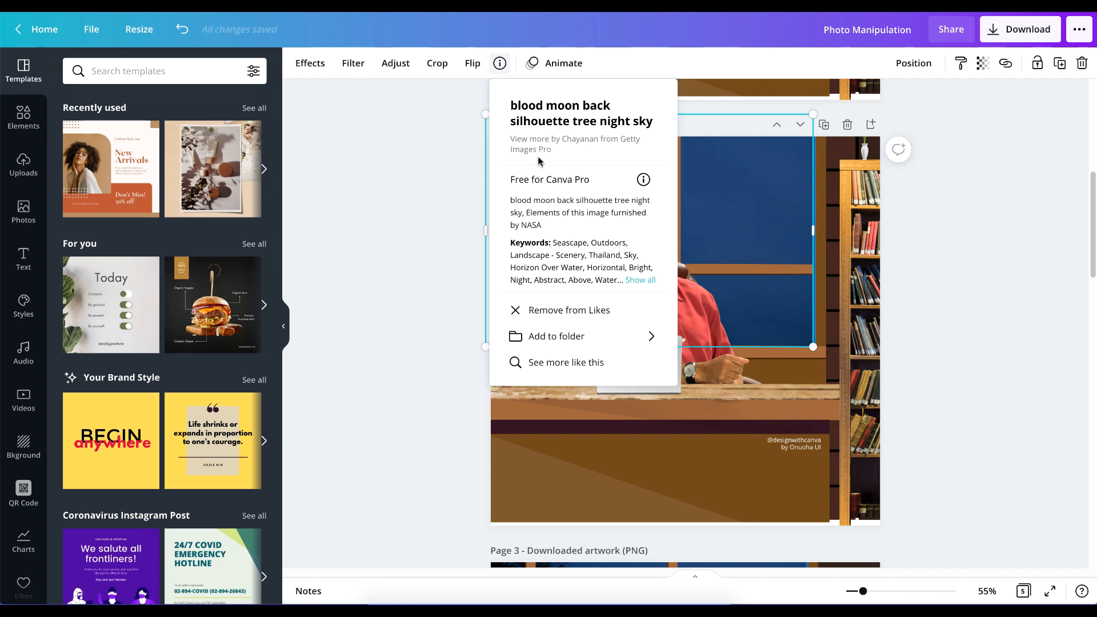
{"action": "left_click", "coordinate": [726, 177]}
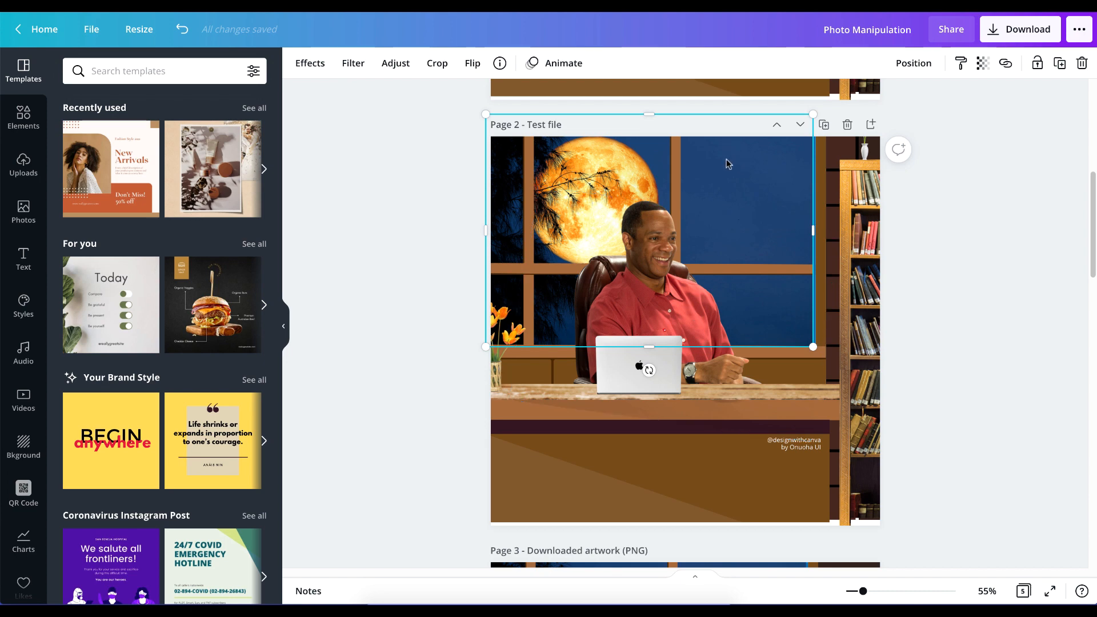
Step: Try shrinking the moon photo and enlarging it back over the window, and undo its deletion
{"action": "left_click_drag", "start_coordinate": [815, 108], "coordinate": [604, 182]}
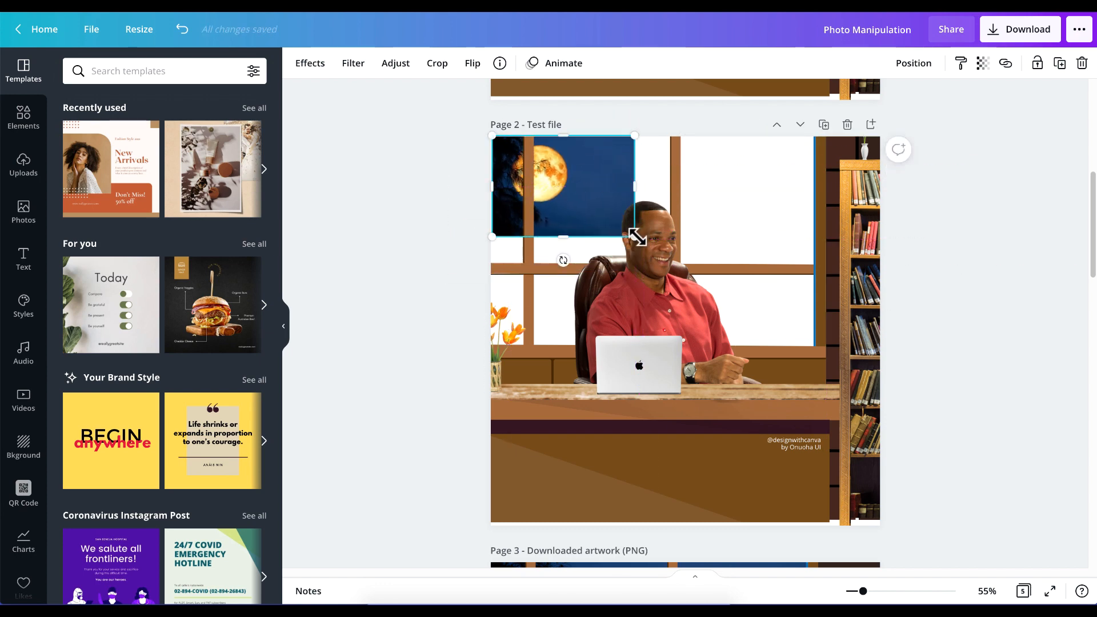
{"action": "left_click_drag", "start_coordinate": [632, 238], "coordinate": [835, 342]}
{"action": "key", "text": "Delete"}
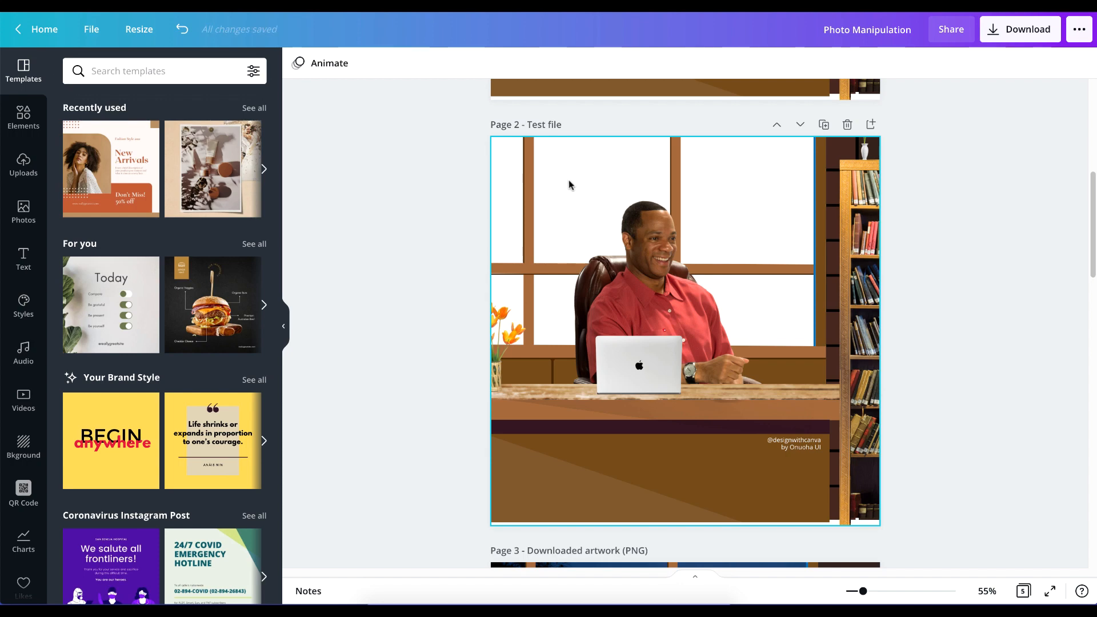
{"action": "key", "text": "ctrl+z"}
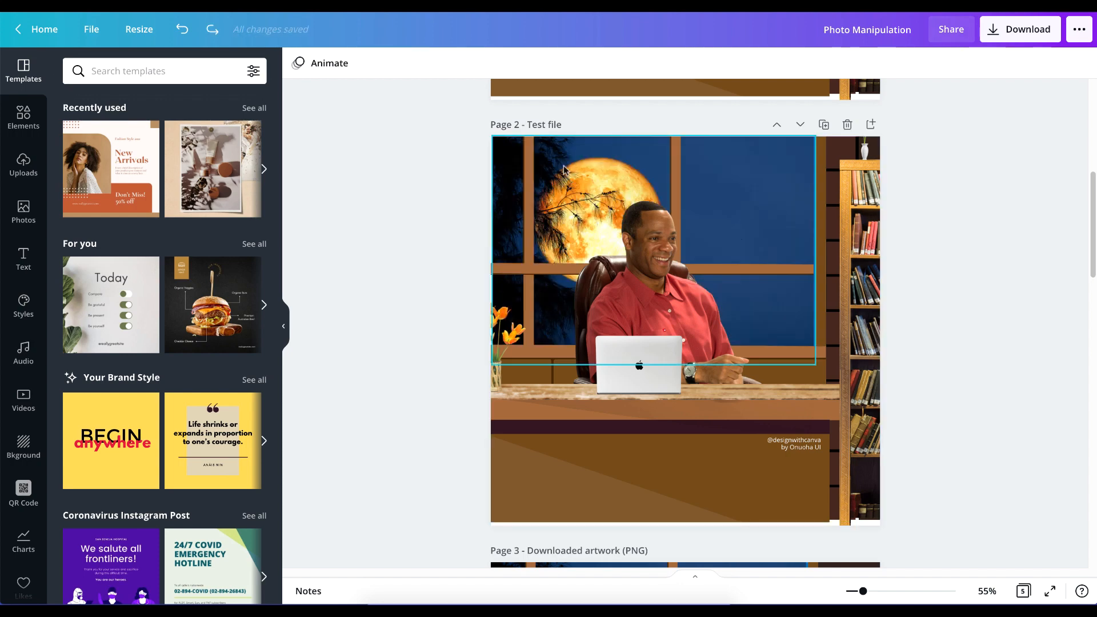
Step: Delete the moonlit night-sky photo behind the window on the Test file page
{"action": "left_click", "coordinate": [734, 180]}
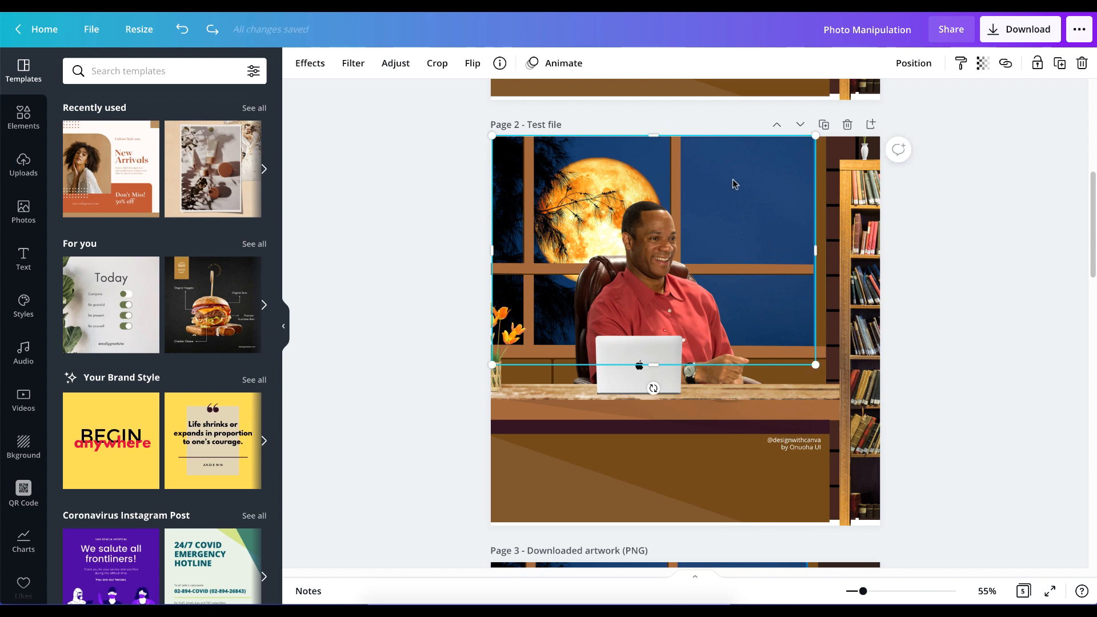
{"action": "key", "text": "Delete"}
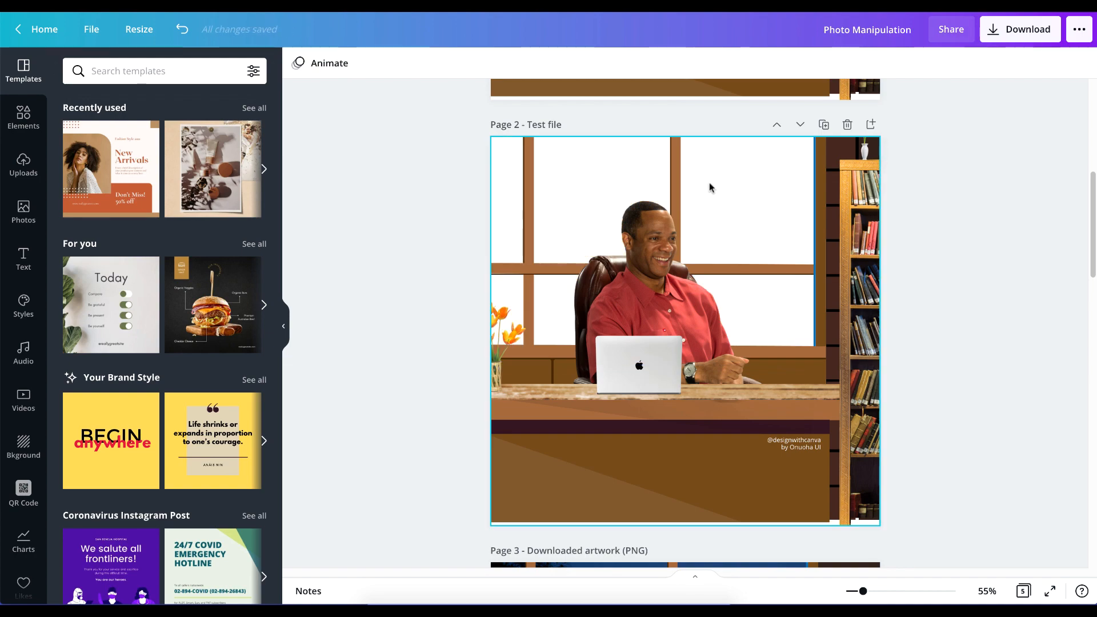
Step: Delete the light-brown vertical window bar behind the man's head, keeping the thin dark line beside it
{"action": "scroll", "coordinate": [667, 184], "scroll_direction": "up", "scroll_amount": 1}
{"action": "scroll", "coordinate": [668, 184], "scroll_direction": "up", "scroll_amount": 10}
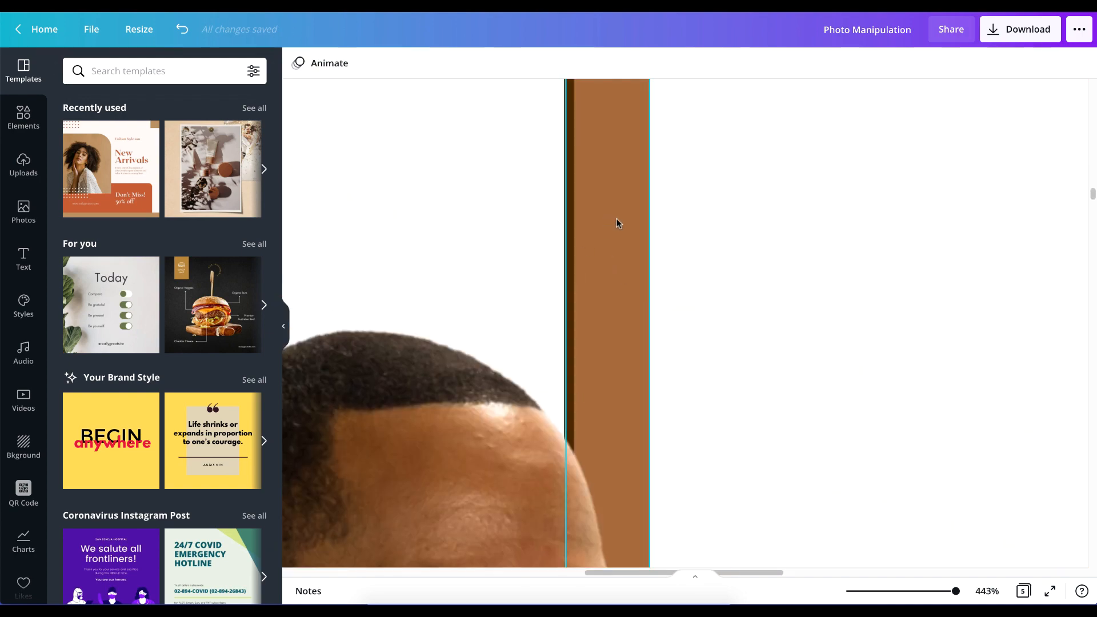
{"action": "scroll", "coordinate": [617, 221], "scroll_direction": "down", "scroll_amount": 10}
{"action": "left_click", "coordinate": [666, 262]}
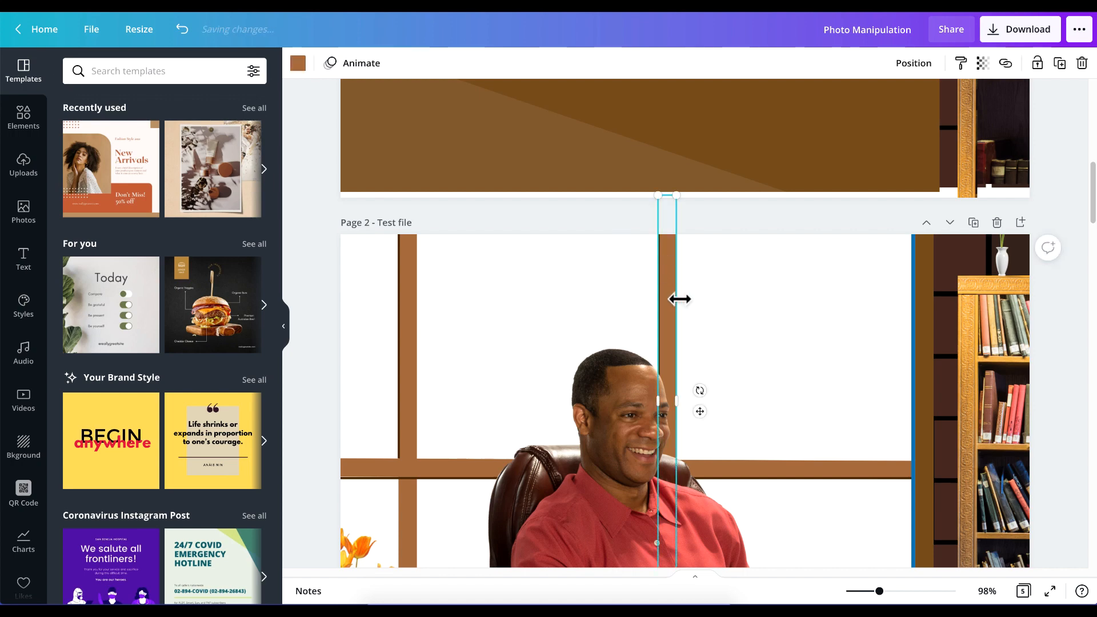
{"action": "left_click_drag", "start_coordinate": [852, 368], "coordinate": [679, 347]}
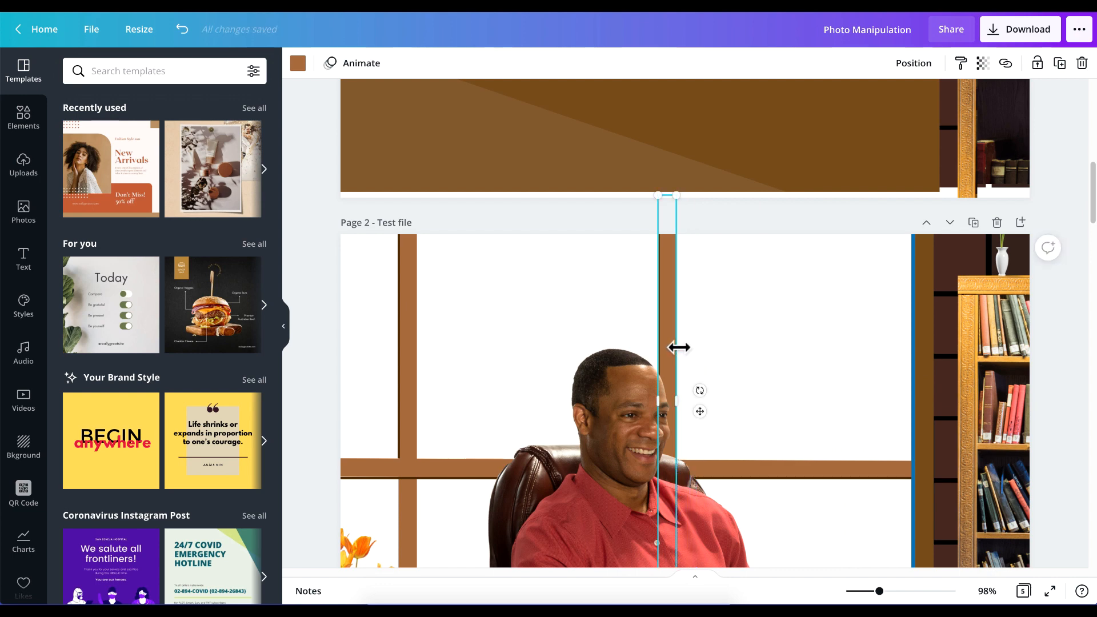
{"action": "left_click", "coordinate": [764, 354]}
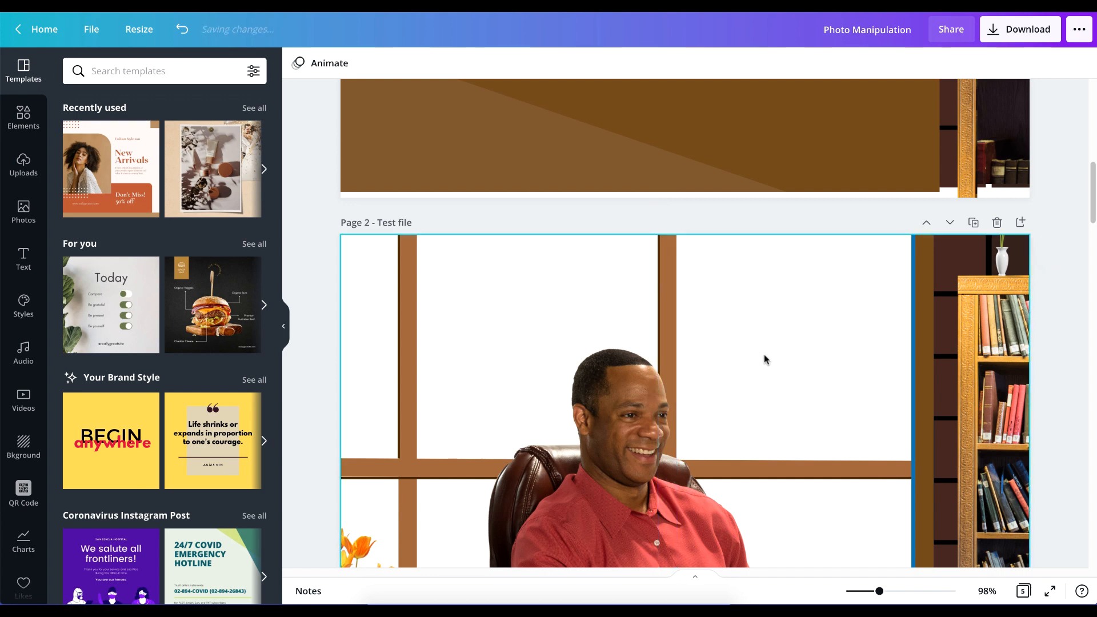
{"action": "left_click", "coordinate": [667, 307]}
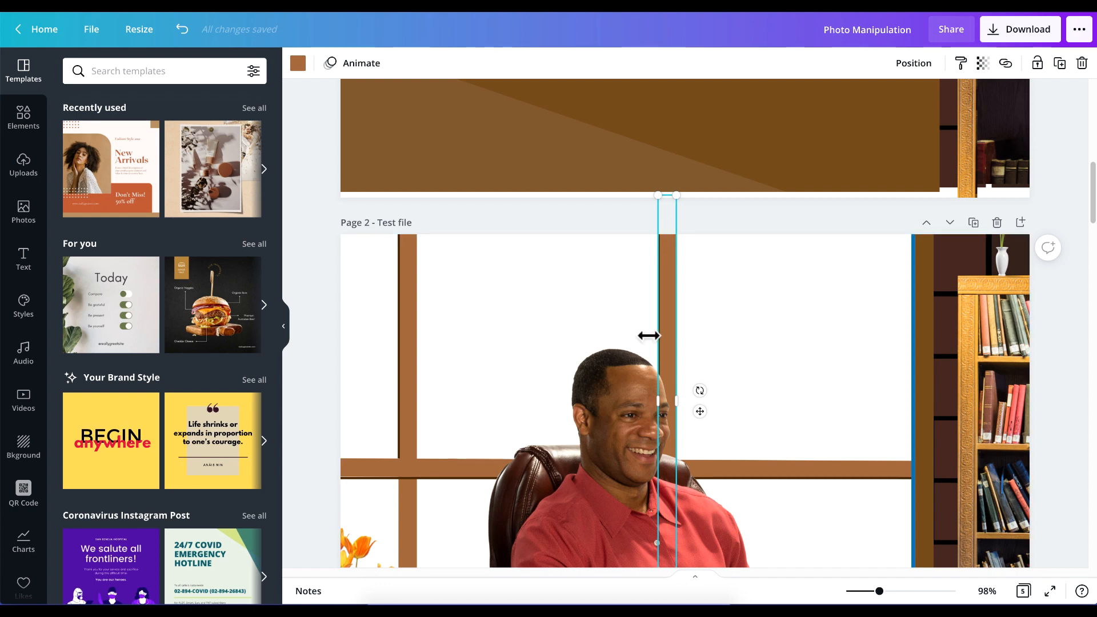
{"action": "left_click_drag", "start_coordinate": [667, 310], "coordinate": [764, 297]}
{"action": "left_click", "coordinate": [736, 303]}
{"action": "left_click", "coordinate": [670, 295]}
{"action": "key", "text": "Delete"}
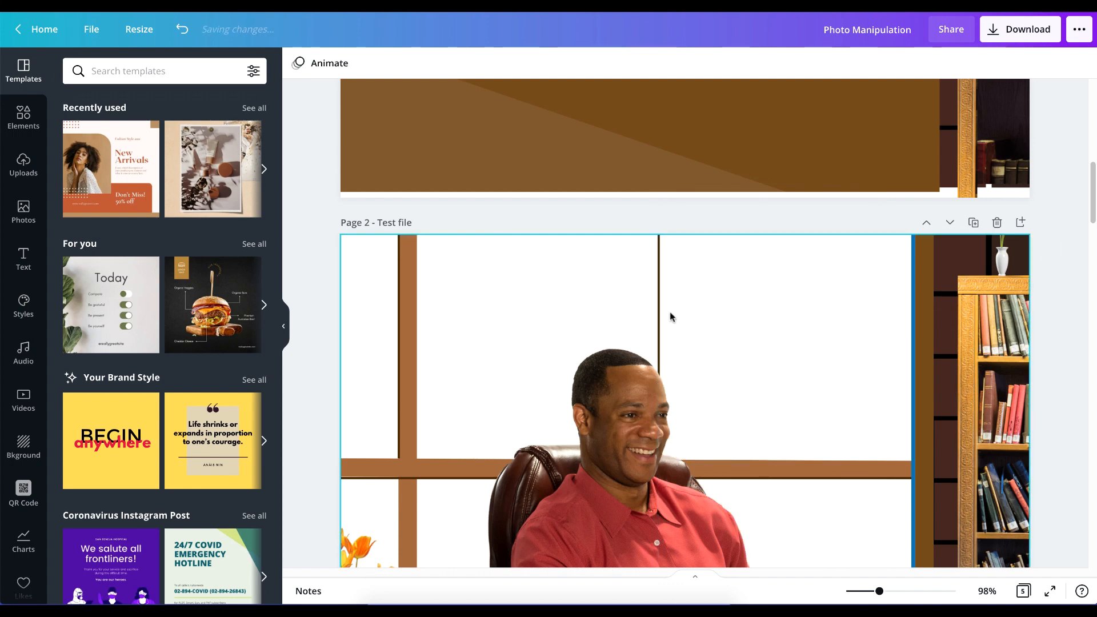
Step: Delete the left vertical window bar, both its thin dark edge strip and its light-brown rectangle
{"action": "scroll", "coordinate": [396, 300], "scroll_direction": "up", "scroll_amount": 5}
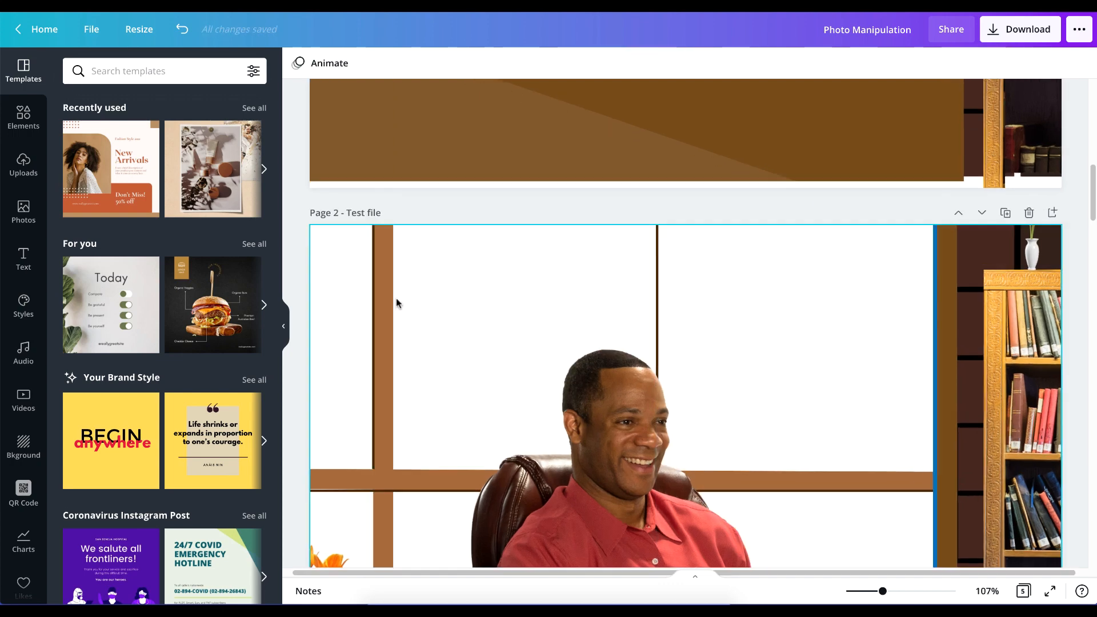
{"action": "scroll", "coordinate": [399, 300], "scroll_direction": "up", "scroll_amount": 8}
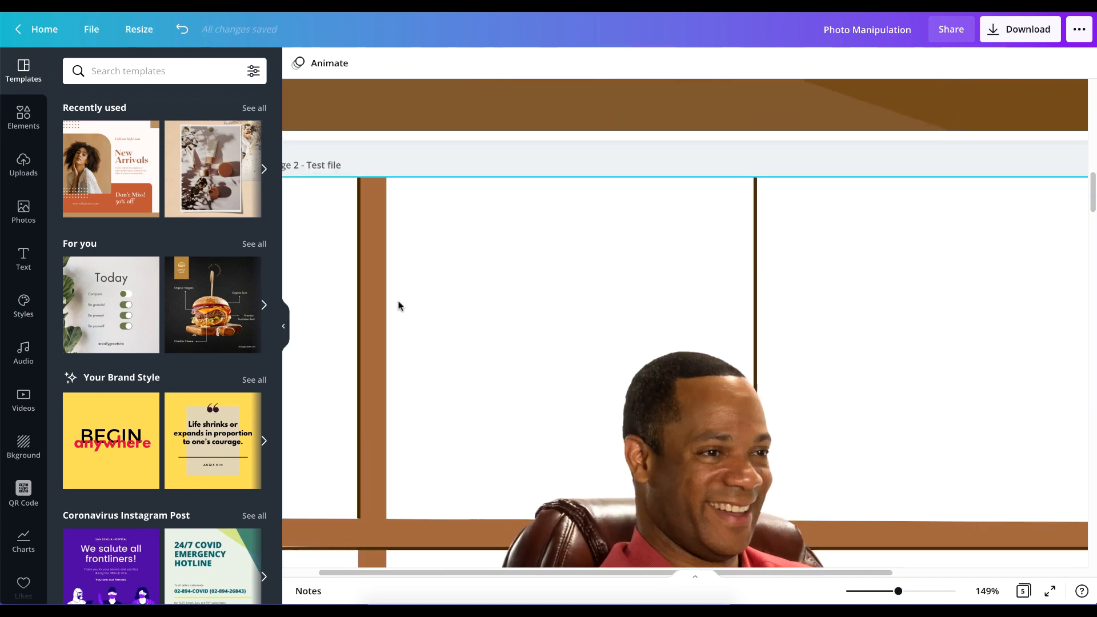
{"action": "scroll", "coordinate": [400, 306], "scroll_direction": "left", "scroll_amount": 5}
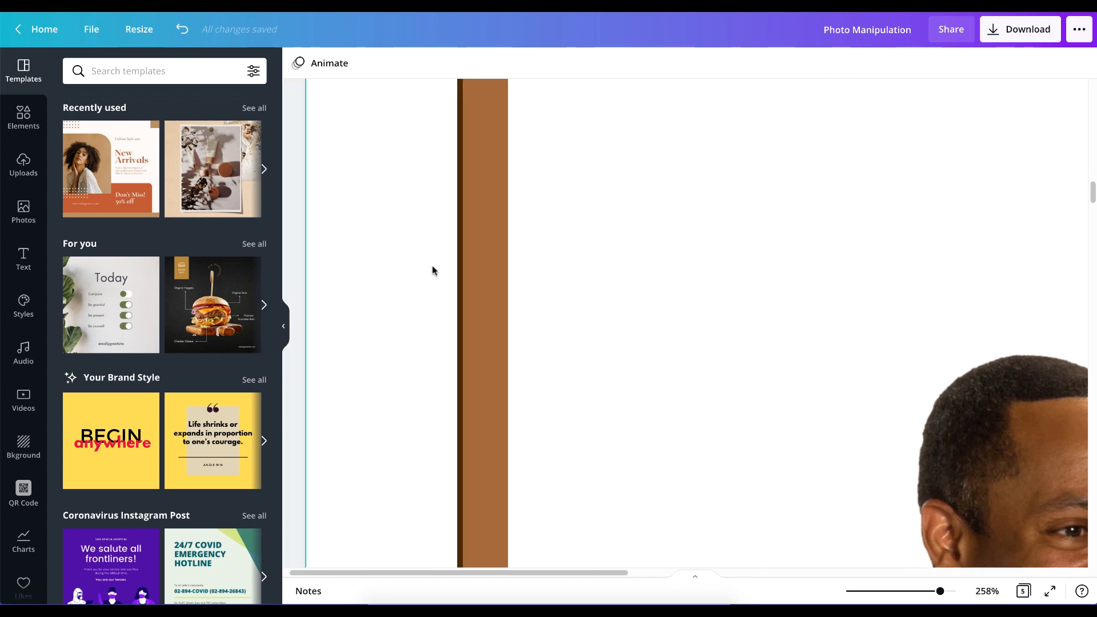
{"action": "left_click", "coordinate": [460, 257]}
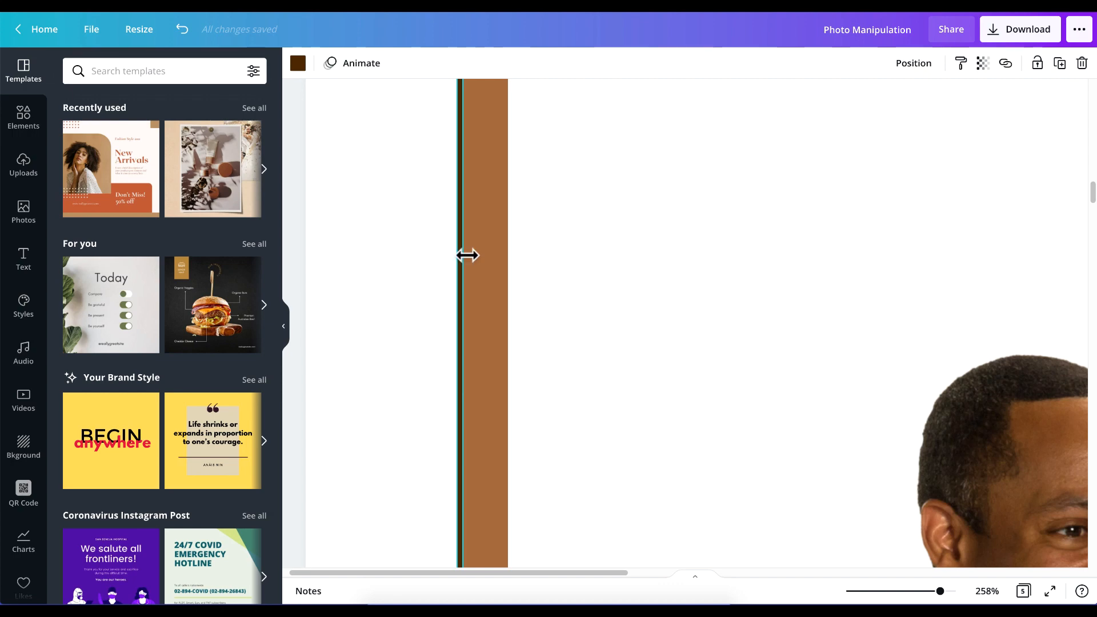
{"action": "left_click_drag", "start_coordinate": [457, 265], "coordinate": [462, 324]}
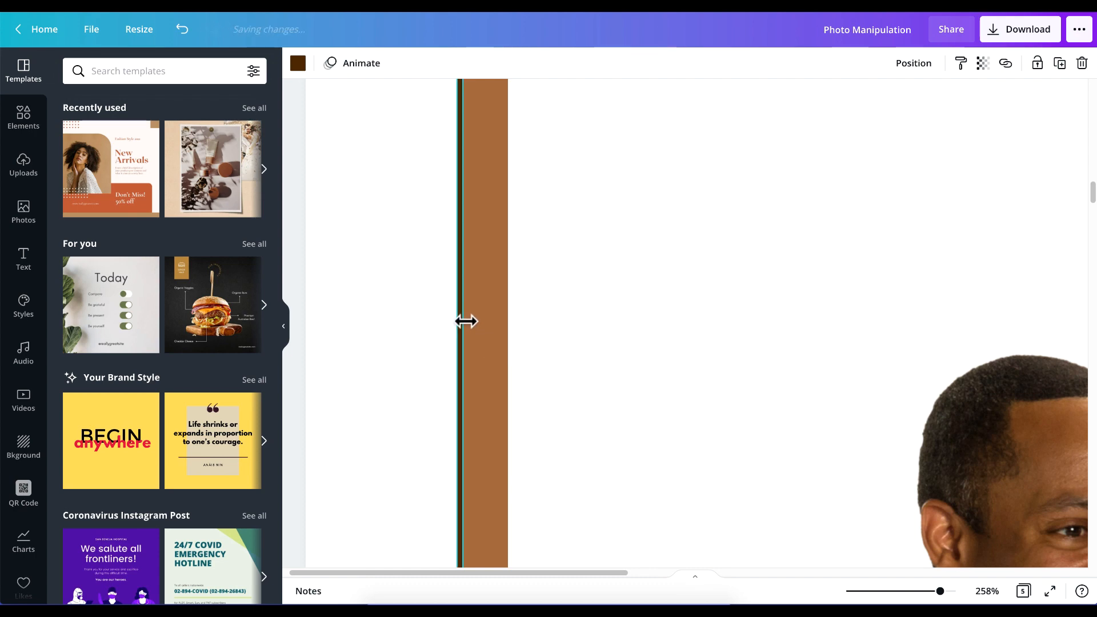
{"action": "left_click", "coordinate": [298, 63]}
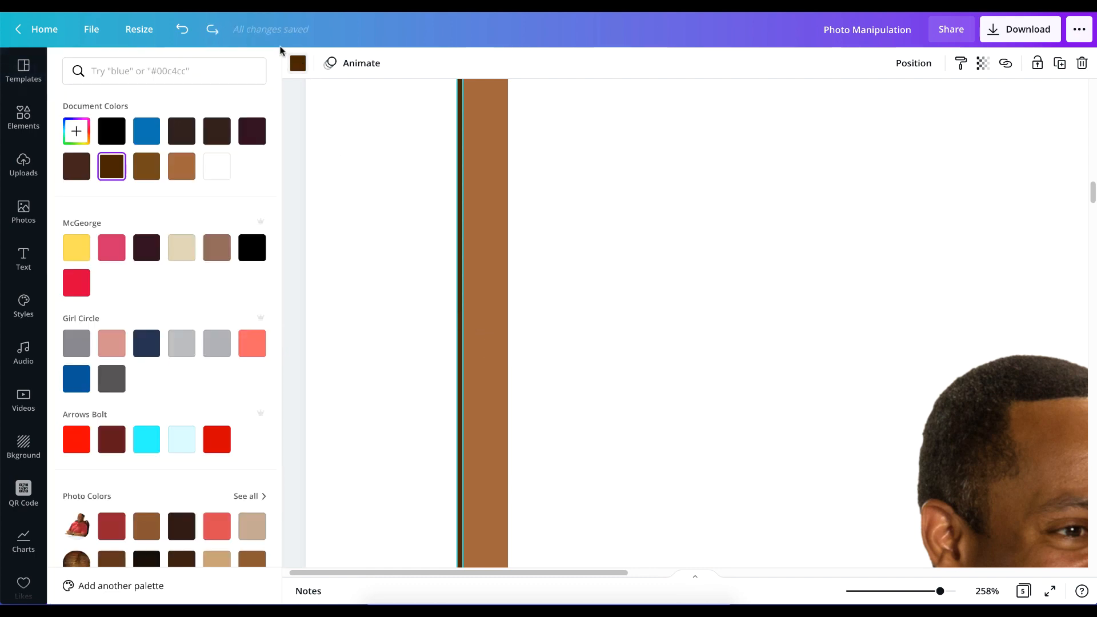
{"action": "left_click", "coordinate": [111, 165]}
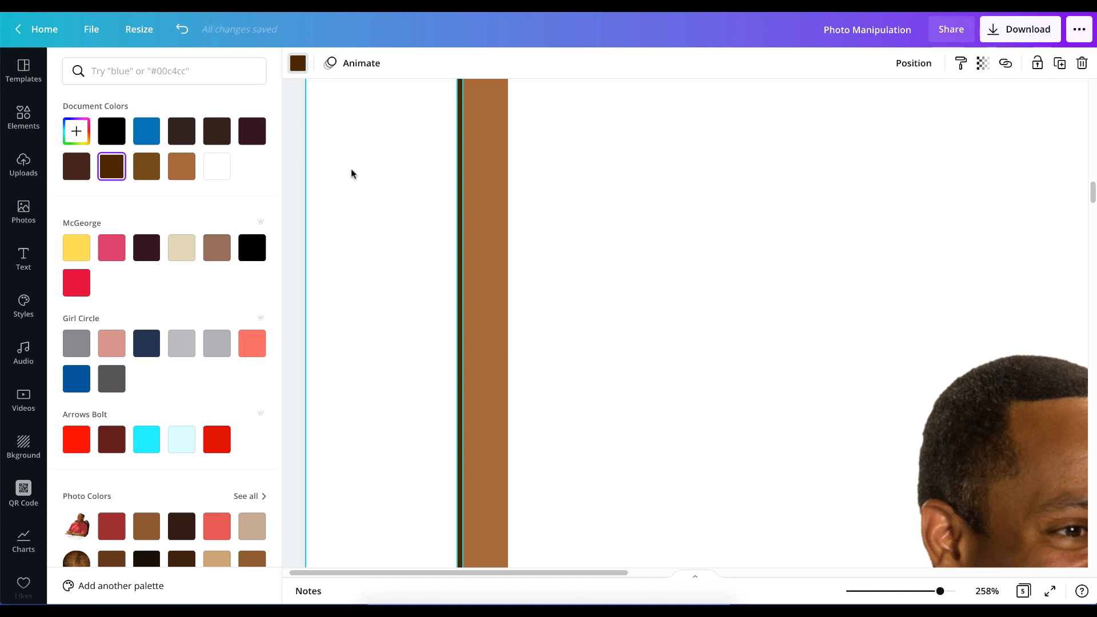
{"action": "left_click", "coordinate": [350, 171]}
{"action": "left_click", "coordinate": [570, 197]}
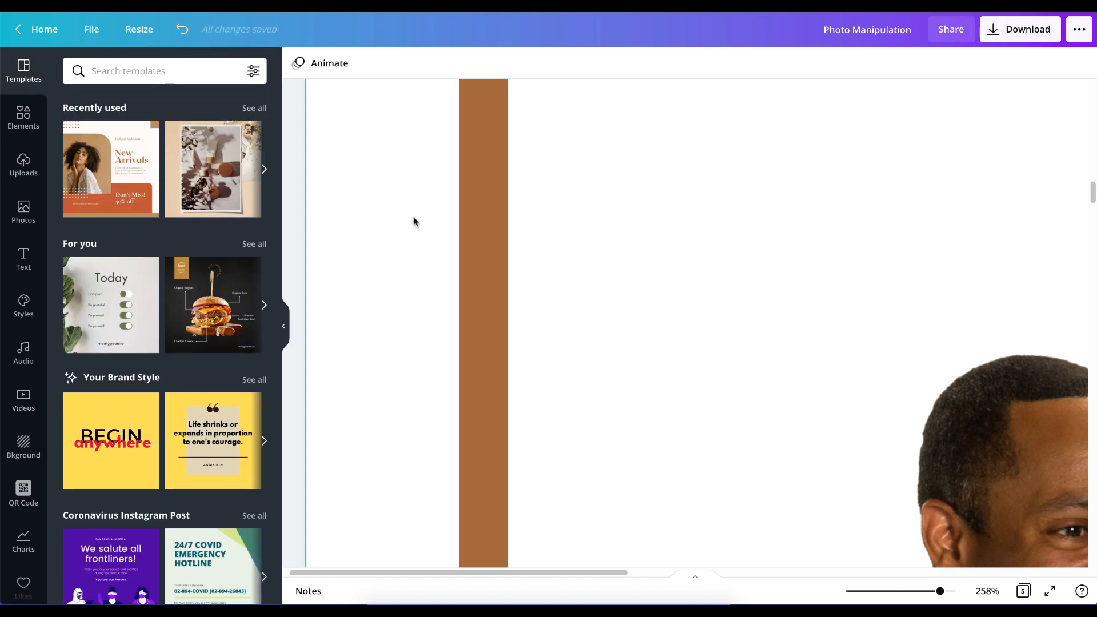
{"action": "left_click", "coordinate": [497, 213]}
{"action": "key", "text": "Delete"}
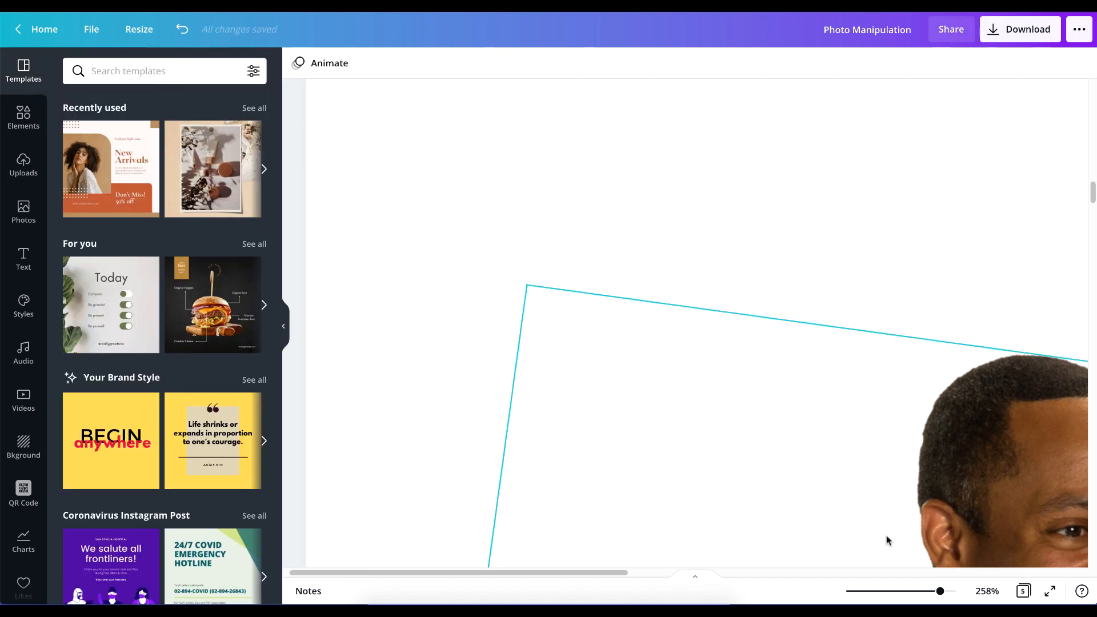
Step: Examine the thin blue strip along the window's right edge and its fill color
{"action": "left_click", "coordinate": [989, 591]}
{"action": "left_click", "coordinate": [975, 527]}
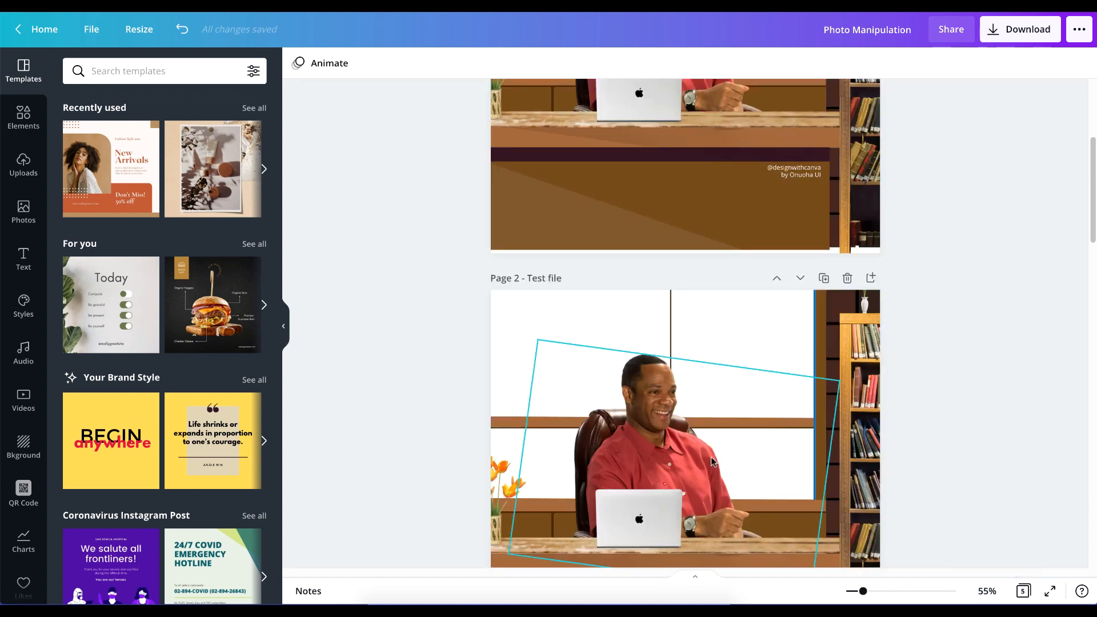
{"action": "scroll", "coordinate": [712, 454], "scroll_direction": "down", "scroll_amount": 3}
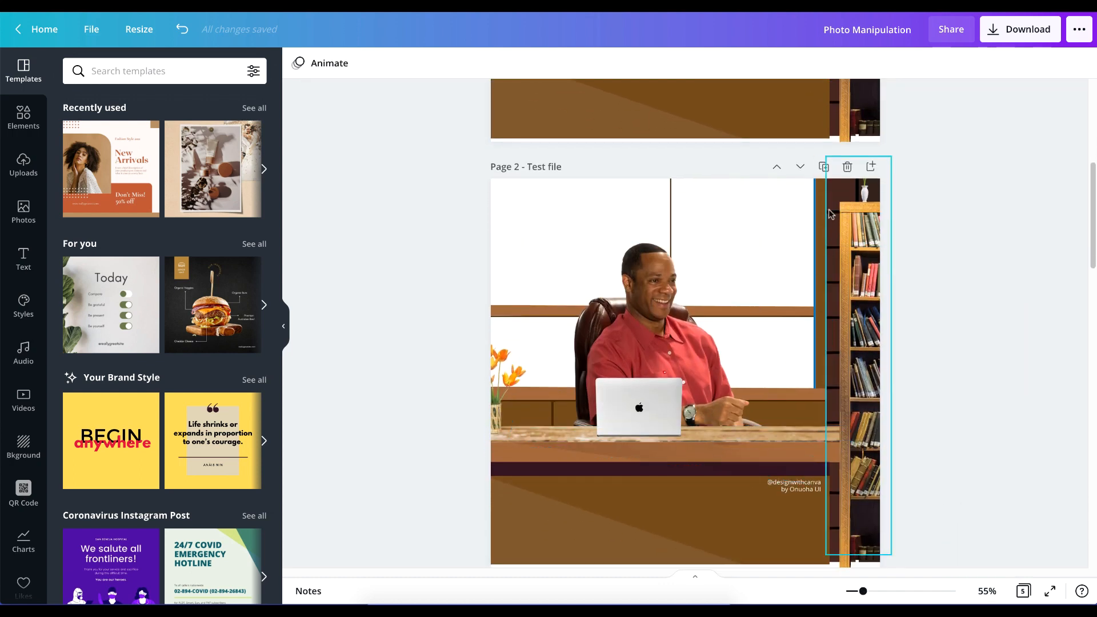
{"action": "left_click", "coordinate": [814, 215]}
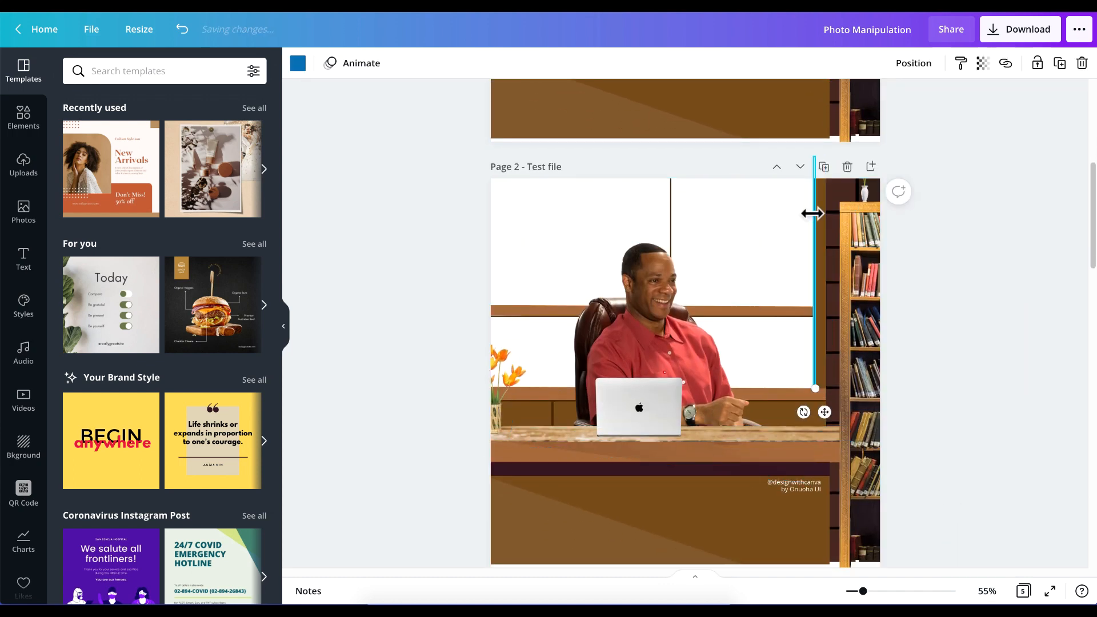
{"action": "scroll", "coordinate": [819, 232], "scroll_direction": "up", "scroll_amount": 5}
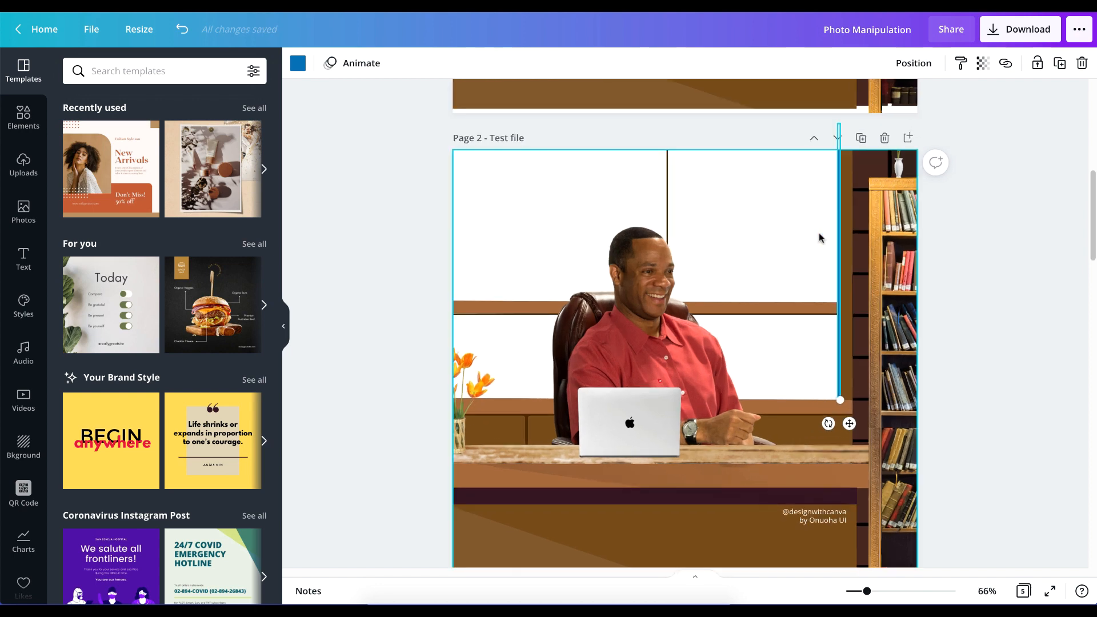
{"action": "left_click", "coordinate": [796, 137]}
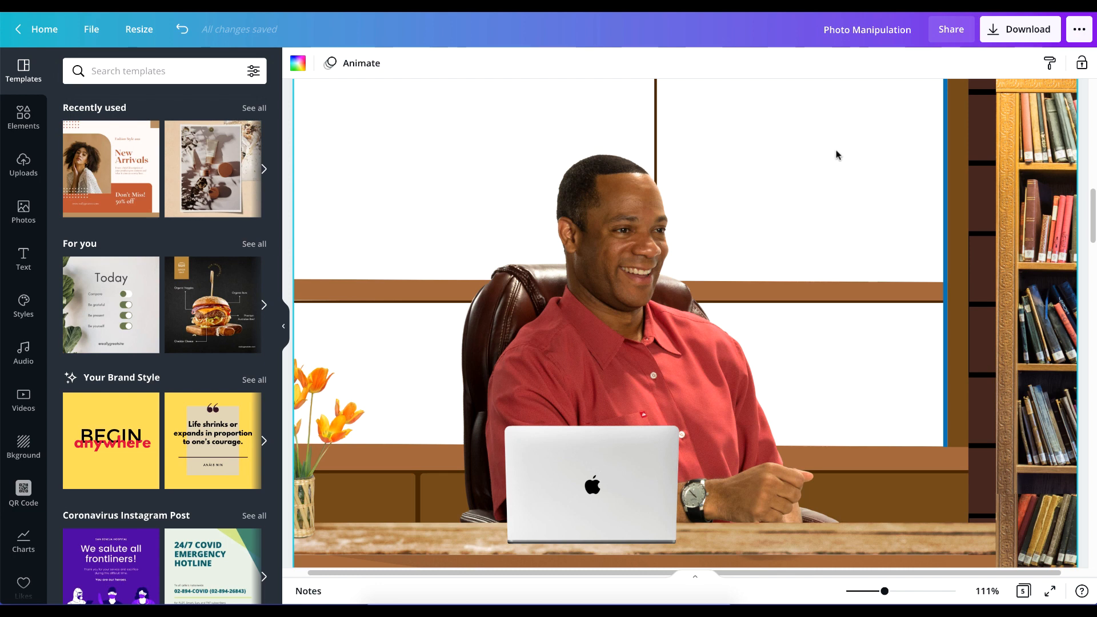
{"action": "left_click", "coordinate": [944, 131]}
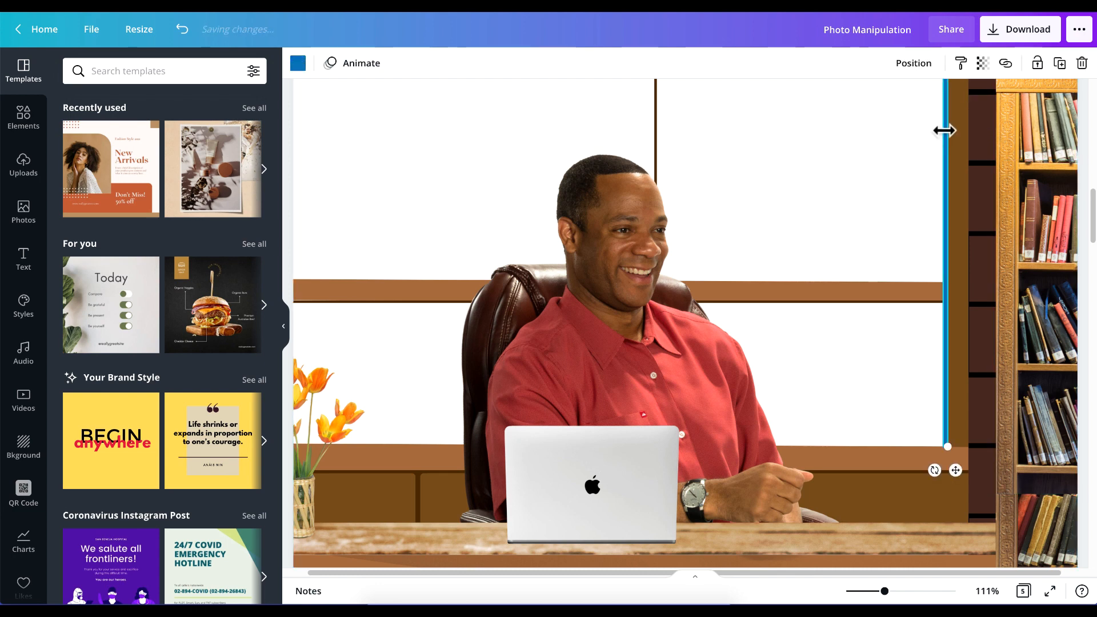
{"action": "left_click", "coordinate": [298, 63]}
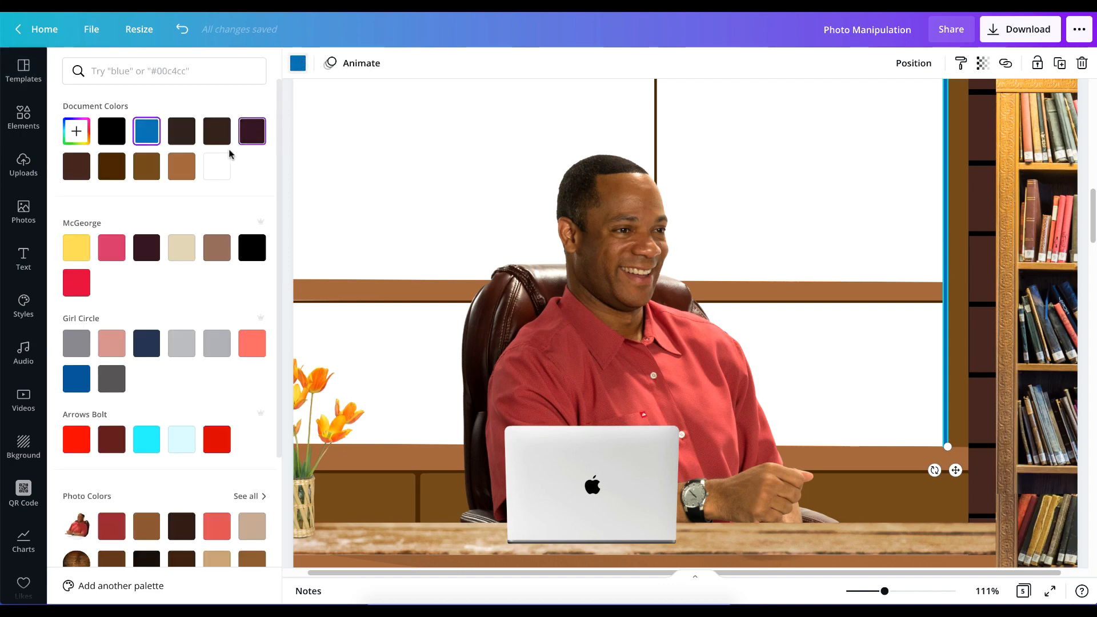
{"action": "left_click", "coordinate": [945, 128]}
{"action": "left_click", "coordinate": [898, 126]}
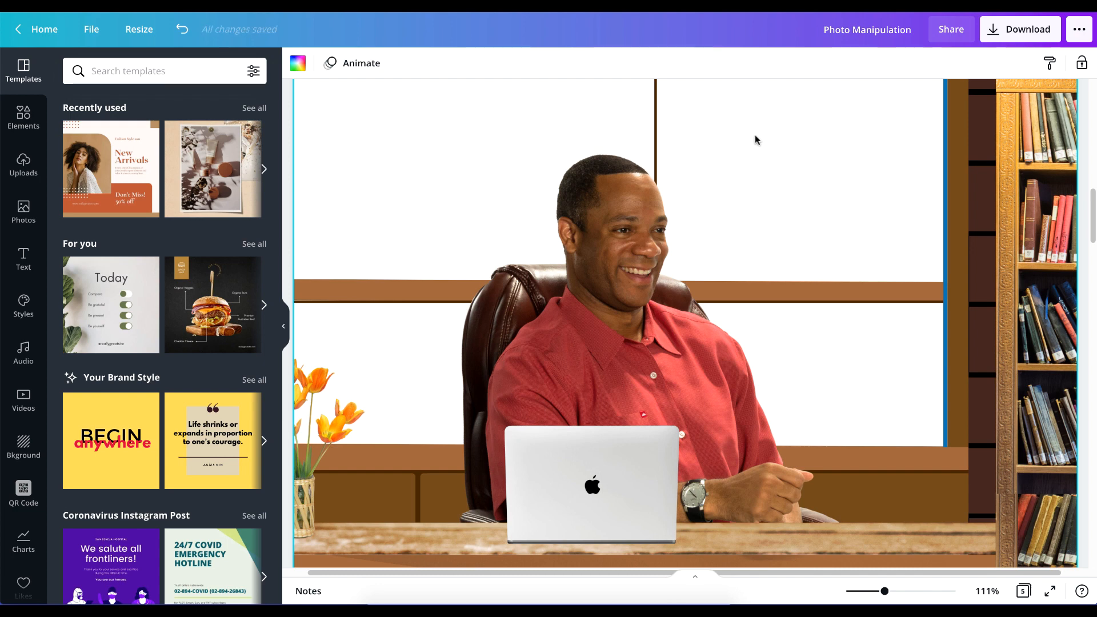
Step: Delete the thin blue strip along the window's right edge and the brown vertical frame piece beside it
{"action": "scroll", "coordinate": [760, 143], "scroll_direction": "up", "scroll_amount": 1}
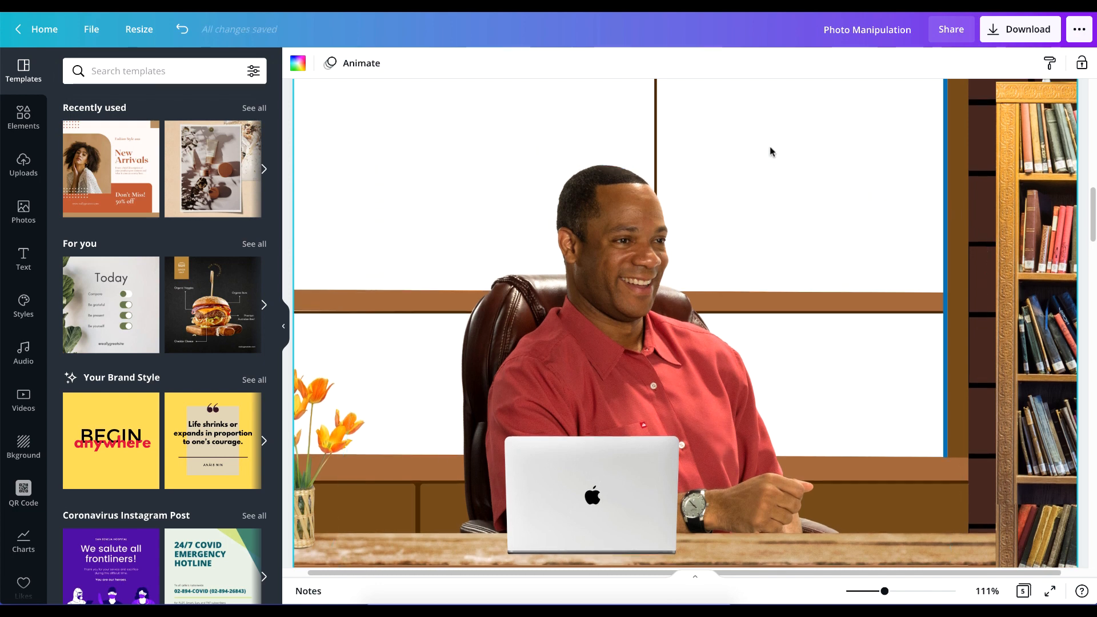
{"action": "left_click", "coordinate": [943, 151]}
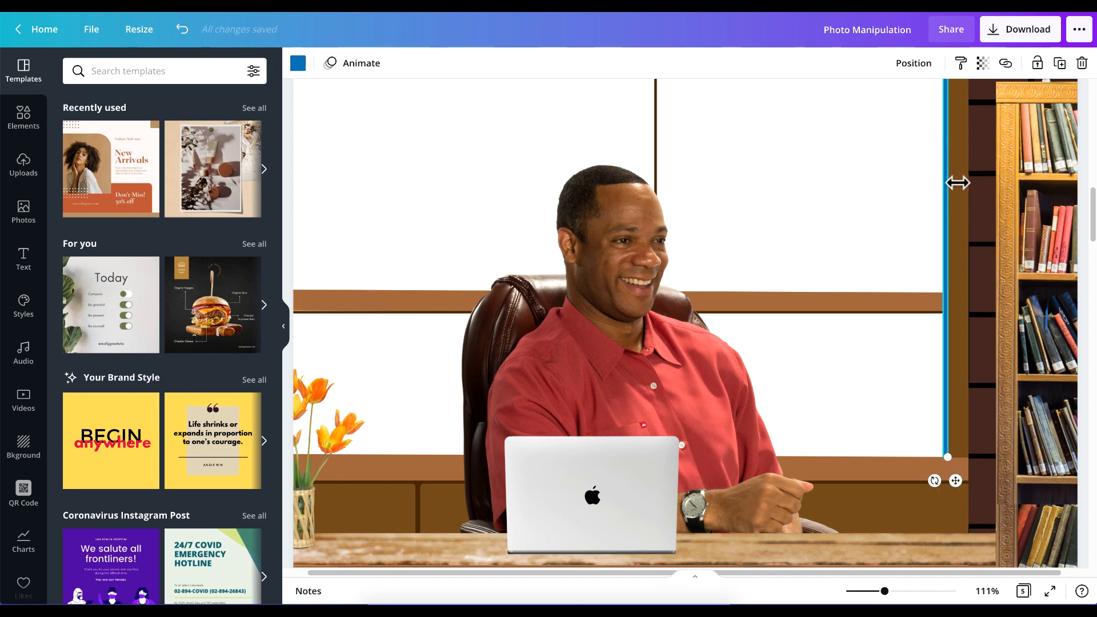
{"action": "scroll", "coordinate": [956, 182], "scroll_direction": "up", "scroll_amount": 3}
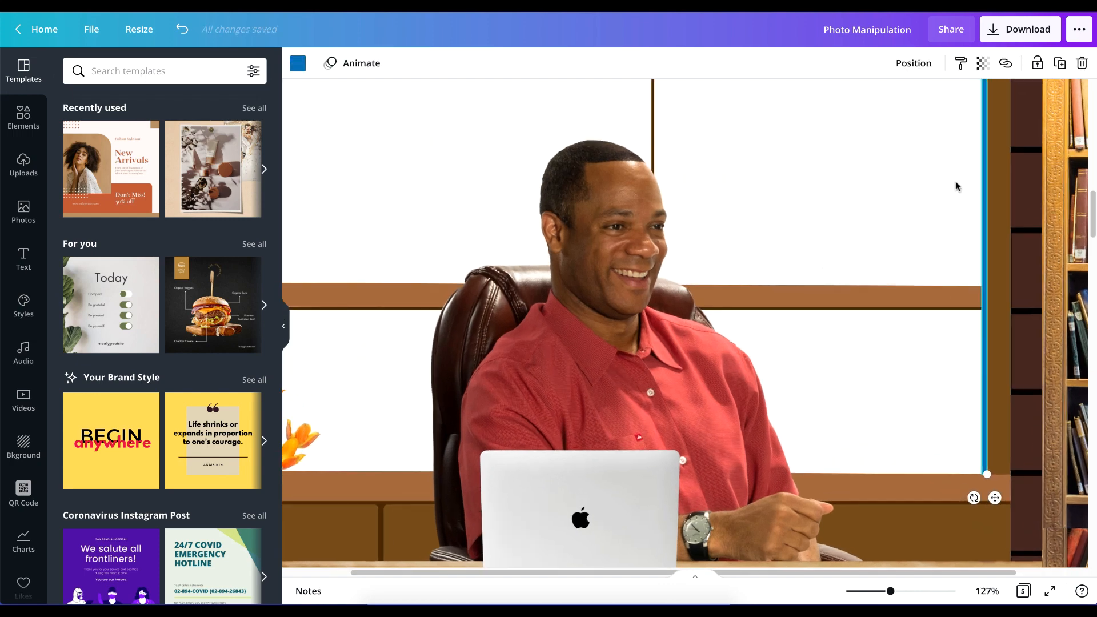
{"action": "key", "text": "Delete"}
{"action": "left_click", "coordinate": [990, 171]}
{"action": "key", "text": "Delete"}
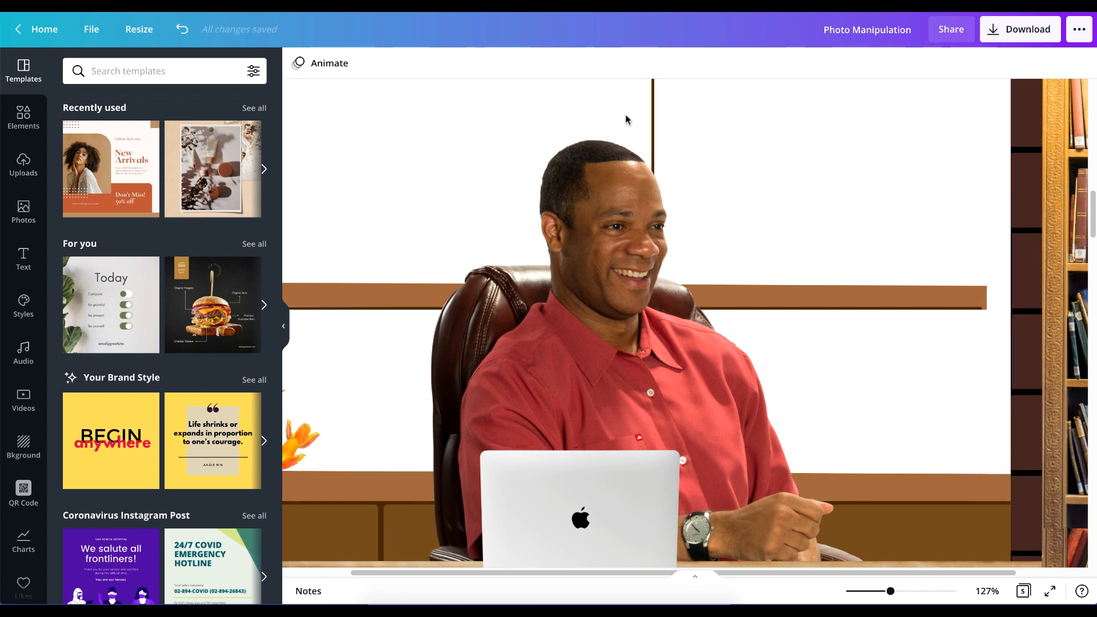
Step: Delete the remaining thin dark vertical window line behind the man's head
{"action": "left_click", "coordinate": [652, 96]}
{"action": "left_click_drag", "start_coordinate": [550, 119], "coordinate": [657, 143]}
{"action": "key", "text": "Delete"}
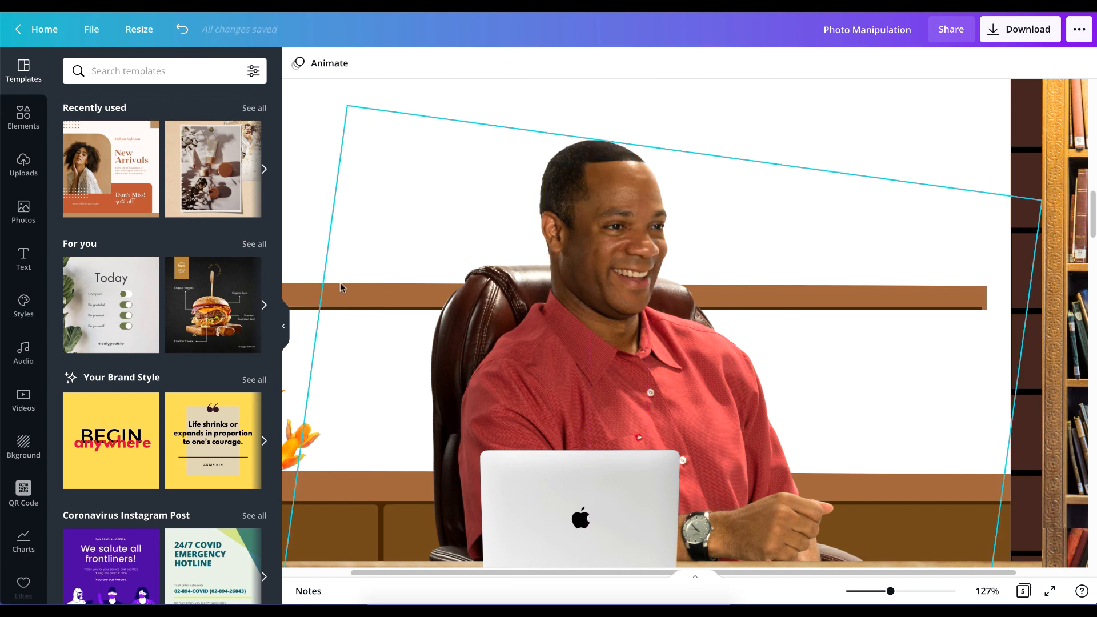
Step: Delete the light-brown horizontal window bar behind the man and the thin dark line beneath it
{"action": "scroll", "coordinate": [501, 307], "scroll_direction": "left", "scroll_amount": 3}
{"action": "left_click", "coordinate": [340, 290]}
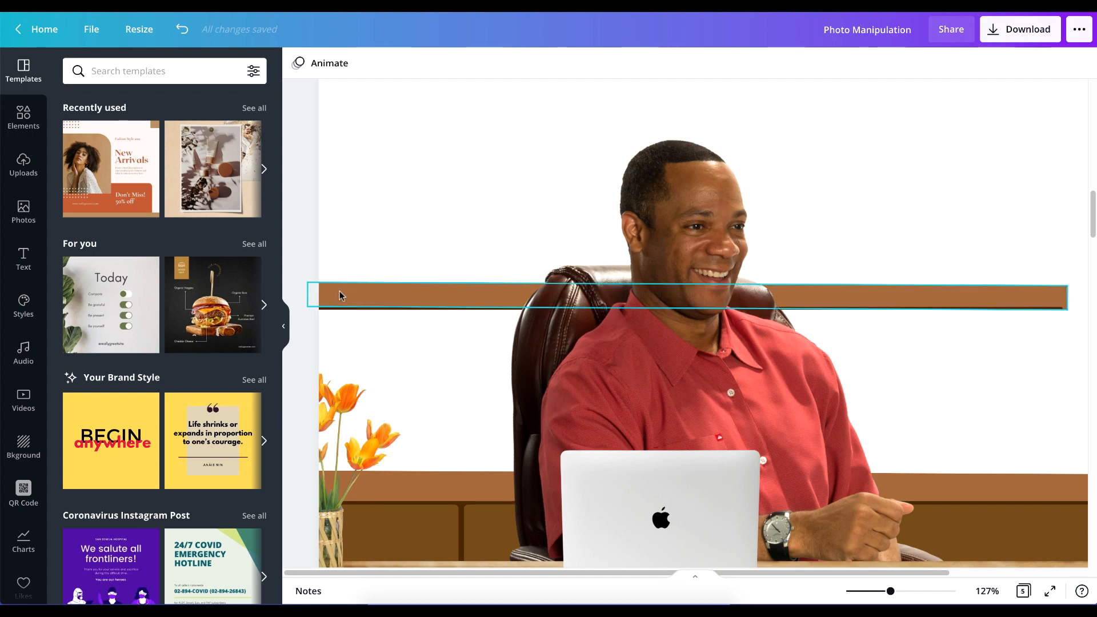
{"action": "left_click_drag", "start_coordinate": [342, 283], "coordinate": [331, 307]}
{"action": "key", "text": "Delete"}
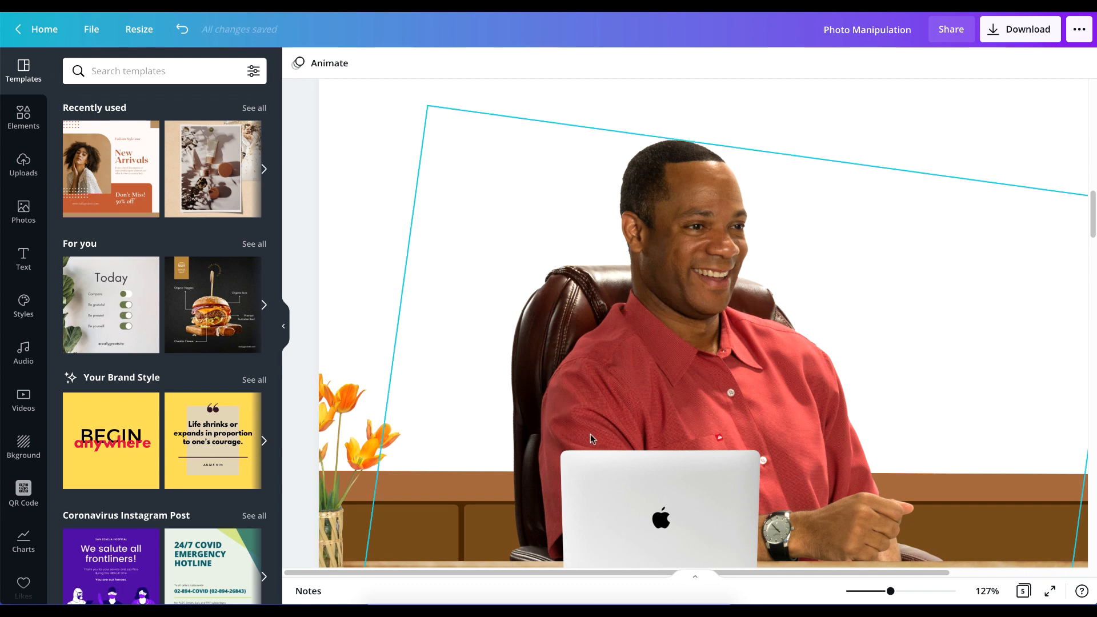
Step: Stretch the light-brown ledge above the cabinets upward to show it is a rectangle, and delete it
{"action": "key", "text": "super+minus"}
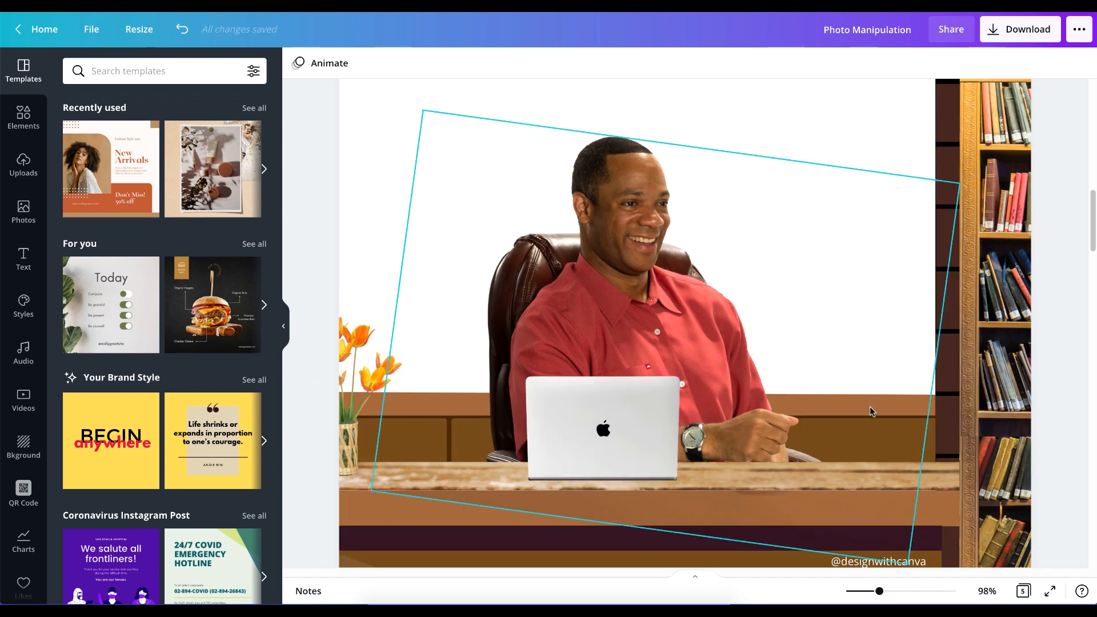
{"action": "left_click", "coordinate": [933, 411]}
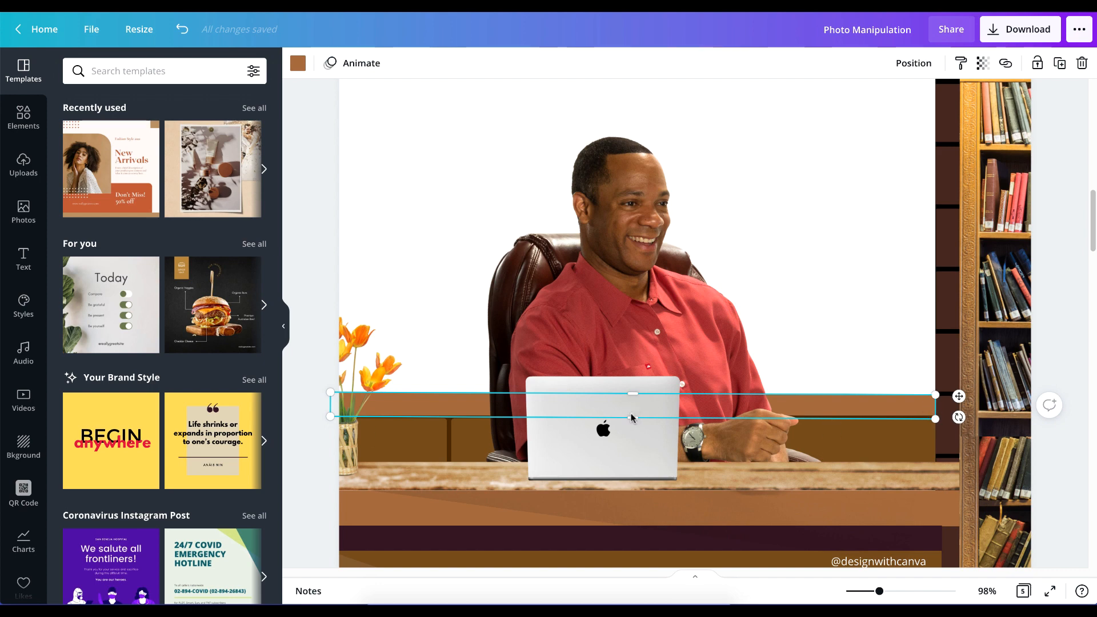
{"action": "left_click_drag", "start_coordinate": [632, 394], "coordinate": [608, 294]}
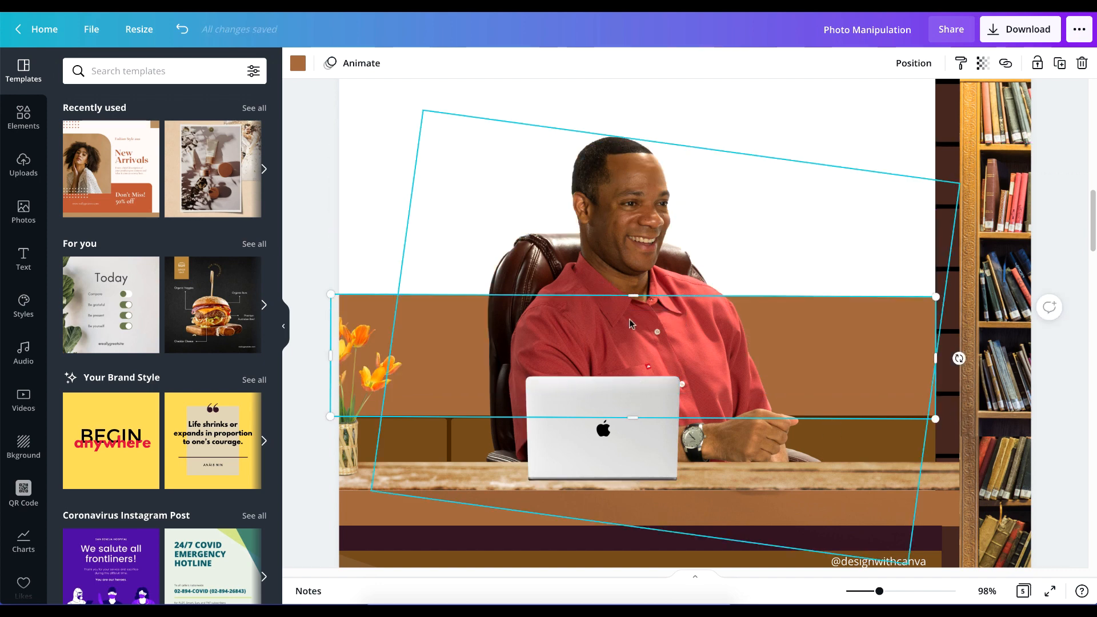
{"action": "key", "text": "Delete"}
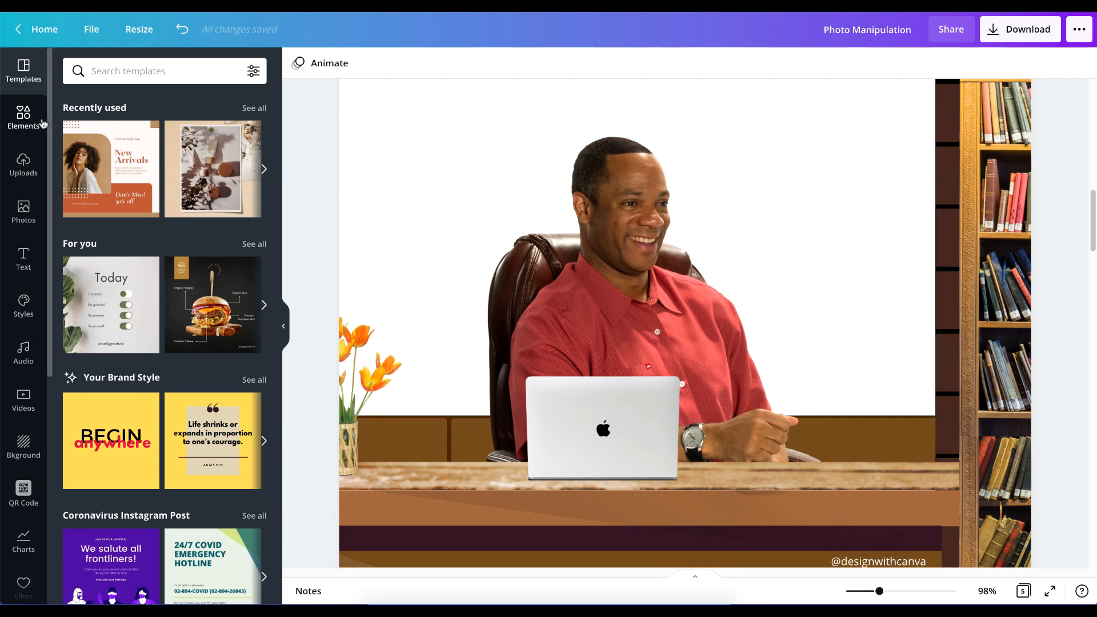
Step: Search the elements library for Shapes and look through the available basic shapes
{"action": "left_click", "coordinate": [23, 118]}
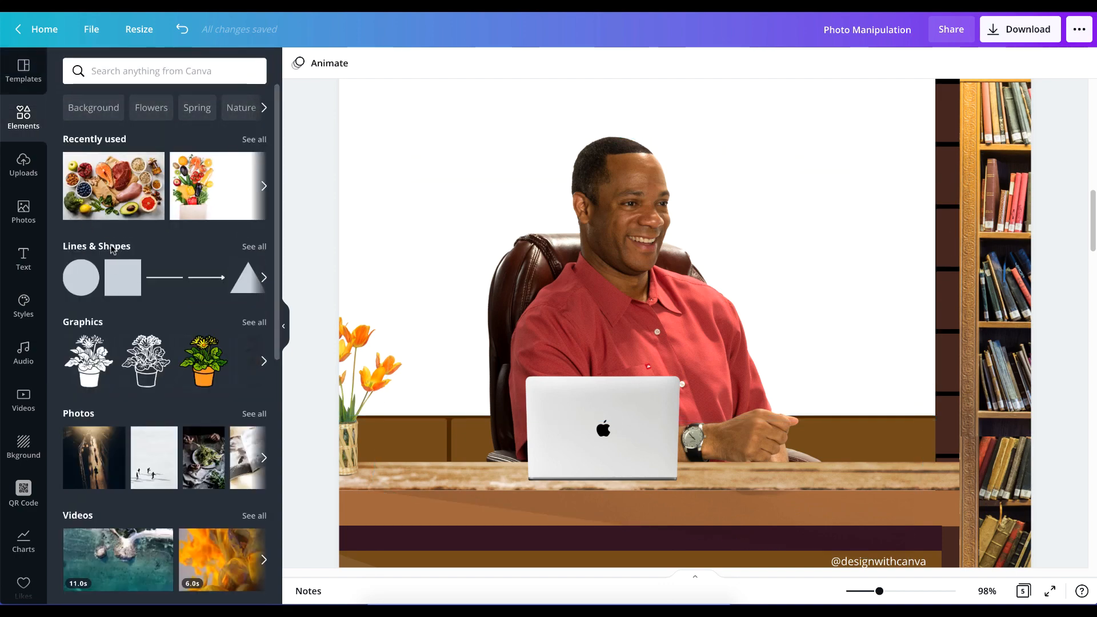
{"action": "left_click", "coordinate": [112, 248]}
{"action": "left_click_drag", "start_coordinate": [125, 75], "coordinate": [82, 77]}
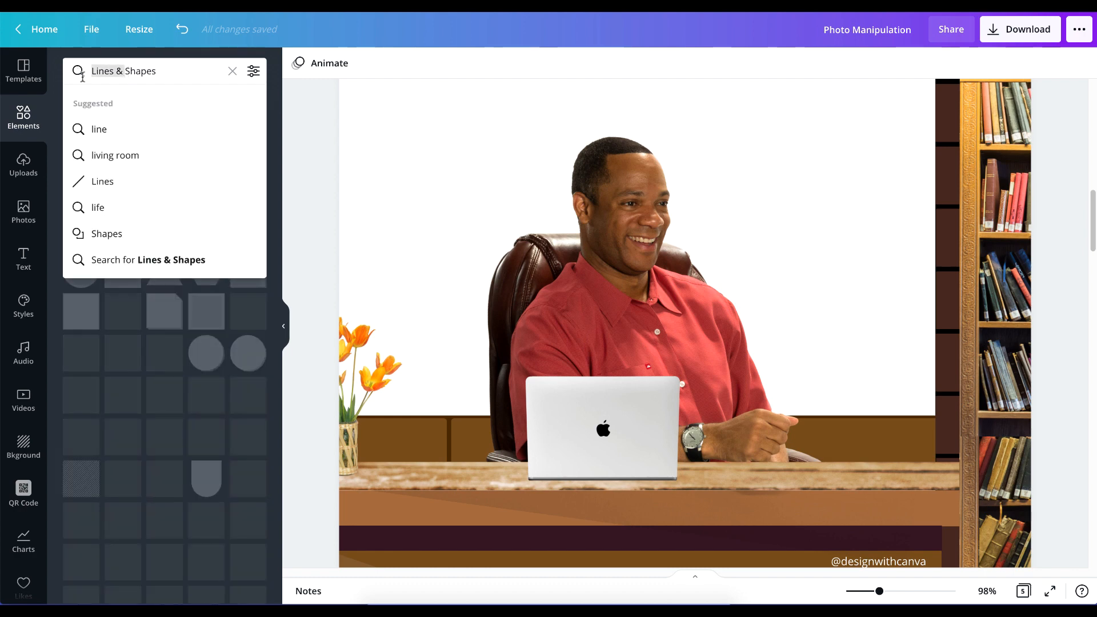
{"action": "key", "text": "BackSpace"}
{"action": "key", "text": "Return"}
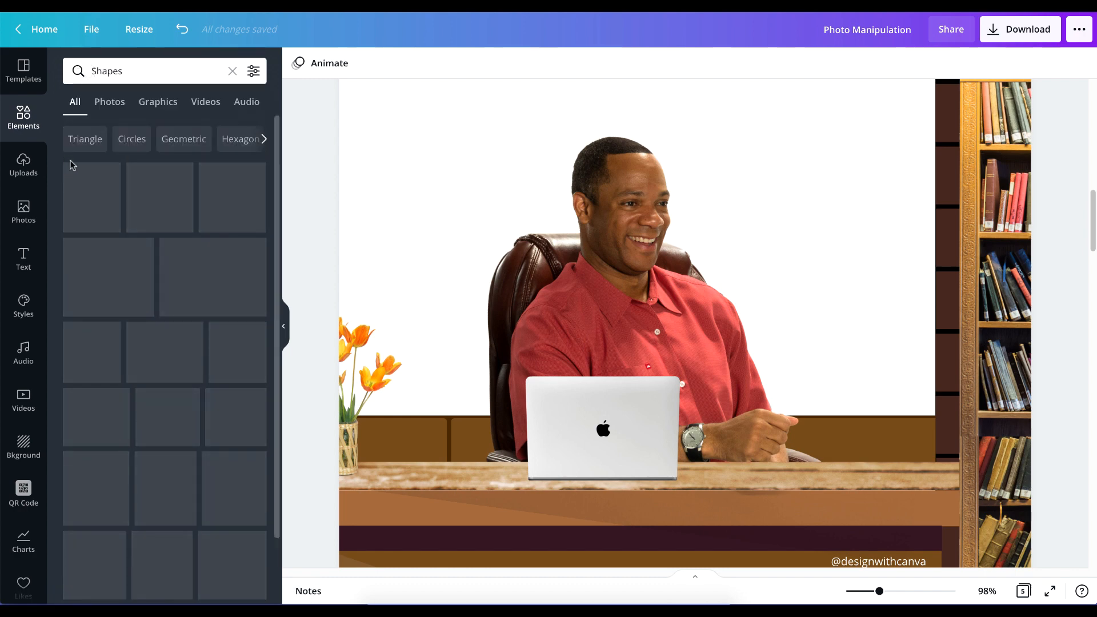
{"action": "scroll", "coordinate": [147, 367], "scroll_direction": "down", "scroll_amount": 5}
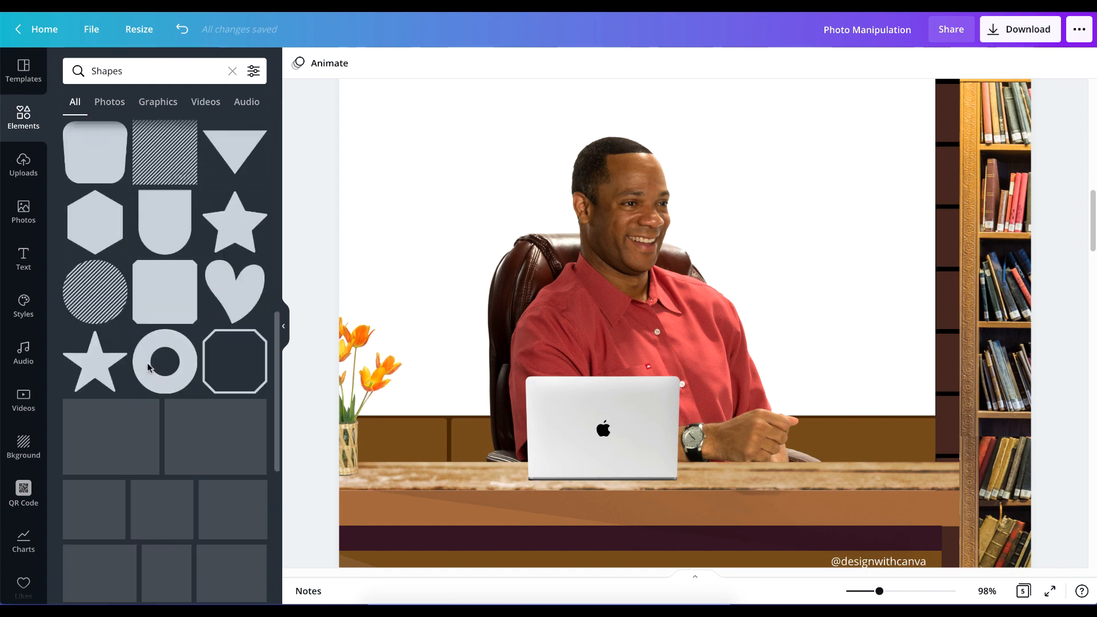
{"action": "scroll", "coordinate": [148, 367], "scroll_direction": "up", "scroll_amount": 10}
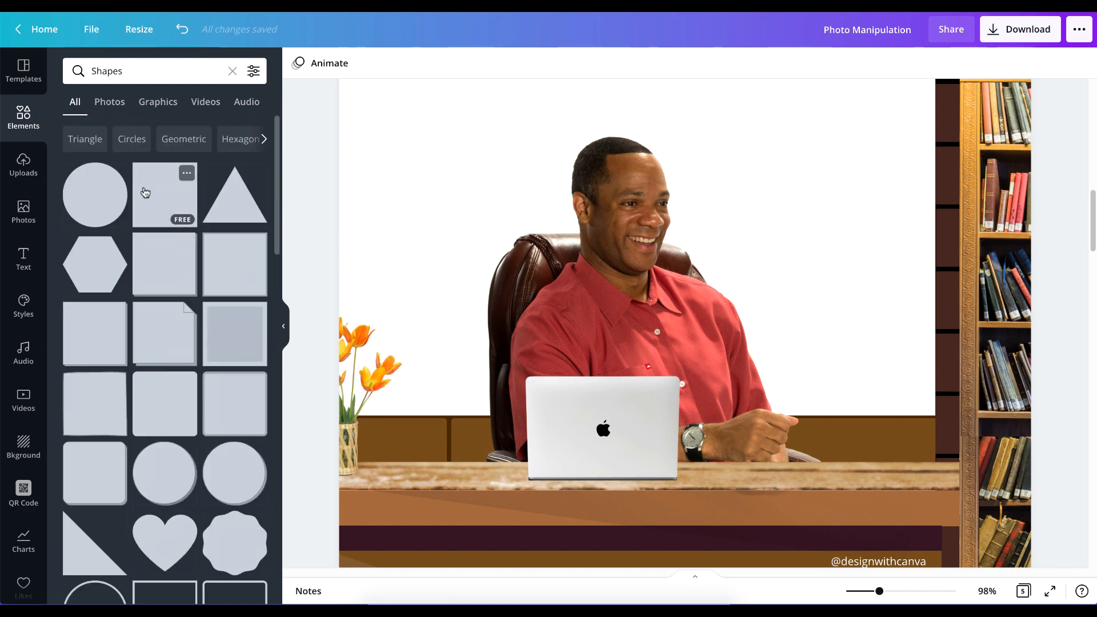
Step: Add a plain square shape and flatten it into a long horizontal bar crossing the whole page
{"action": "left_click", "coordinate": [148, 195]}
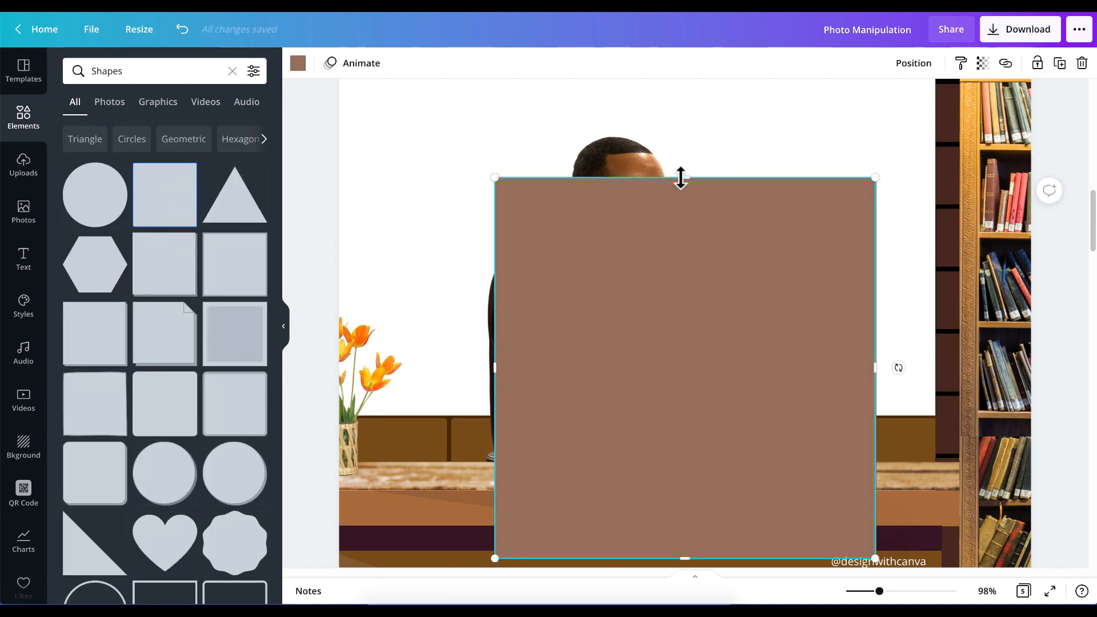
{"action": "left_click_drag", "start_coordinate": [681, 178], "coordinate": [640, 264]}
{"action": "left_click_drag", "start_coordinate": [752, 272], "coordinate": [616, 287]}
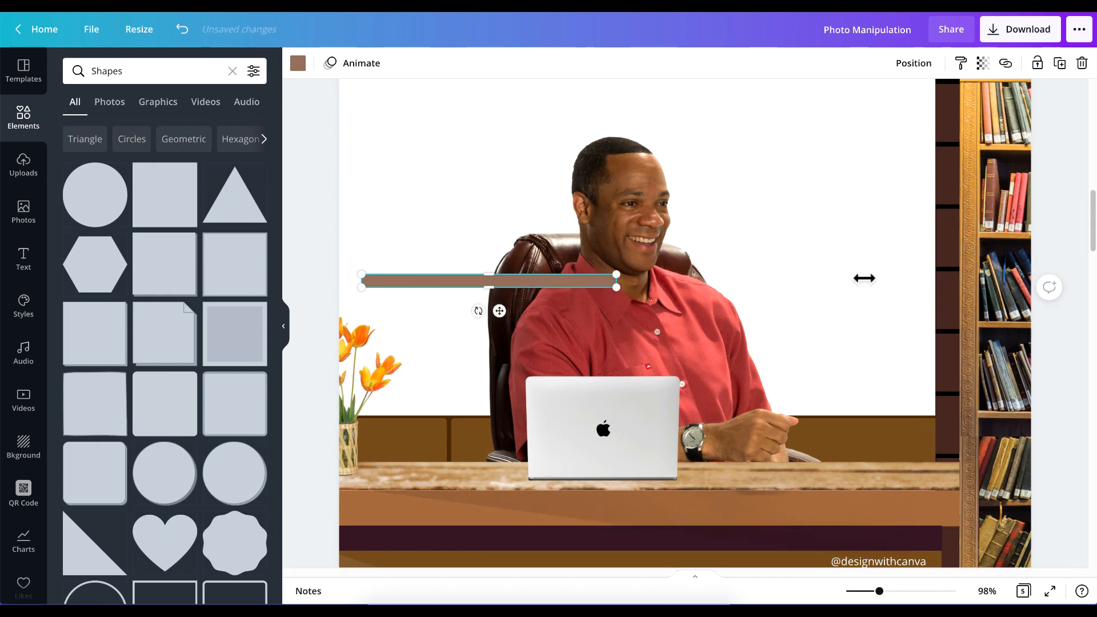
{"action": "left_click_drag", "start_coordinate": [864, 278], "coordinate": [1082, 280]}
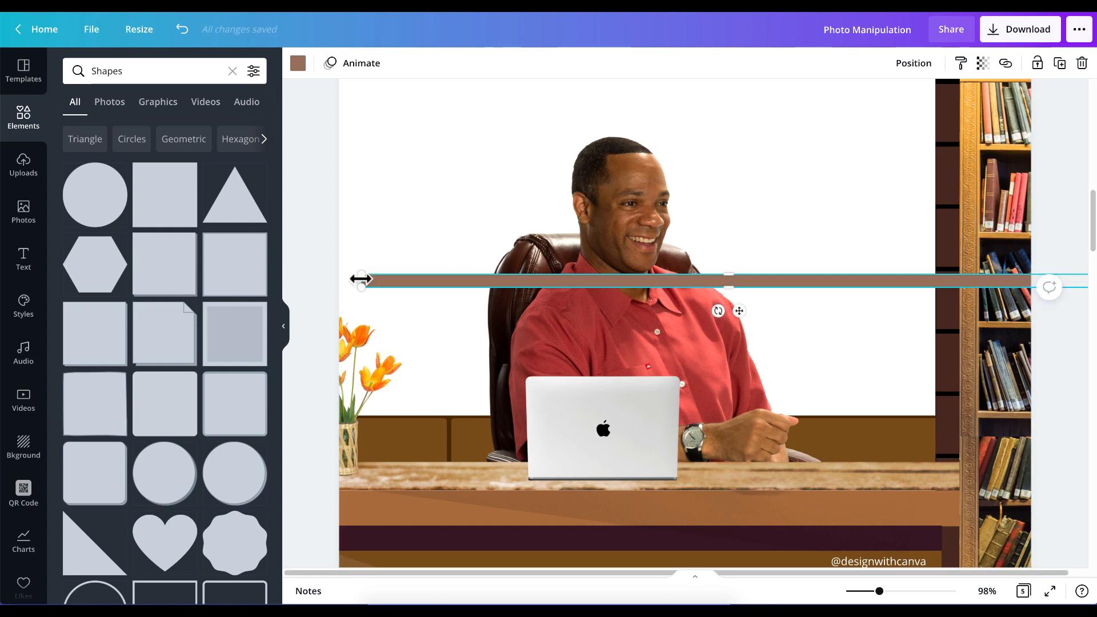
{"action": "left_click_drag", "start_coordinate": [362, 280], "coordinate": [128, 333]}
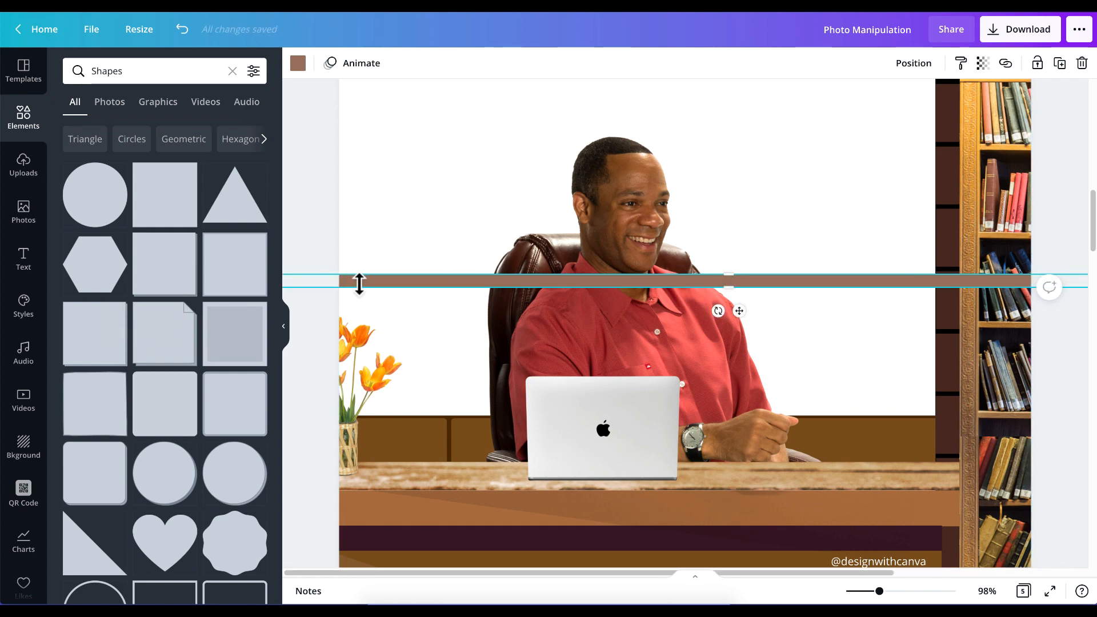
Step: Thin and shorten the new horizontal bar, place it across the window area, and delete it
{"action": "left_click_drag", "start_coordinate": [359, 282], "coordinate": [701, 272]}
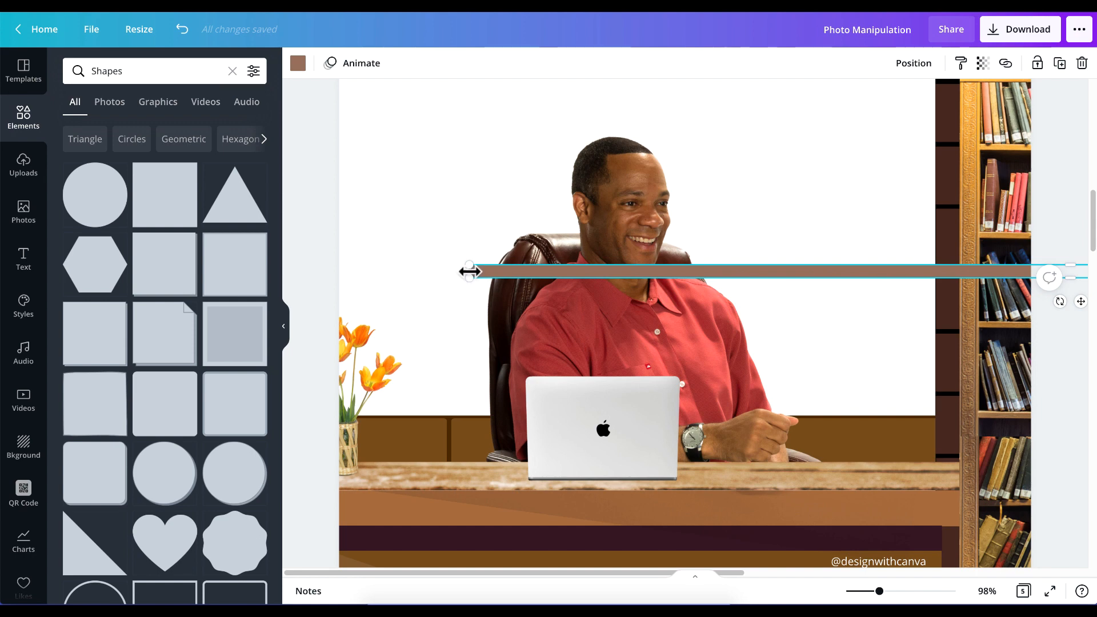
{"action": "left_click_drag", "start_coordinate": [468, 271], "coordinate": [902, 326]}
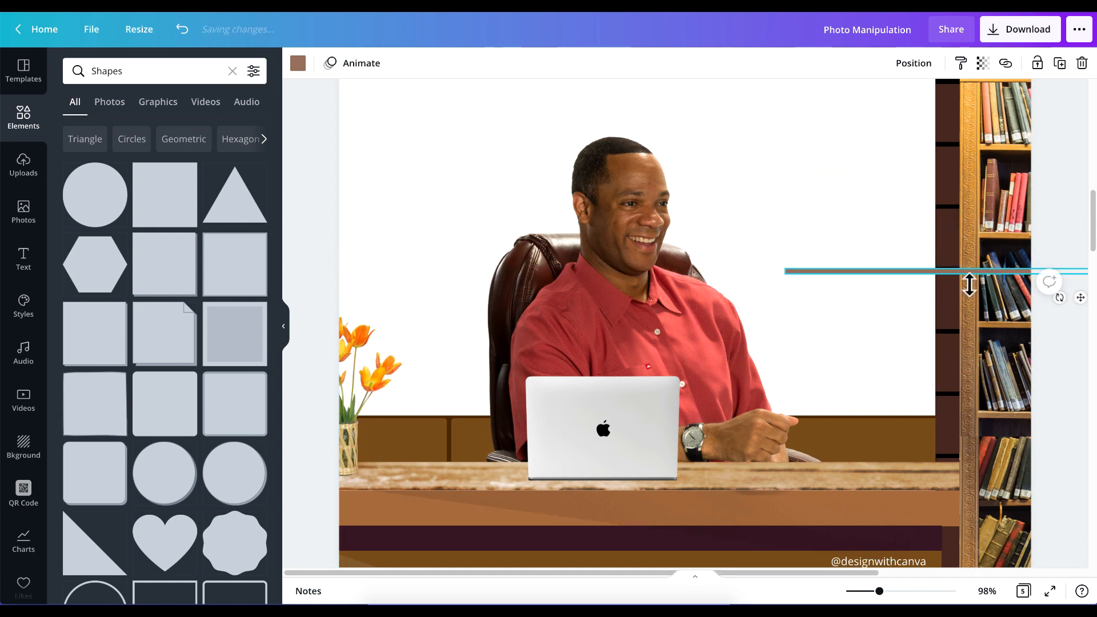
{"action": "left_click_drag", "start_coordinate": [1080, 297], "coordinate": [661, 306]}
{"action": "mouse_move", "coordinate": [363, 274]}
{"action": "left_mouse_down"}
{"action": "mouse_move", "coordinate": [564, 320]}
{"action": "mouse_move", "coordinate": [360, 293]}
{"action": "left_mouse_up"}
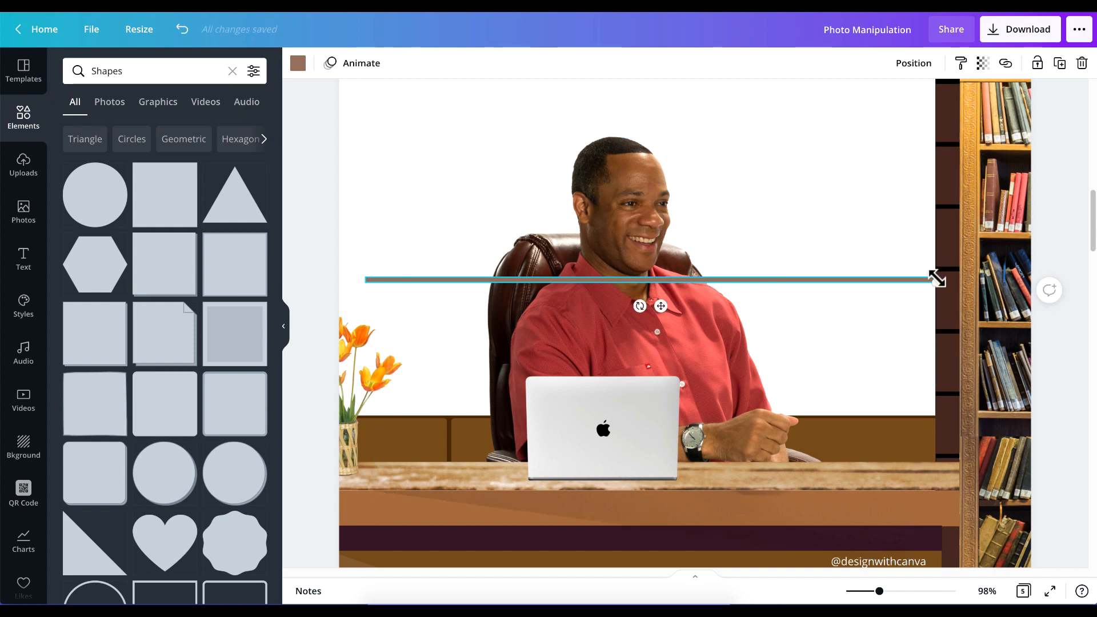
{"action": "key", "text": "Delete"}
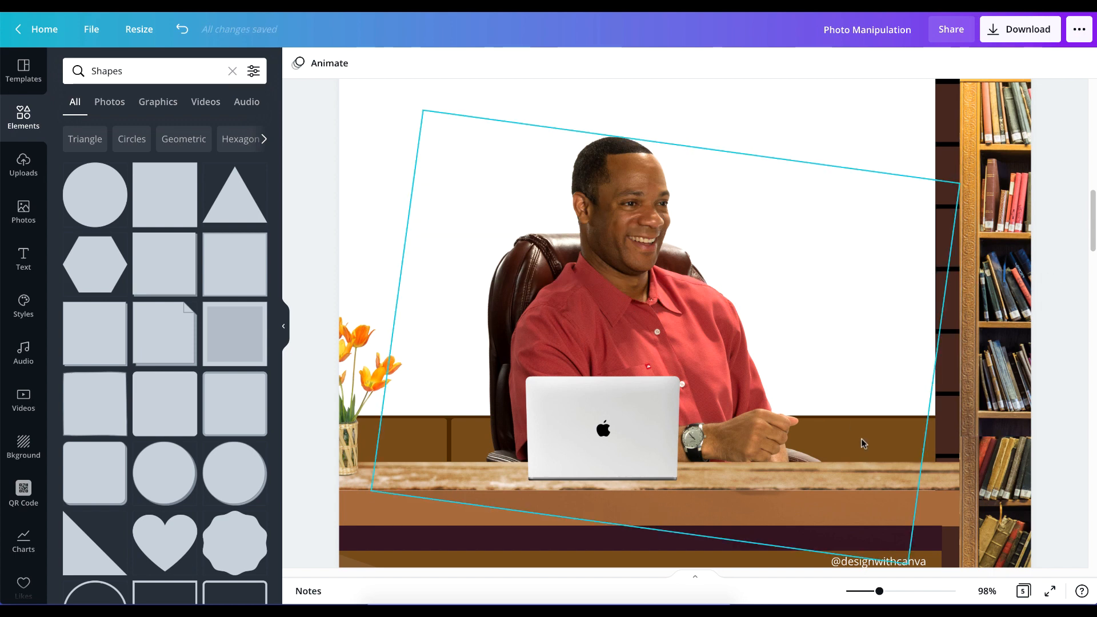
Step: Delete the thin dark line above the cabinets and the wide brown cabinet panel behind the laptop
{"action": "left_click", "coordinate": [931, 418]}
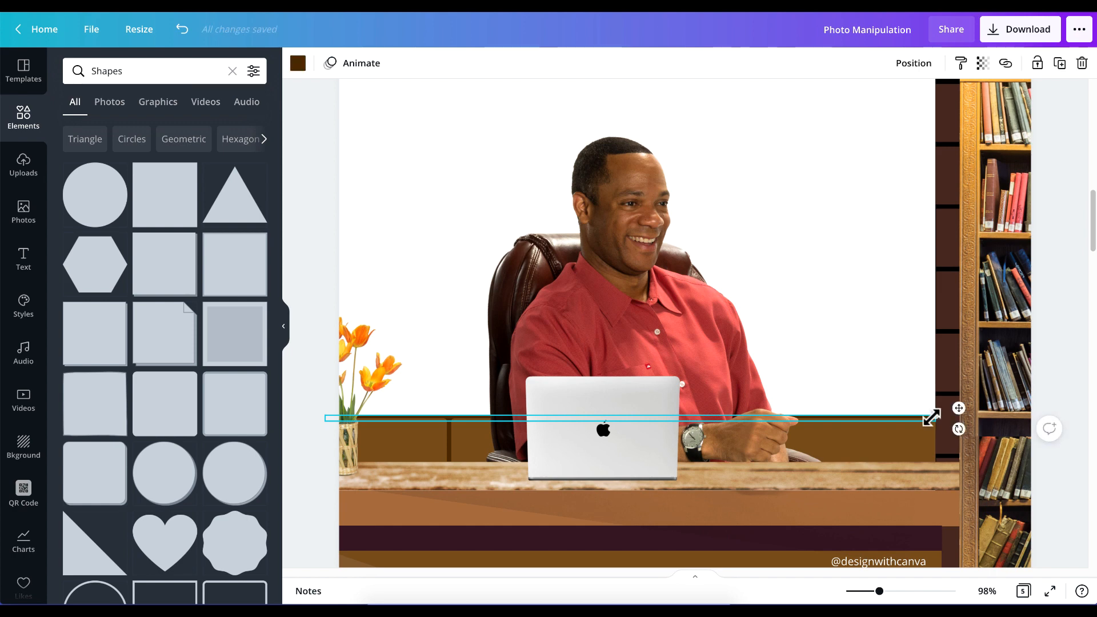
{"action": "key", "text": "Delete"}
{"action": "left_click", "coordinate": [927, 447]}
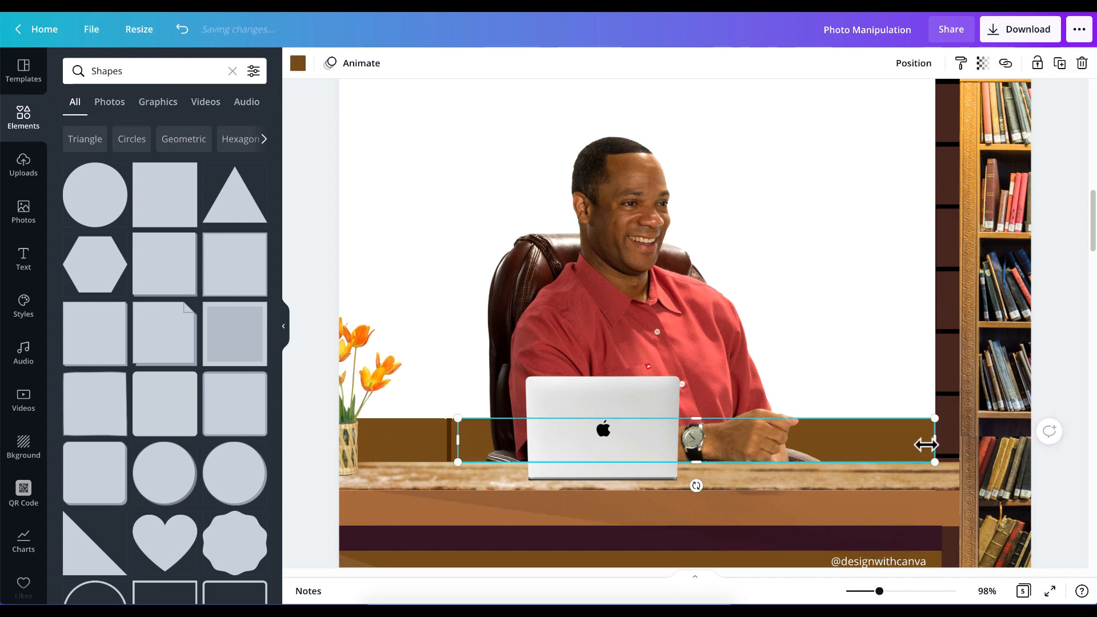
{"action": "left_click_drag", "start_coordinate": [796, 421], "coordinate": [787, 237]}
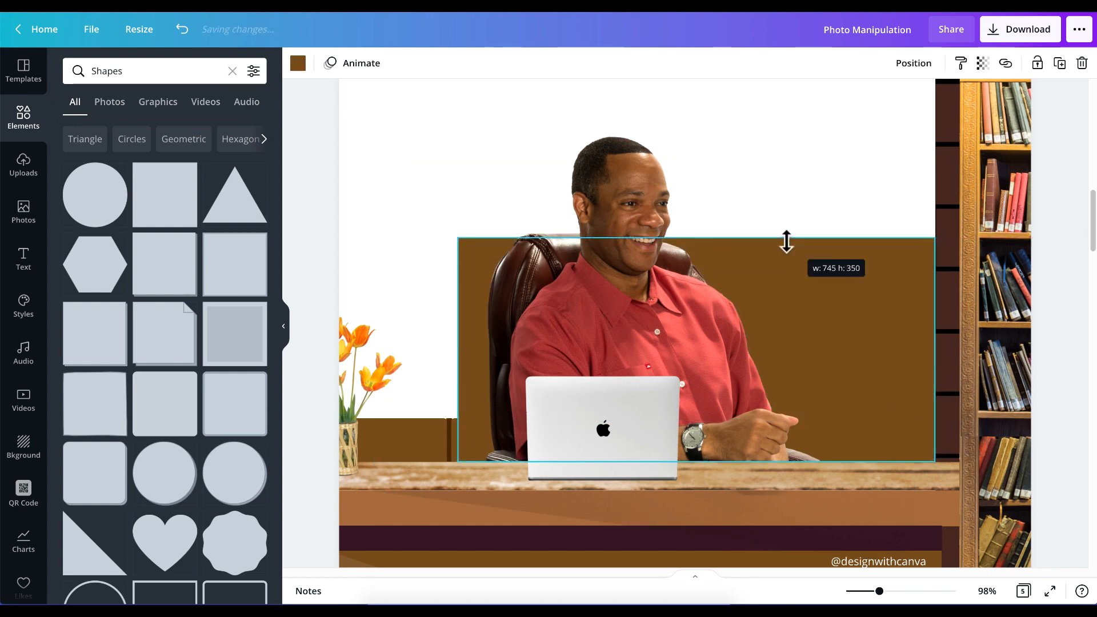
{"action": "key", "text": "Delete"}
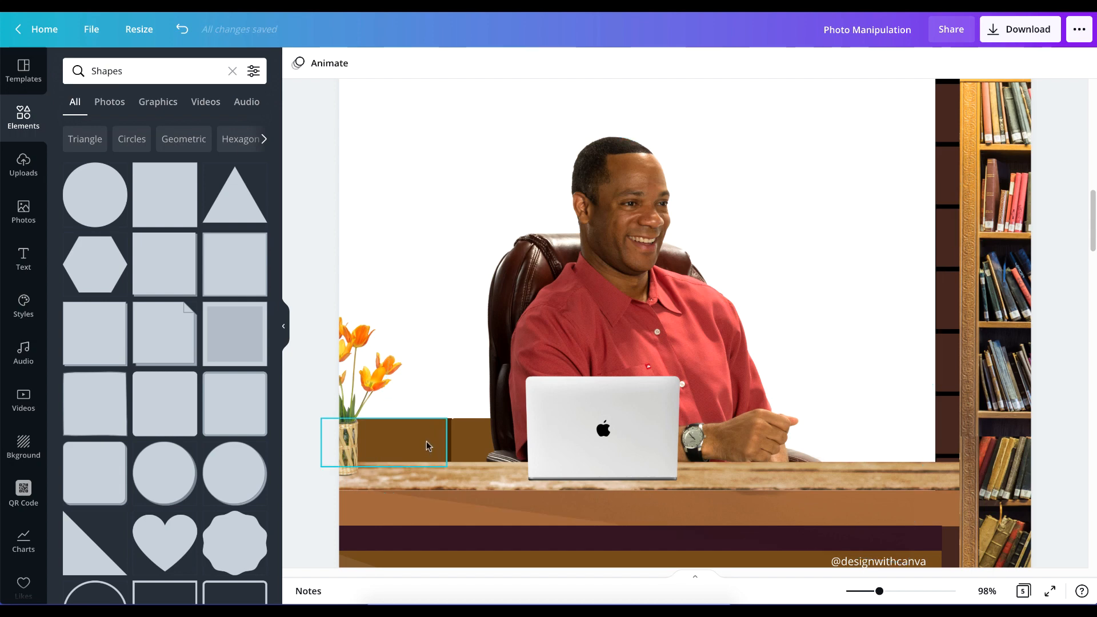
Step: Stretch the brown cabinet panel behind the flower vase upward to the height of the tulips
{"action": "left_click", "coordinate": [427, 445]}
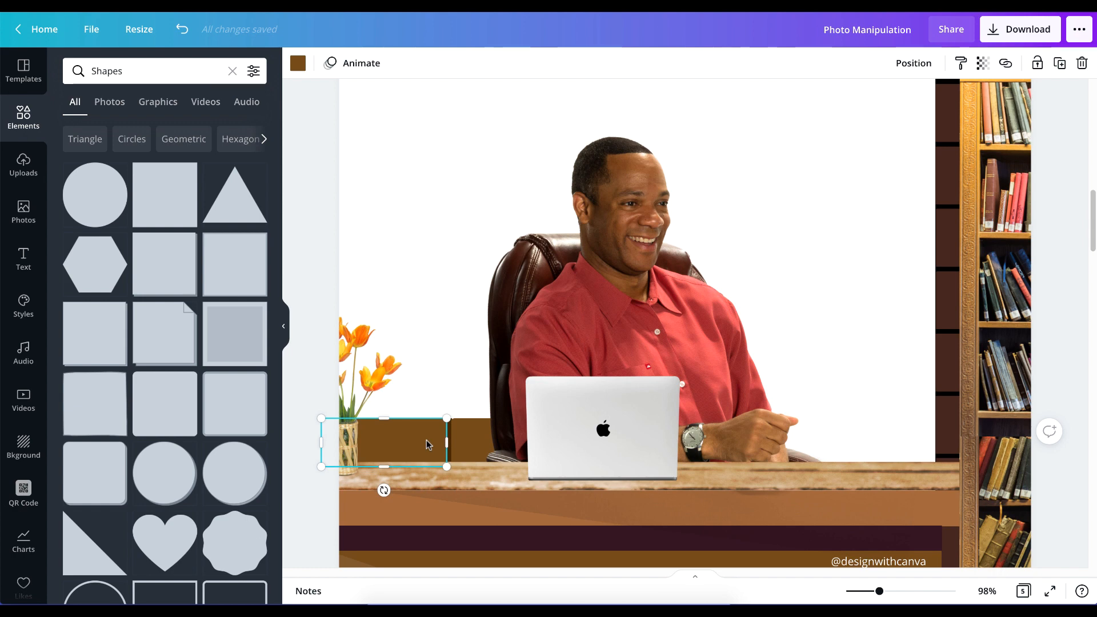
{"action": "scroll", "coordinate": [426, 440], "scroll_direction": "up", "scroll_amount": 3}
{"action": "scroll", "coordinate": [410, 345], "scroll_direction": "down", "scroll_amount": 3}
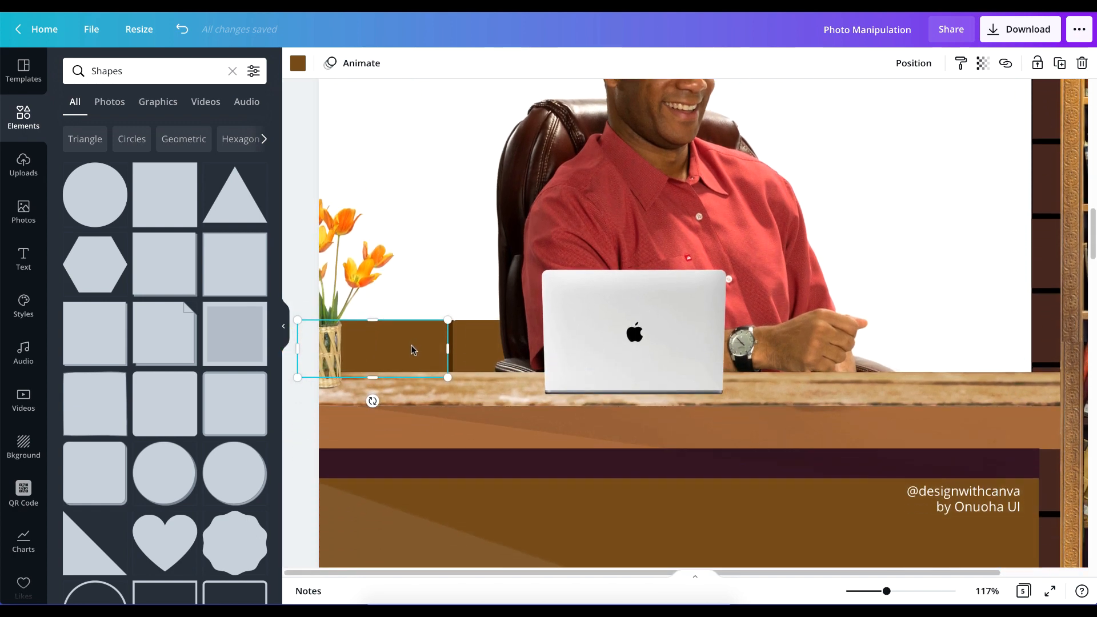
{"action": "left_click_drag", "start_coordinate": [374, 273], "coordinate": [427, 151]}
{"action": "left_click", "coordinate": [465, 184]}
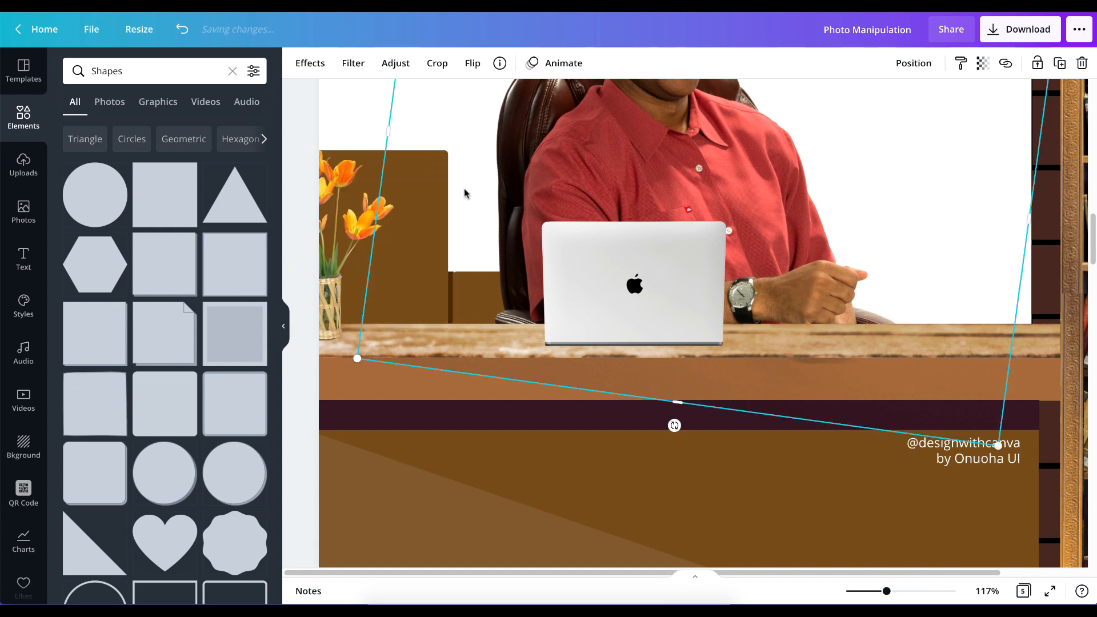
{"action": "left_click", "coordinate": [438, 186]}
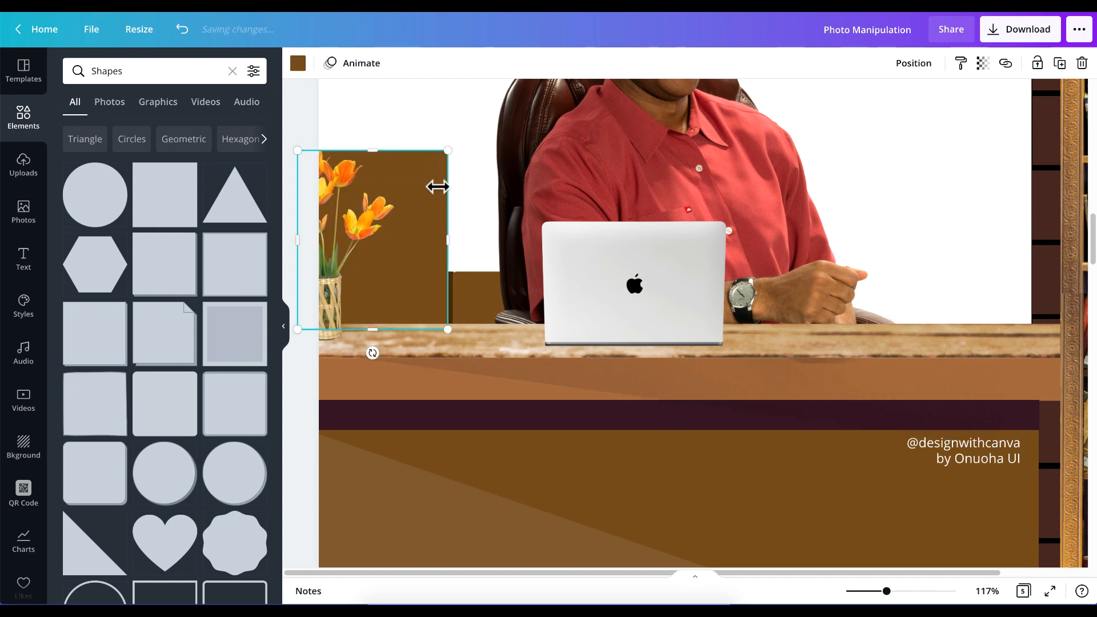
Step: Add a rounded-corner square, enlarge it slightly, and move it against the brown panel behind the flowers
{"action": "left_click", "coordinate": [152, 413]}
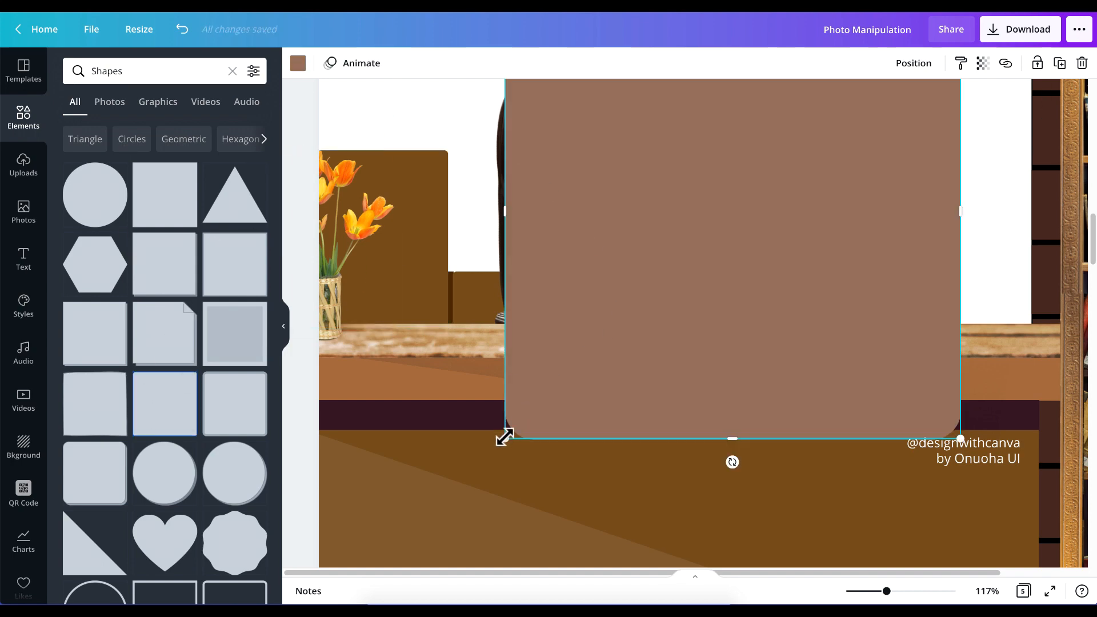
{"action": "left_click_drag", "start_coordinate": [505, 437], "coordinate": [460, 432]}
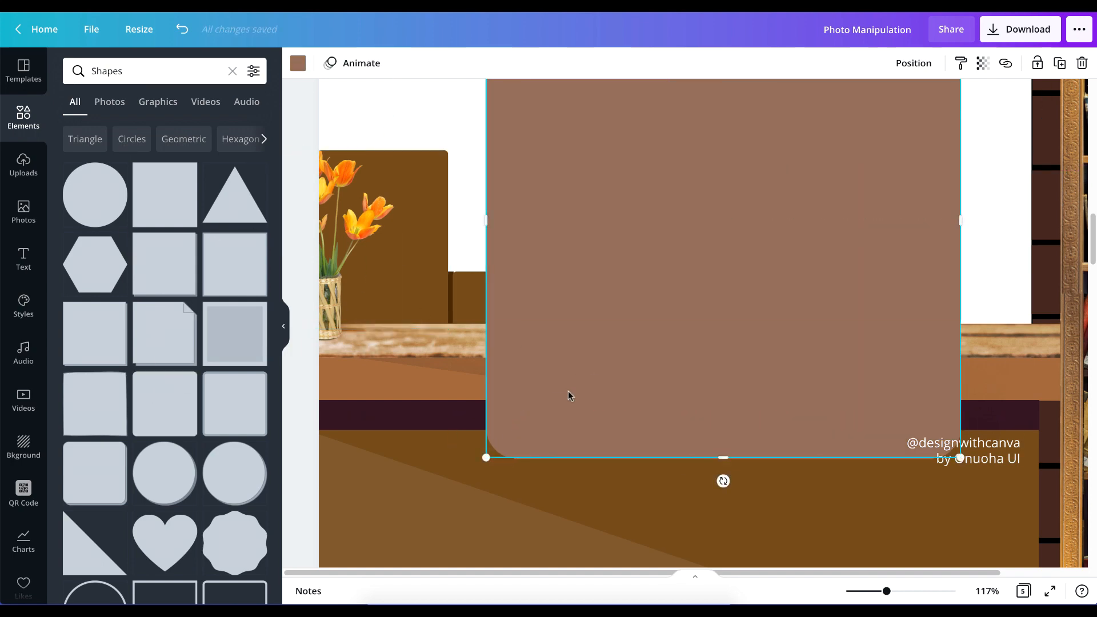
{"action": "left_click_drag", "start_coordinate": [568, 394], "coordinate": [529, 427]}
{"action": "left_click", "coordinate": [421, 423]}
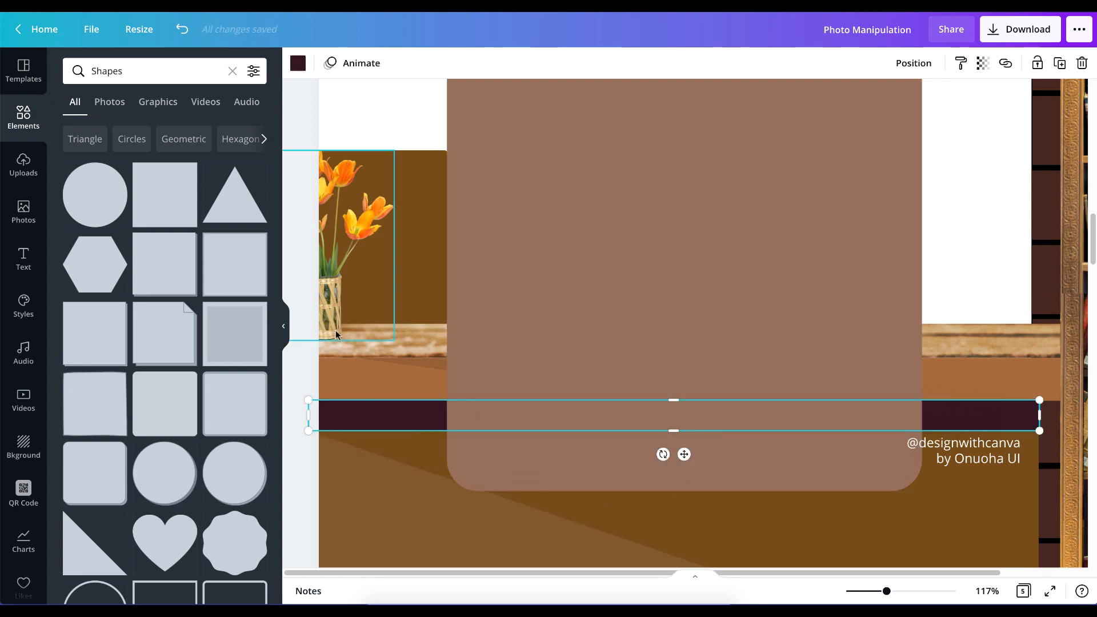
Step: Delete the large rounded square, and undo the latest edits back through the upward stretch of the brown panel behind the flowers
{"action": "left_click", "coordinate": [286, 240]}
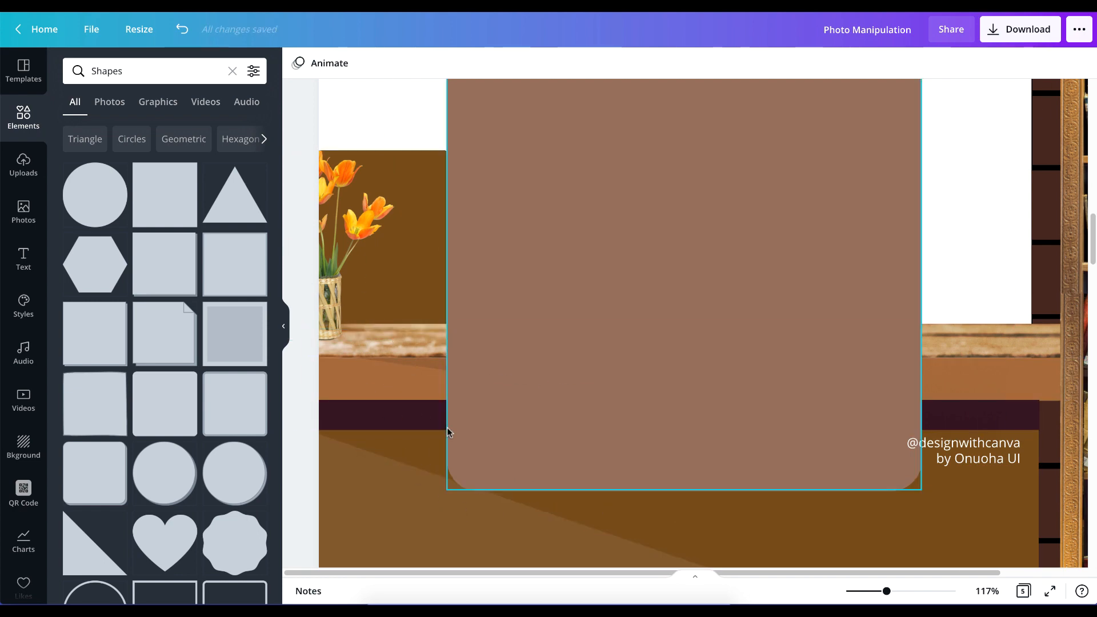
{"action": "key", "text": "Delete"}
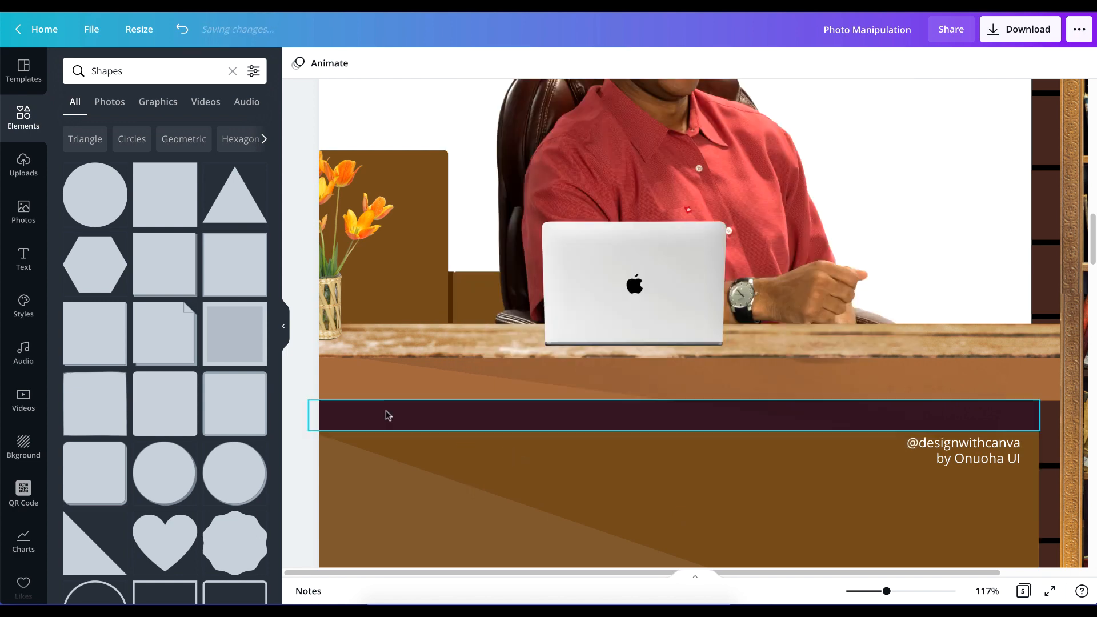
{"action": "left_click", "coordinate": [425, 172]}
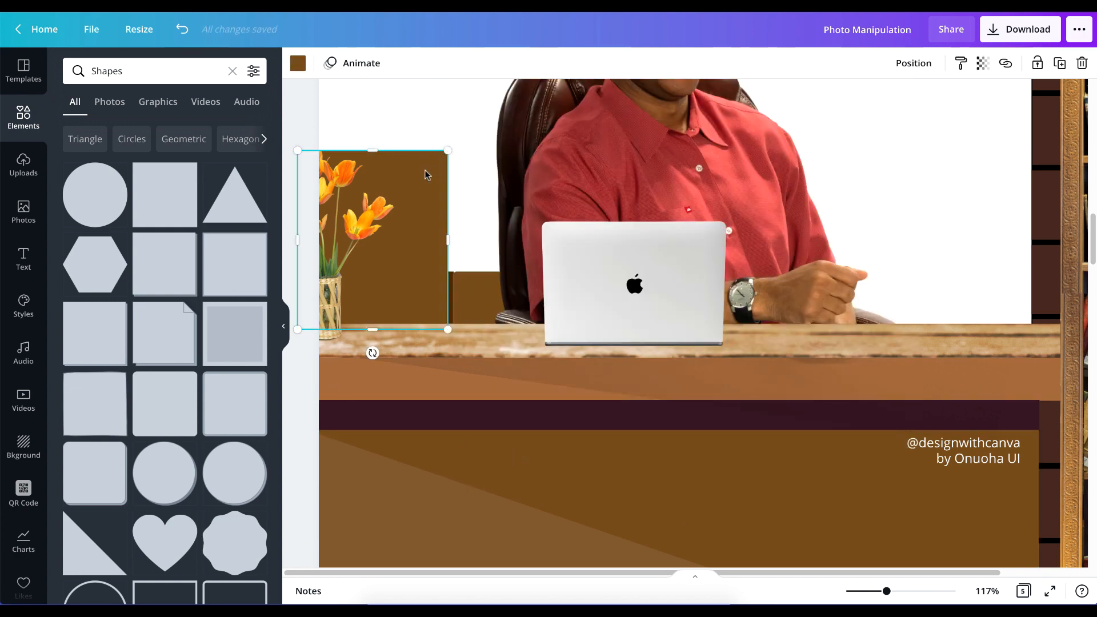
{"action": "key", "text": "ctrl+z"}
{"action": "key", "text": "ctrl+z"}
{"action": "key", "text": "ctrl+z"}
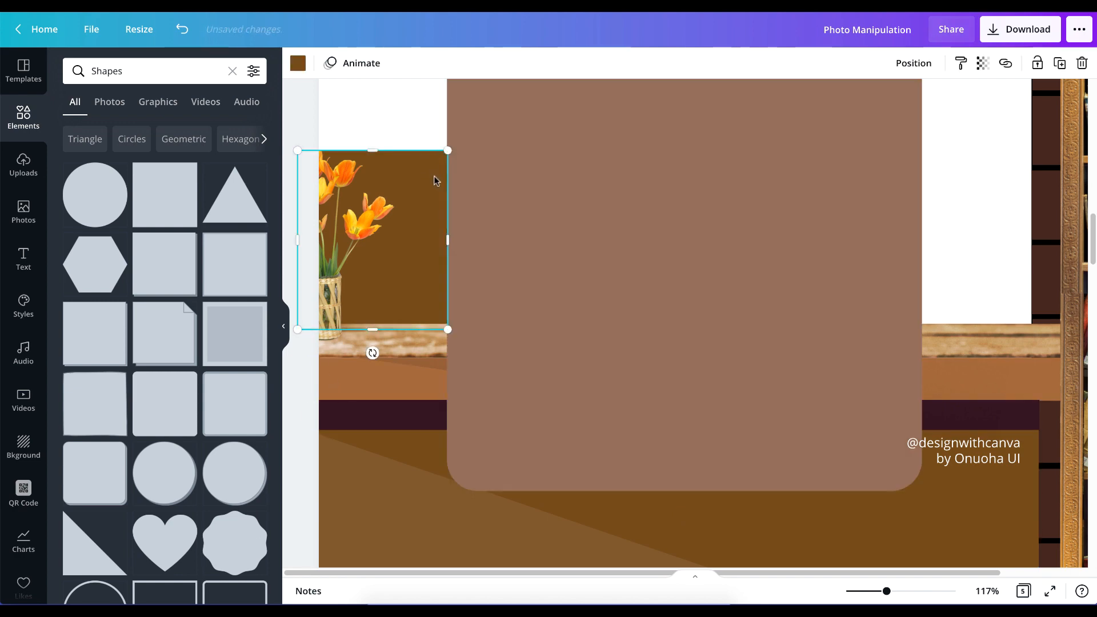
{"action": "key", "text": "ctrl+z"}
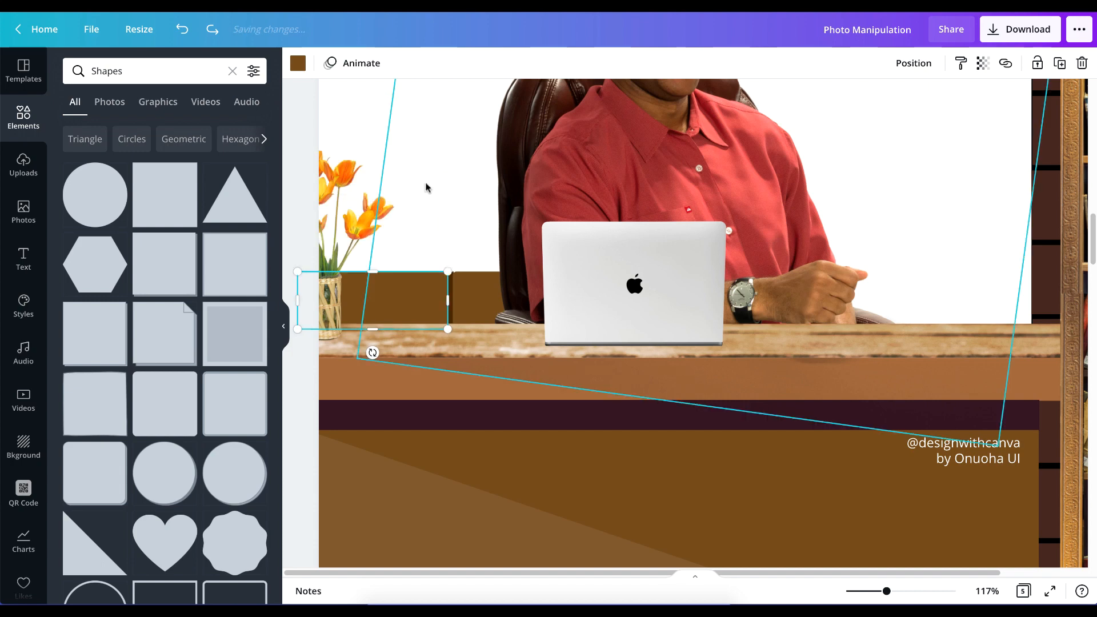
Step: Delete the two brown cabinet panels behind the flowers and chair, and the narrow dark strip between them
{"action": "left_click", "coordinate": [429, 342]}
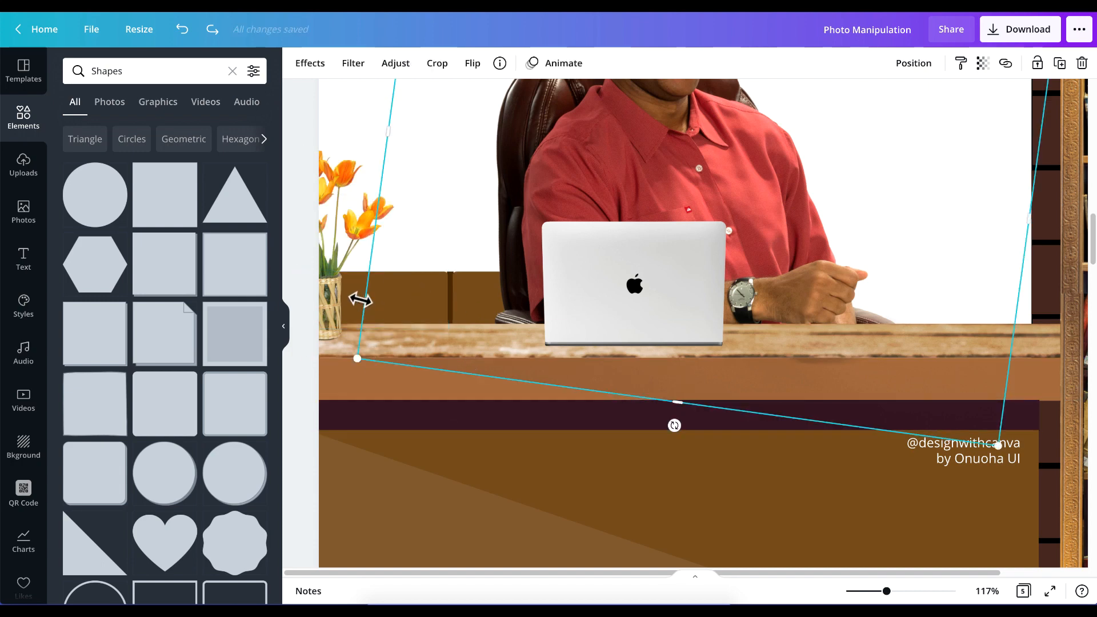
{"action": "left_click", "coordinate": [351, 284]}
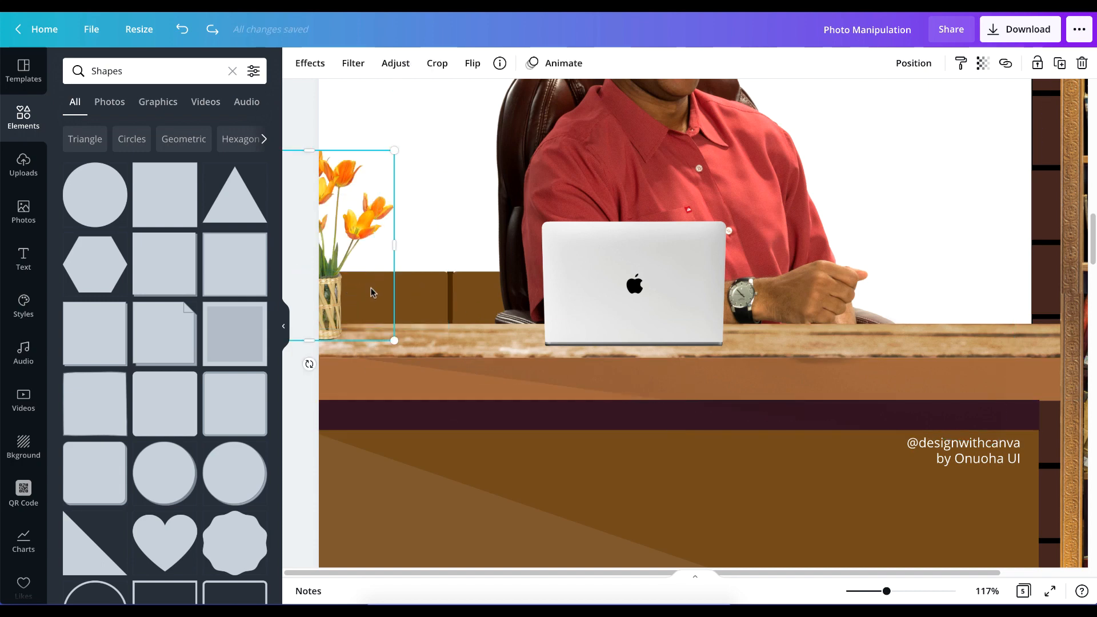
{"action": "left_click", "coordinate": [413, 300]}
{"action": "left_click_drag", "start_coordinate": [414, 303], "coordinate": [472, 316]}
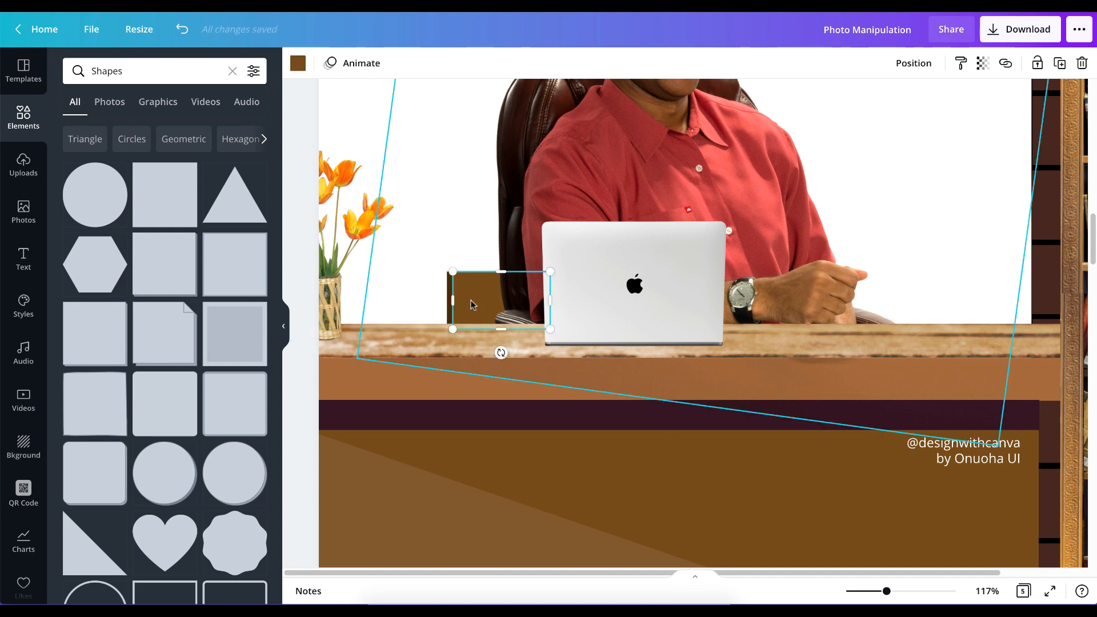
{"action": "key", "text": "Delete"}
{"action": "left_click", "coordinate": [455, 290]}
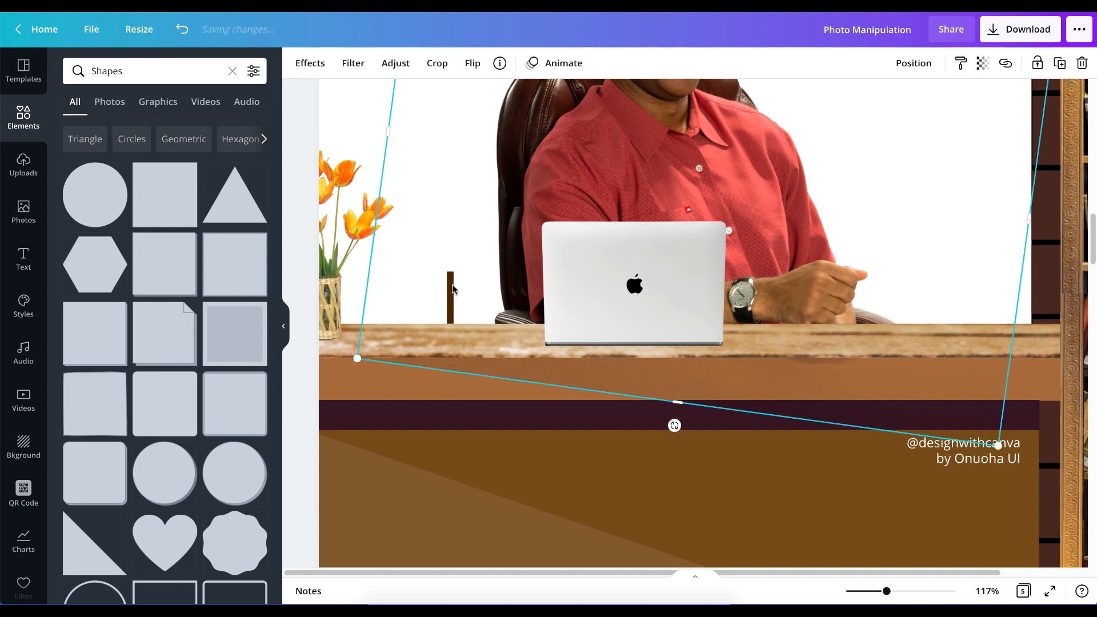
{"action": "left_click", "coordinate": [451, 290]}
{"action": "left_click_drag", "start_coordinate": [460, 330], "coordinate": [466, 355]}
{"action": "key", "text": "Delete"}
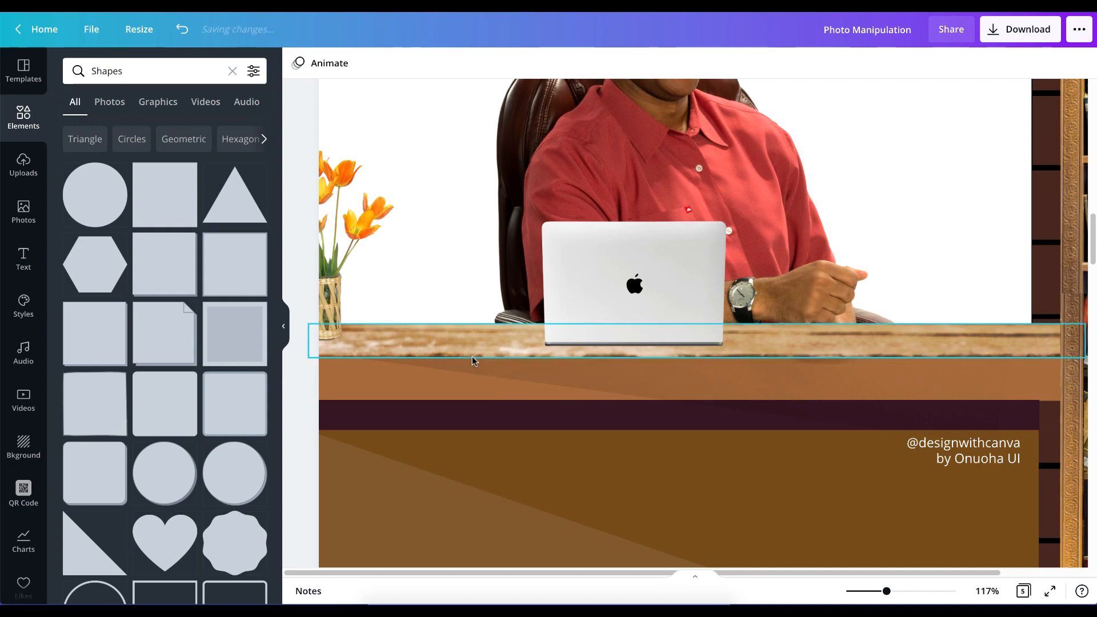
Step: Examine the library details of the photo of the man in the office chair, including its title and keywords
{"action": "scroll", "coordinate": [615, 281], "scroll_direction": "up", "scroll_amount": 1}
{"action": "scroll", "coordinate": [615, 280], "scroll_direction": "up", "scroll_amount": 5}
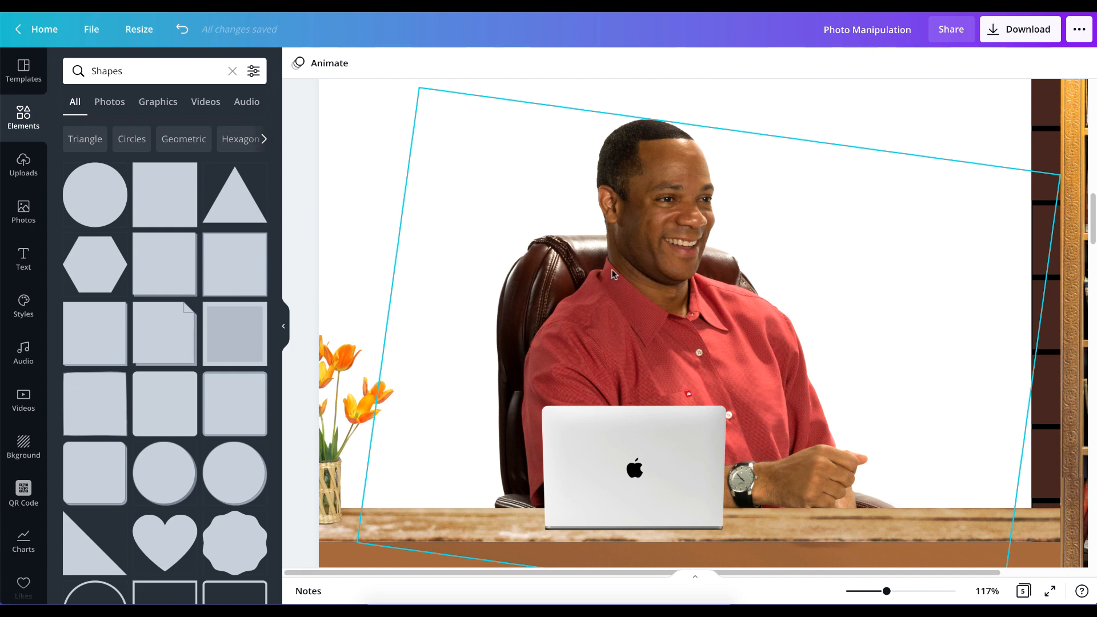
{"action": "left_click", "coordinate": [652, 247]}
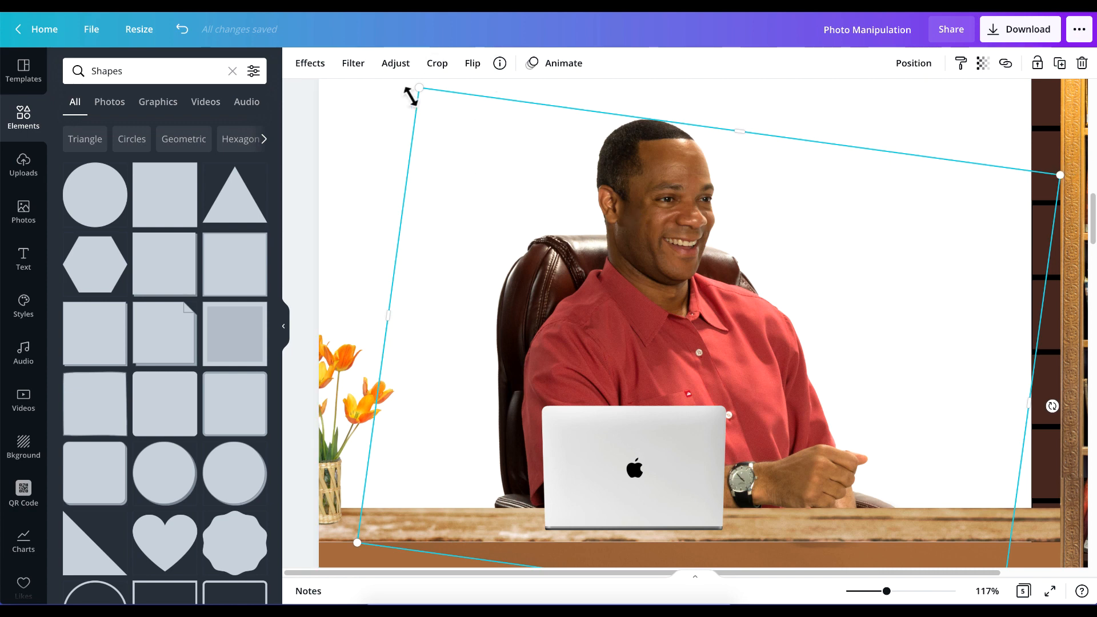
{"action": "left_click", "coordinate": [500, 63]}
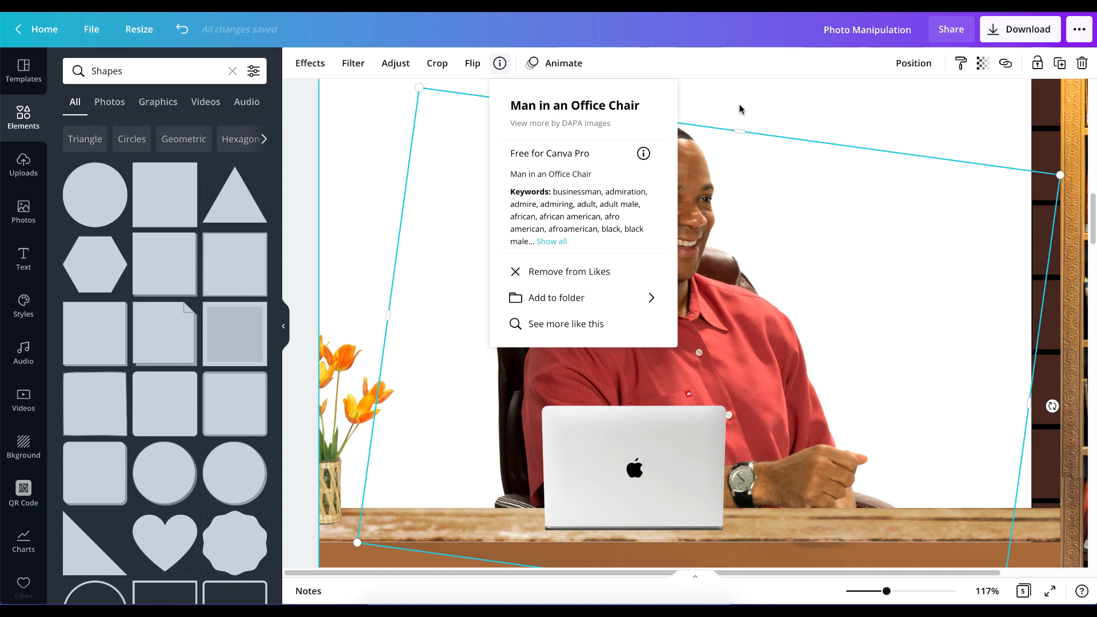
{"action": "left_click", "coordinate": [554, 164]}
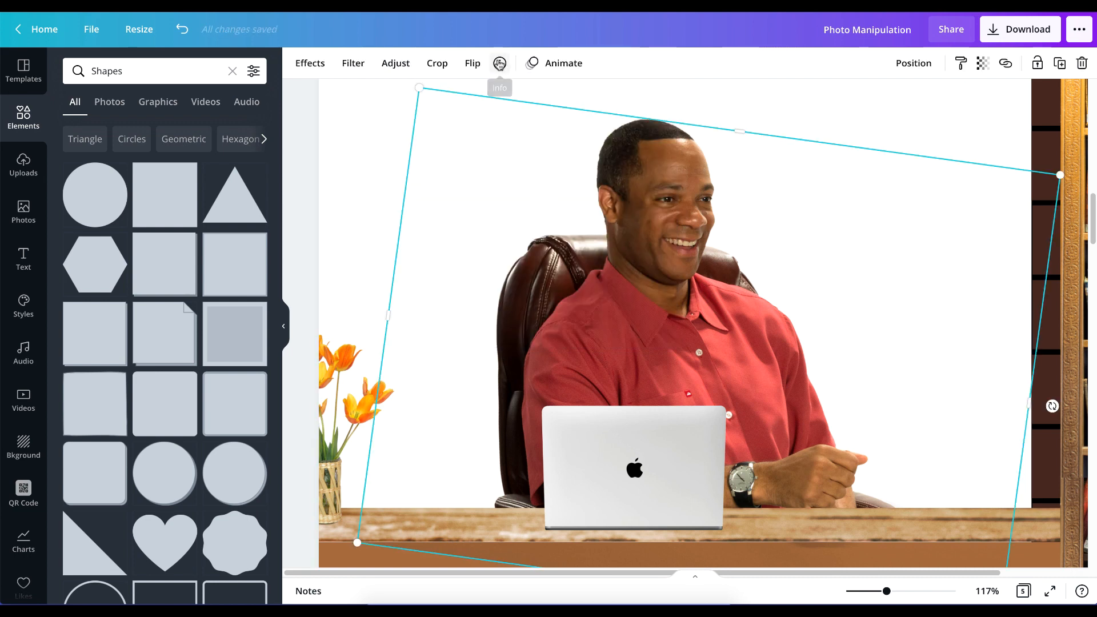
{"action": "left_click", "coordinate": [500, 63]}
{"action": "left_click", "coordinate": [571, 186]}
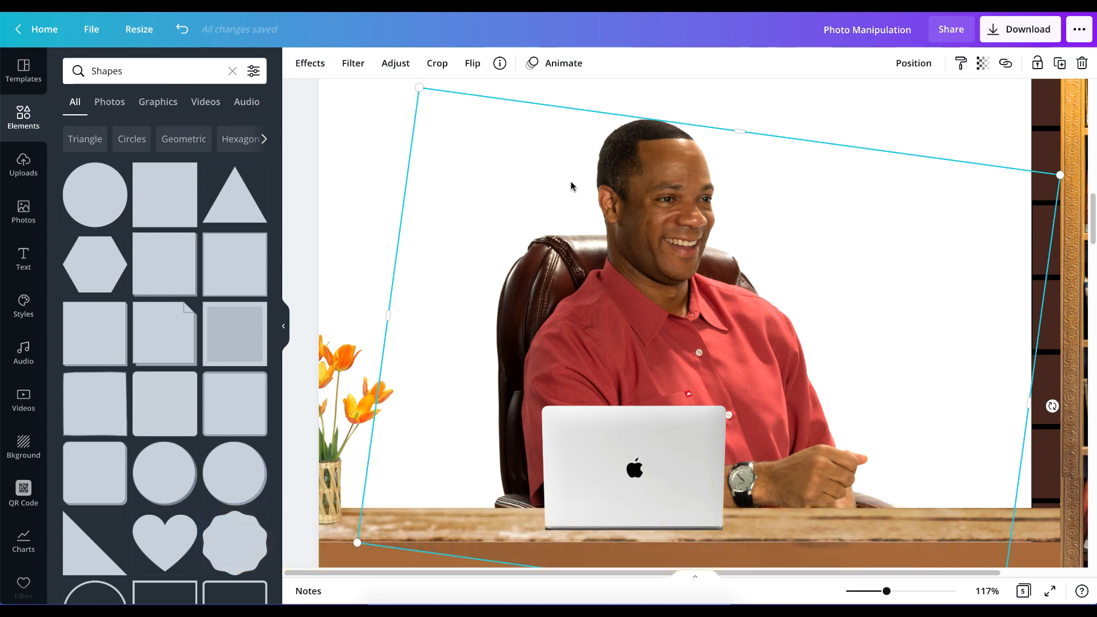
{"action": "left_click", "coordinate": [360, 159]}
{"action": "left_click", "coordinate": [639, 237]}
{"action": "left_click", "coordinate": [496, 65]}
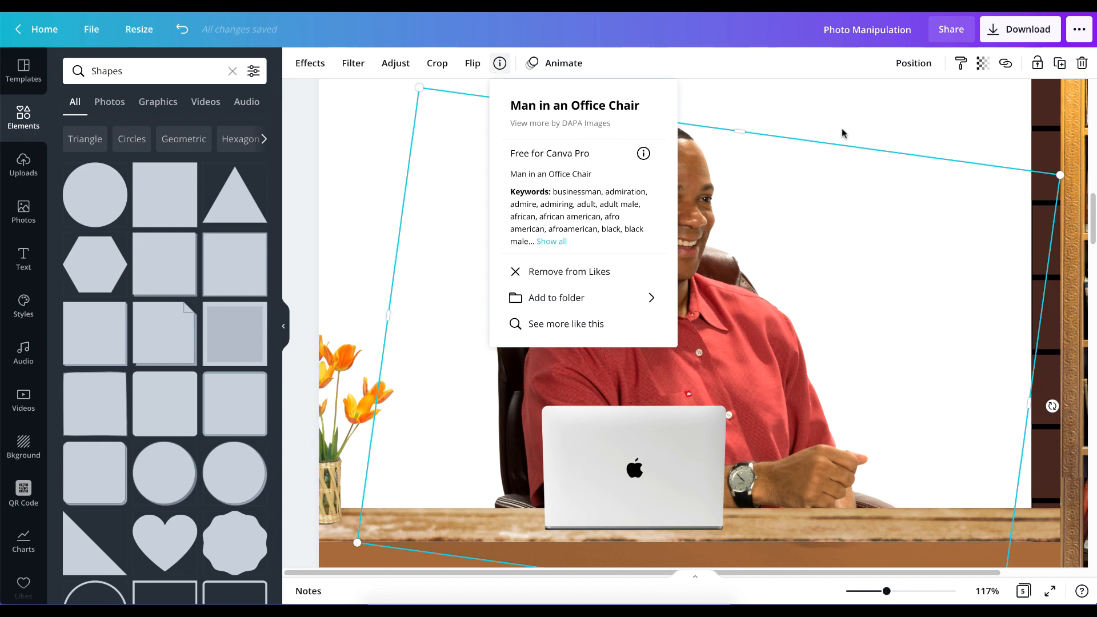
{"action": "left_click", "coordinate": [800, 124]}
{"action": "left_click", "coordinate": [717, 157]}
{"action": "left_click", "coordinate": [763, 108]}
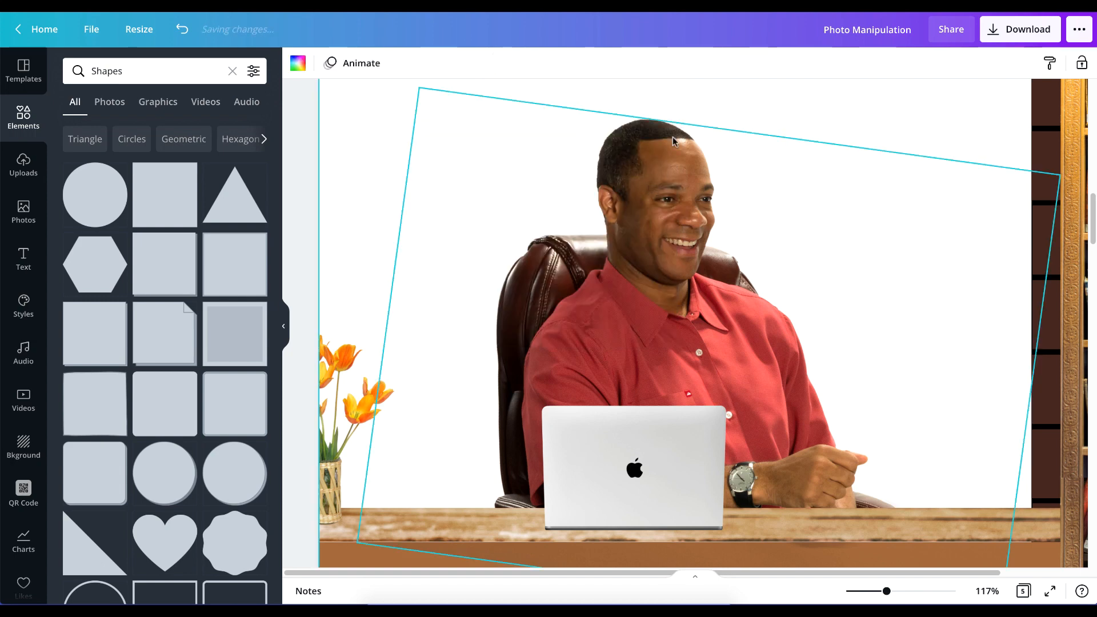
Step: Level the photo of the man in the office chair to 0°, and tilt it slightly clockwise again behind the laptop
{"action": "left_click", "coordinate": [672, 154]}
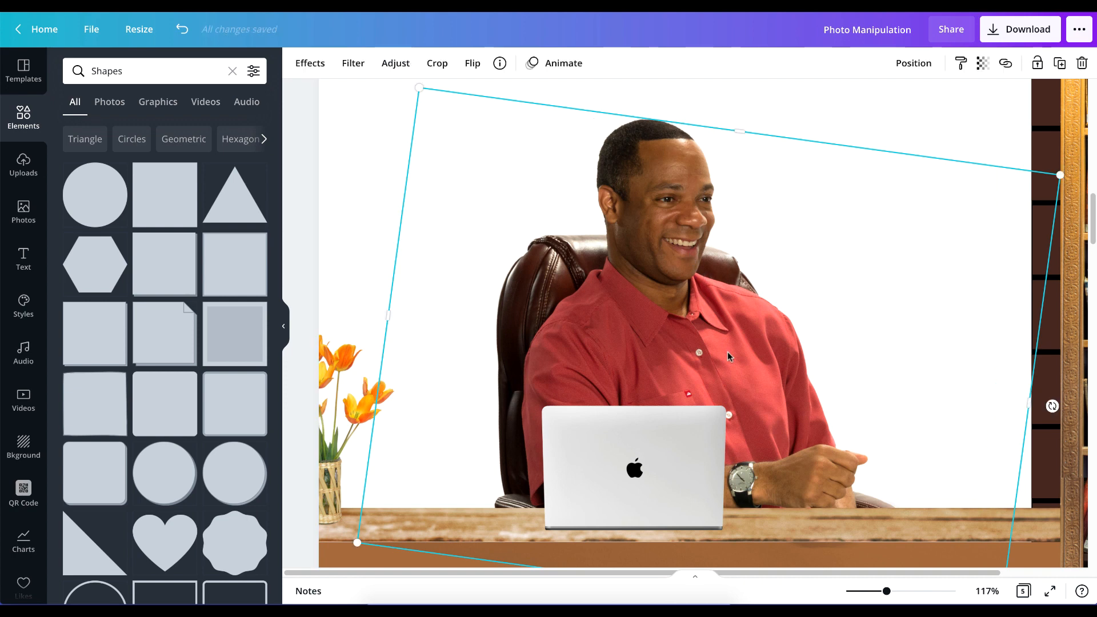
{"action": "scroll", "coordinate": [728, 352], "scroll_direction": "down", "scroll_amount": 1}
{"action": "scroll", "coordinate": [728, 351], "scroll_direction": "down", "scroll_amount": 5}
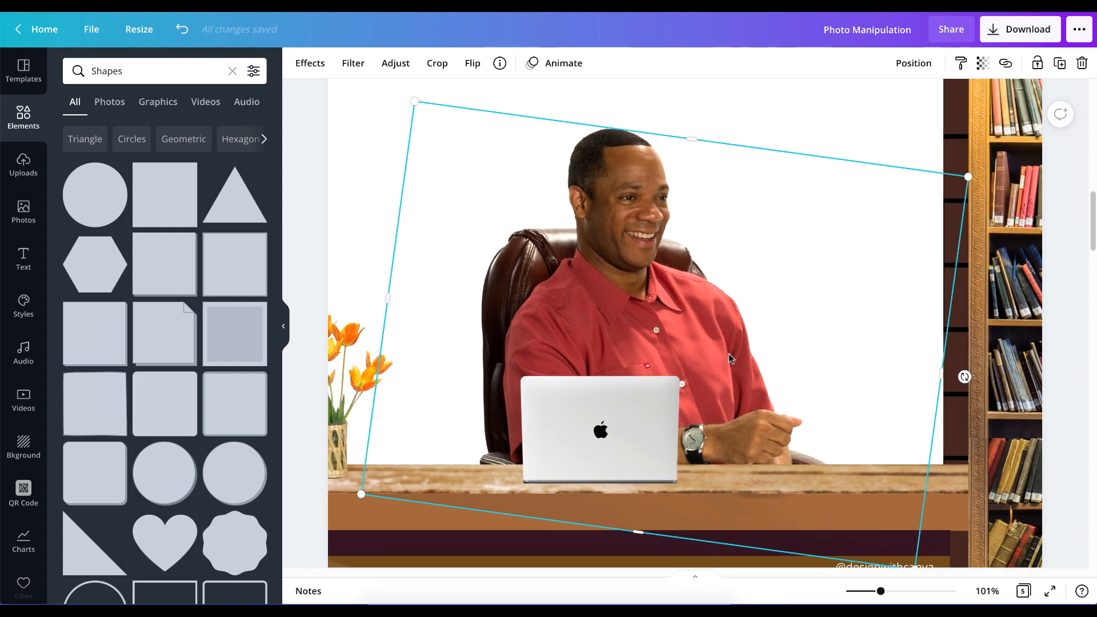
{"action": "scroll", "coordinate": [728, 354], "scroll_direction": "down", "scroll_amount": 1}
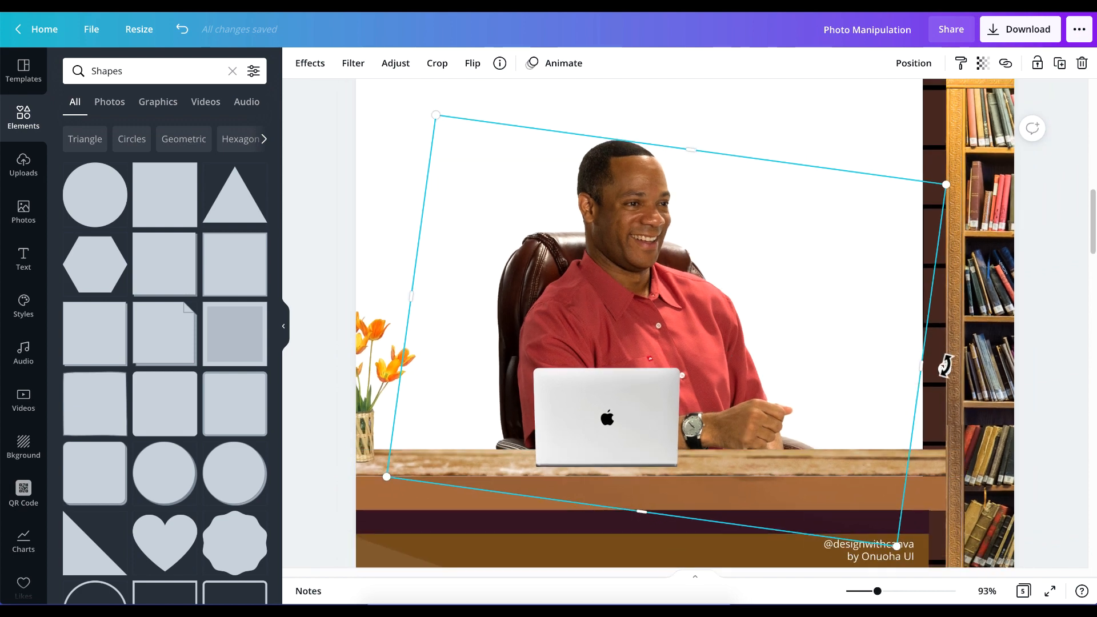
{"action": "left_click_drag", "start_coordinate": [946, 366], "coordinate": [952, 330]}
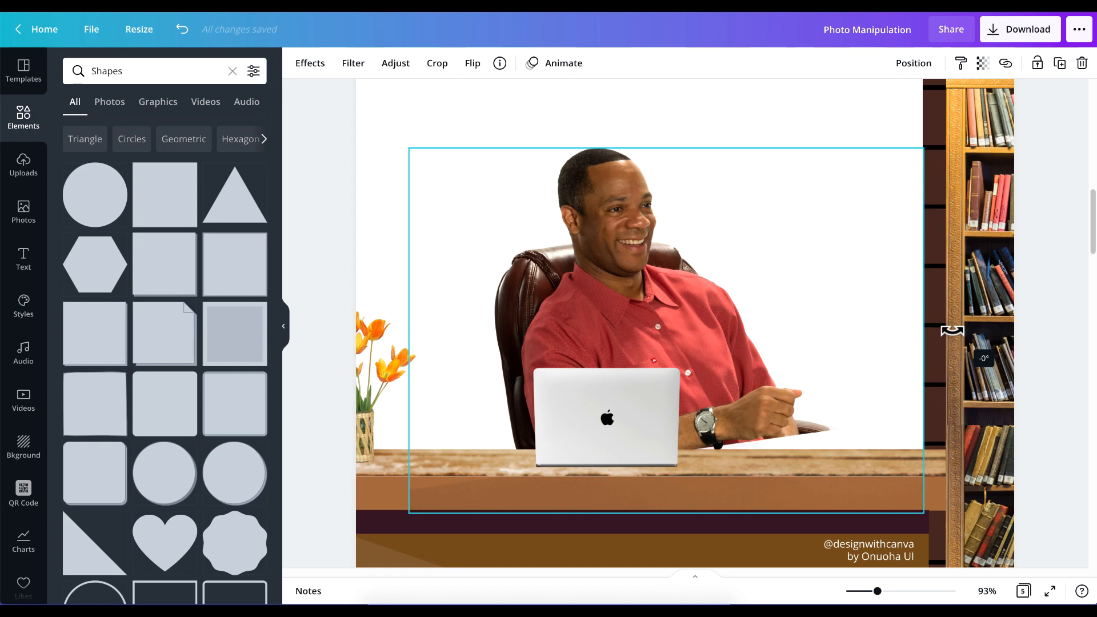
{"action": "left_click_drag", "start_coordinate": [952, 330], "coordinate": [953, 331]}
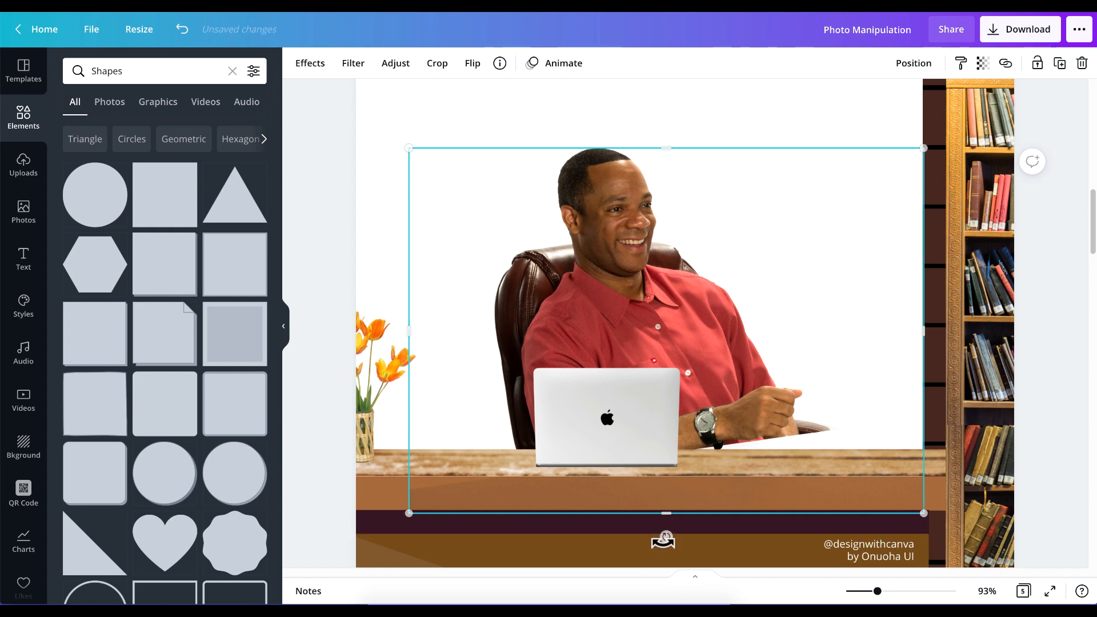
{"action": "left_click_drag", "start_coordinate": [663, 536], "coordinate": [633, 571]}
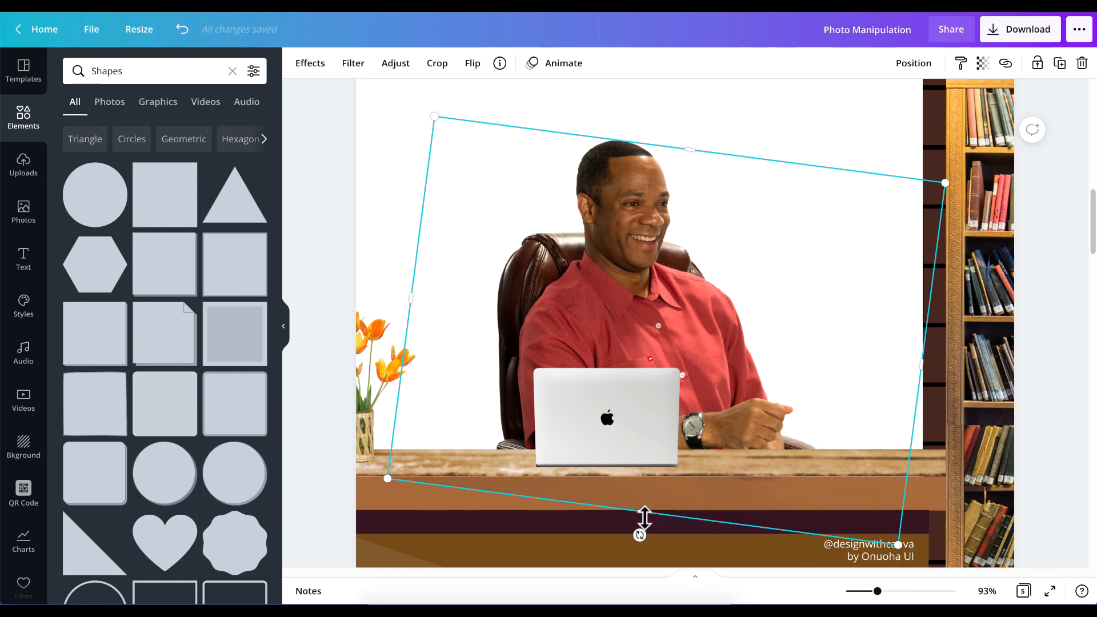
Step: Crop the lower edge of the man's photo up to the desk's front edge, and delete the photo
{"action": "left_click_drag", "start_coordinate": [643, 512], "coordinate": [635, 474]}
{"action": "left_click", "coordinate": [914, 64]}
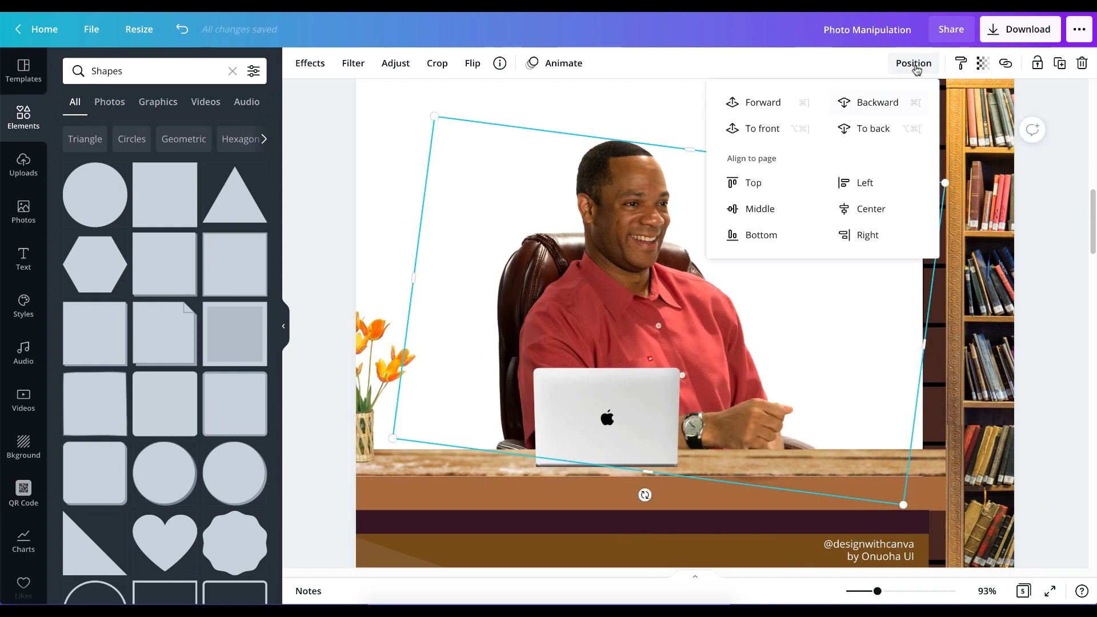
{"action": "left_click", "coordinate": [1070, 233]}
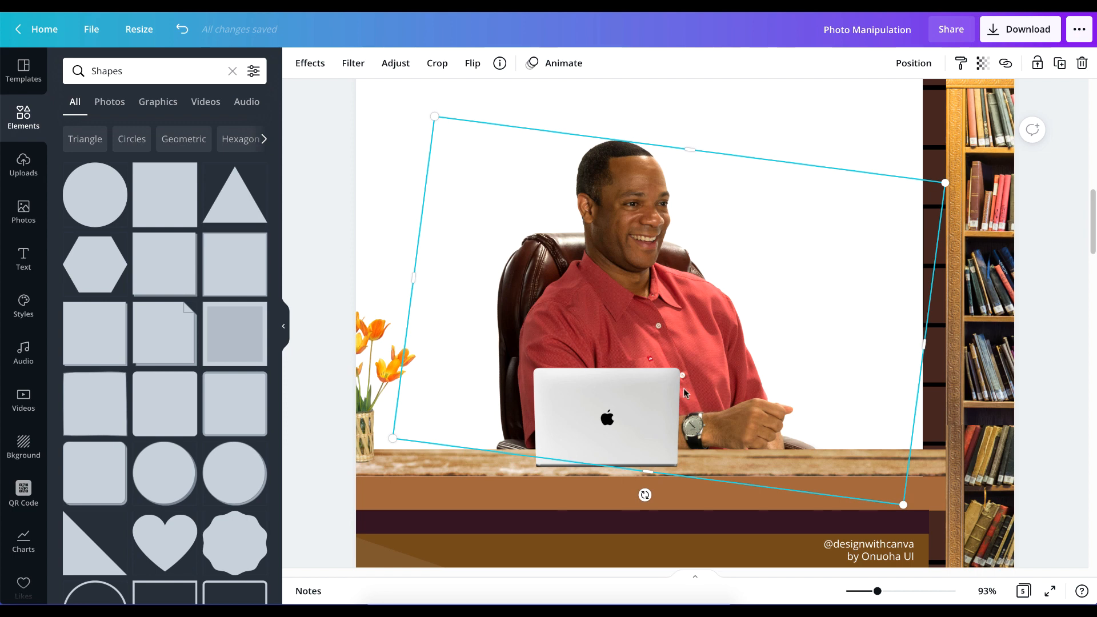
{"action": "key", "text": "Delete"}
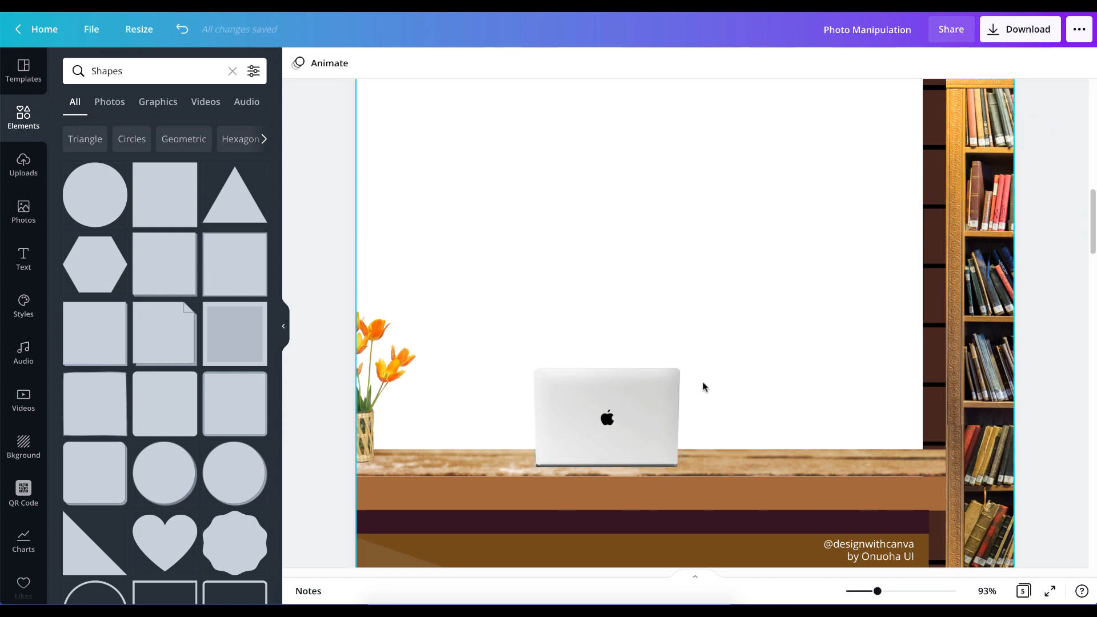
Step: Center the black Apple logo horizontally and vertically on the laptop lid
{"action": "scroll", "coordinate": [704, 385], "scroll_direction": "down", "scroll_amount": 3}
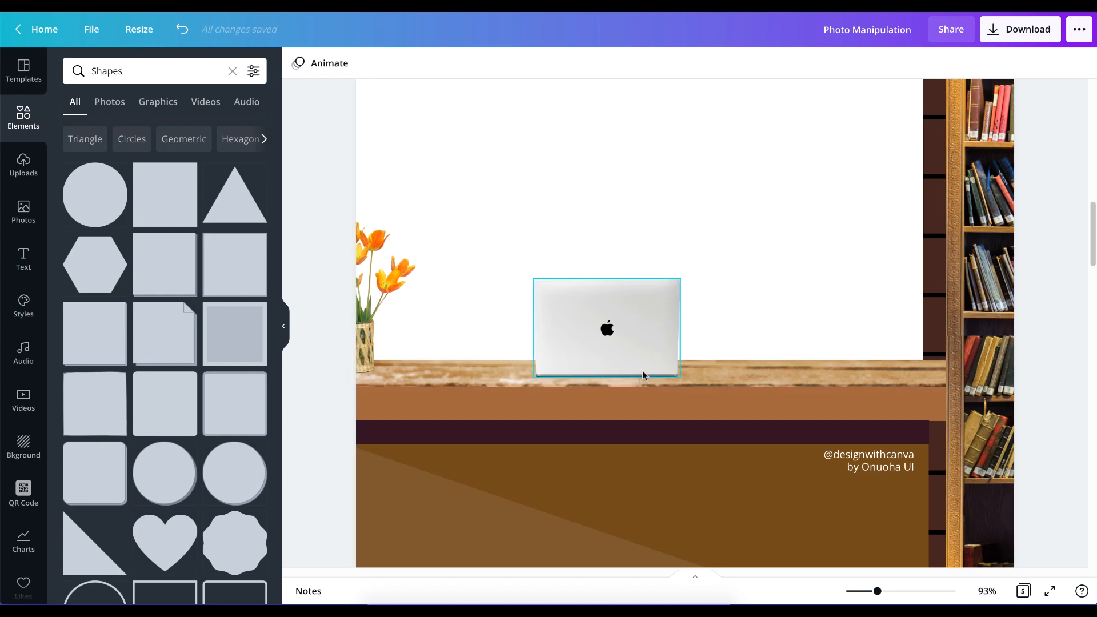
{"action": "scroll", "coordinate": [643, 374], "scroll_direction": "up", "scroll_amount": 5, "text": "ctrl"}
{"action": "scroll", "coordinate": [488, 381], "scroll_direction": "down", "scroll_amount": 4}
{"action": "scroll", "coordinate": [491, 383], "scroll_direction": "left", "scroll_amount": 3}
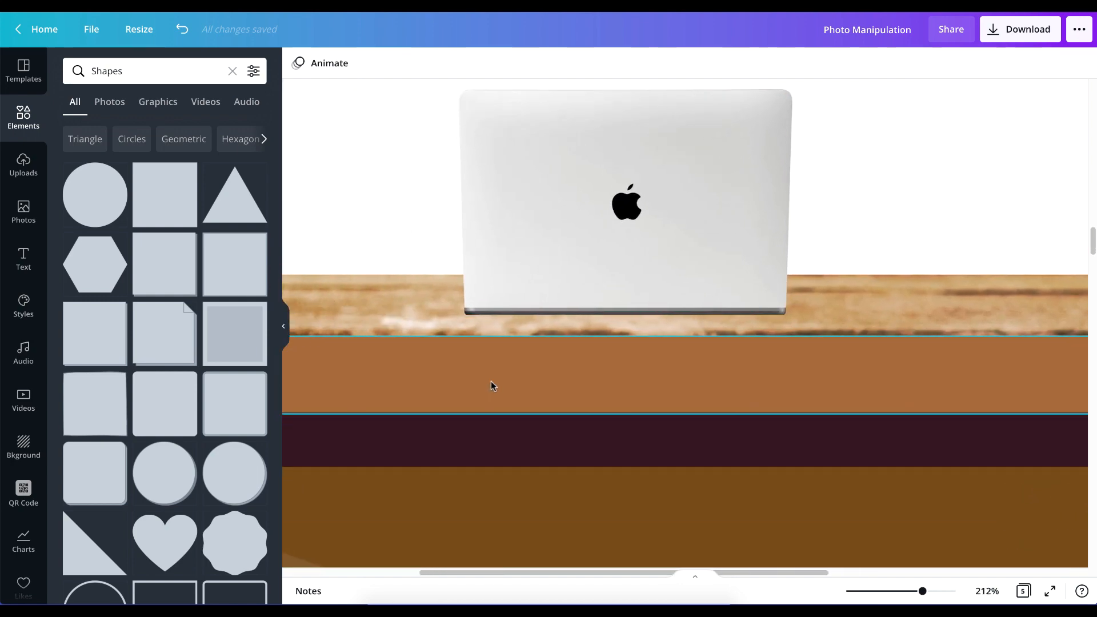
{"action": "scroll", "coordinate": [630, 359], "scroll_direction": "up", "scroll_amount": 3}
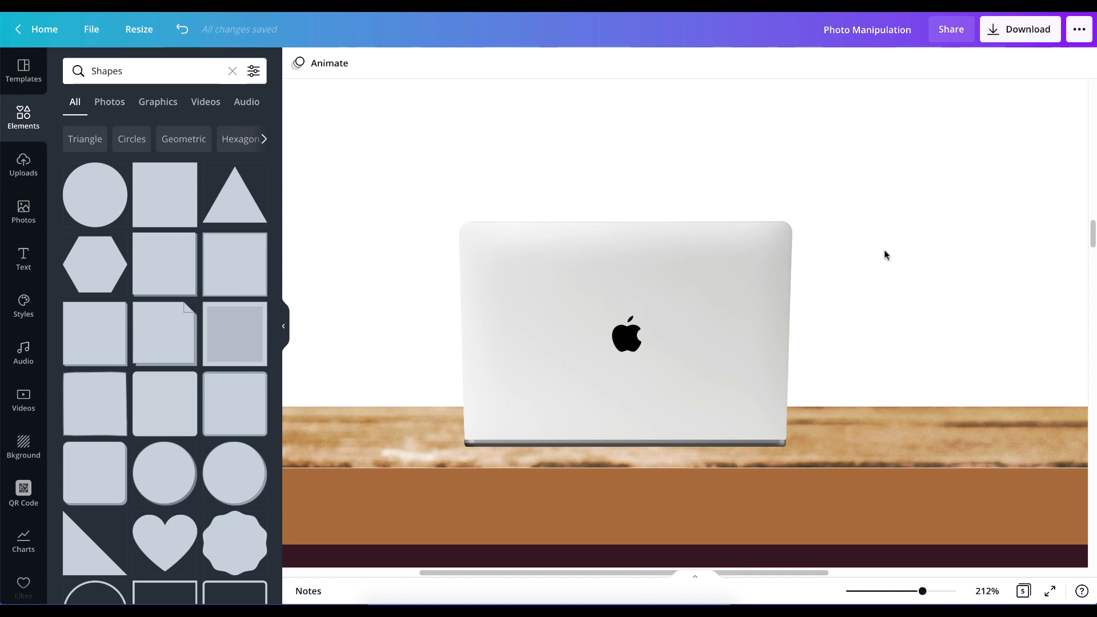
{"action": "left_click", "coordinate": [633, 333]}
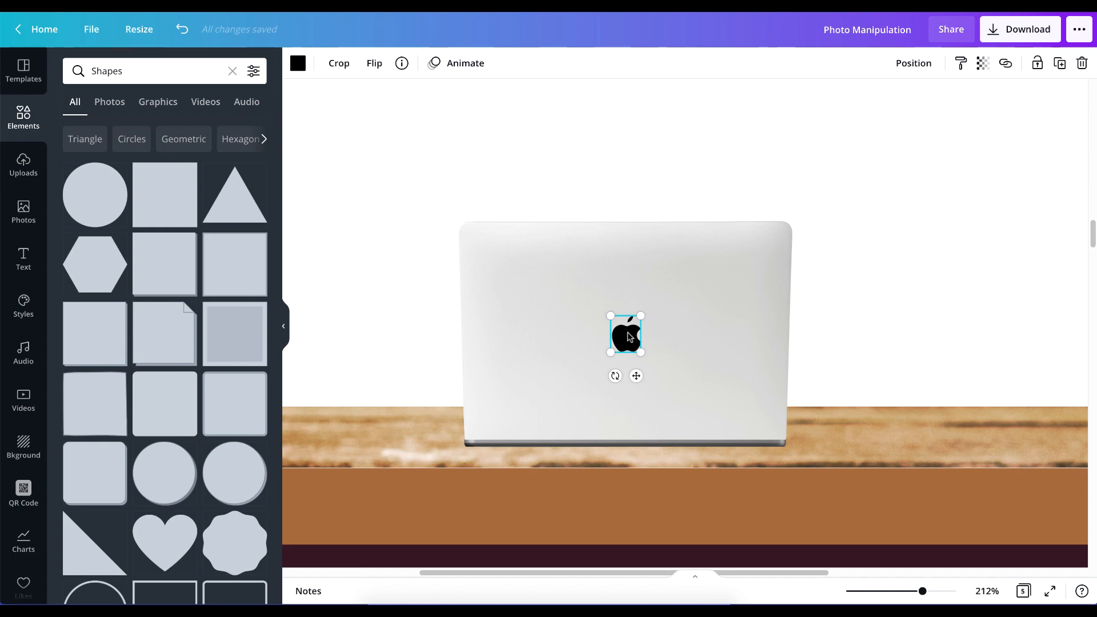
{"action": "mouse_move", "coordinate": [629, 336]}
{"action": "left_mouse_down"}
{"action": "mouse_move", "coordinate": [617, 333]}
{"action": "mouse_move", "coordinate": [628, 333]}
{"action": "left_mouse_up"}
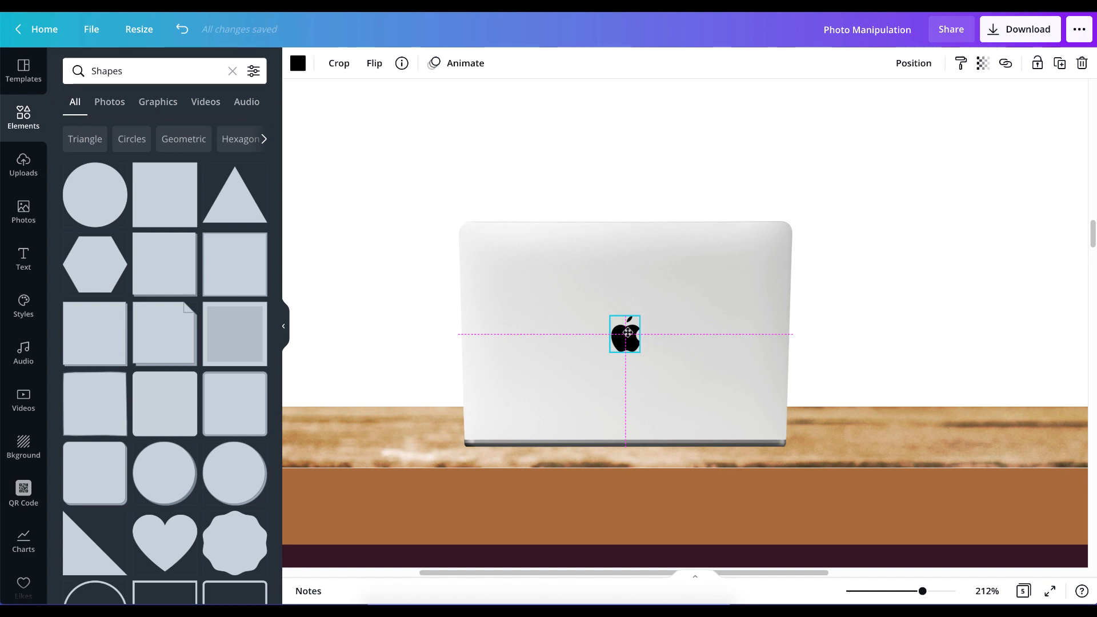
{"action": "left_click_drag", "start_coordinate": [627, 332], "coordinate": [627, 334]}
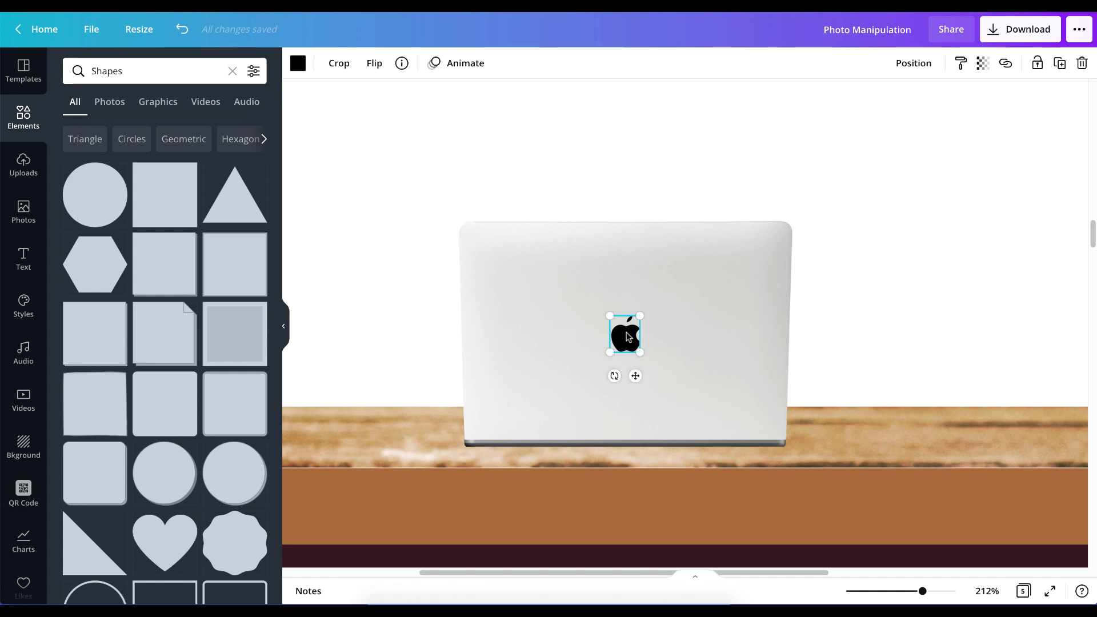
Step: View the library details of the laptop photo beneath the logo
{"action": "left_click", "coordinate": [559, 272]}
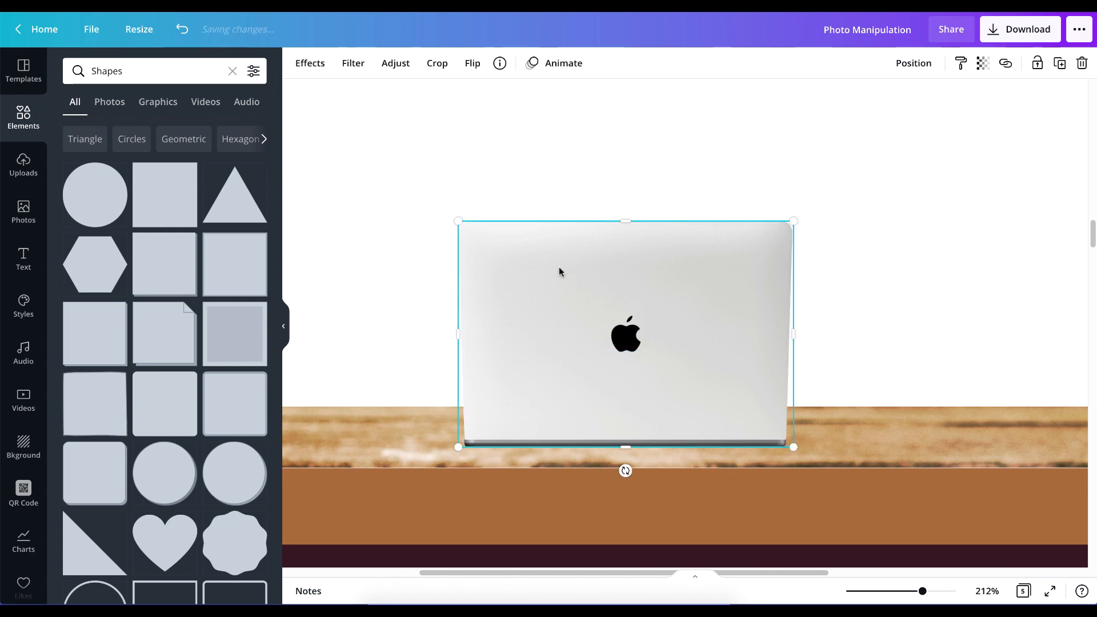
{"action": "left_click", "coordinate": [500, 64]}
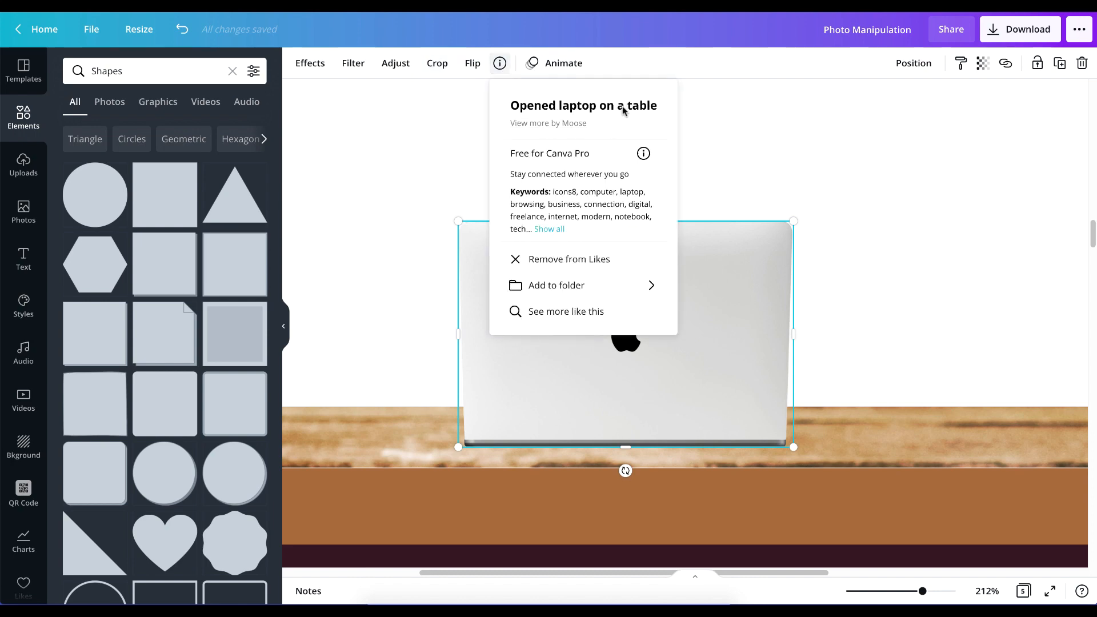
{"action": "left_click", "coordinate": [762, 182]}
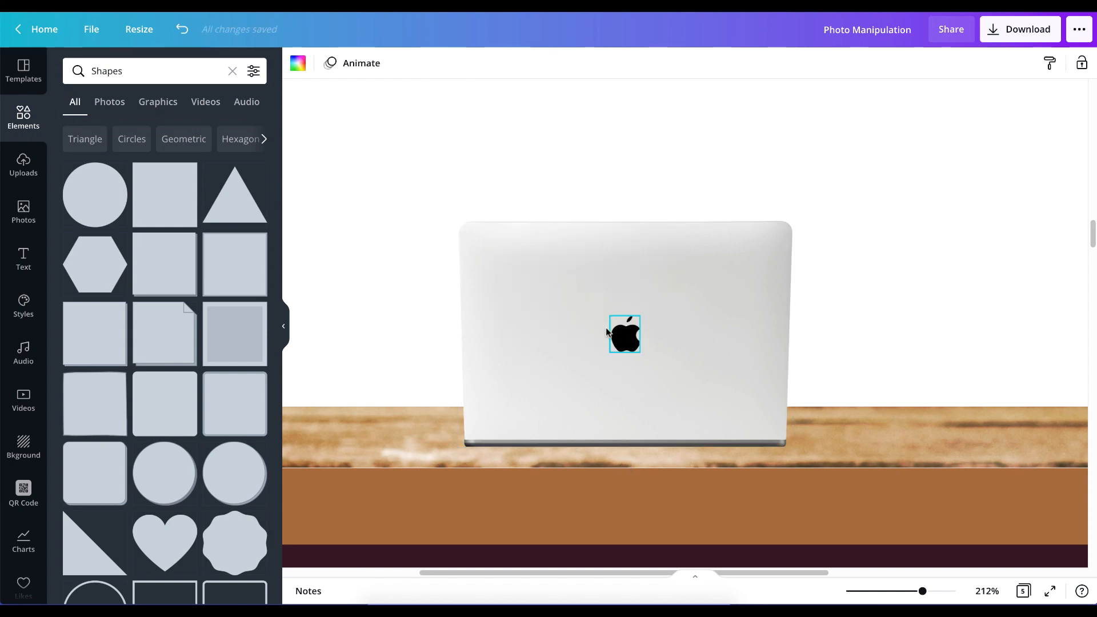
Step: View the library details of the black Apple logo, and delete the logo from the laptop lid
{"action": "left_click", "coordinate": [659, 251]}
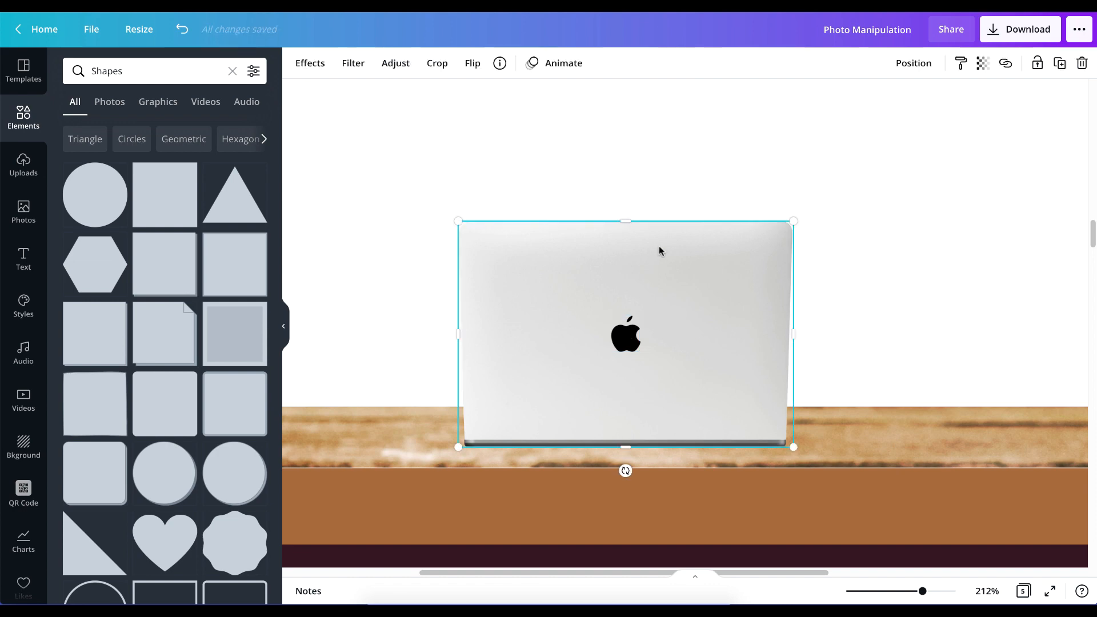
{"action": "left_click", "coordinate": [635, 337]}
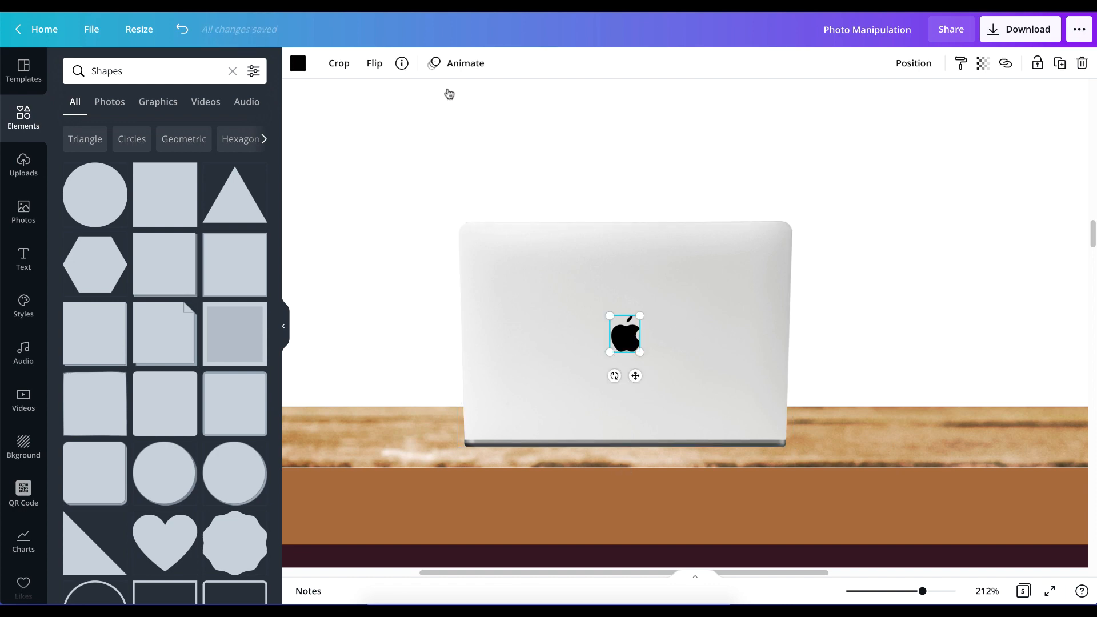
{"action": "left_click", "coordinate": [402, 63]}
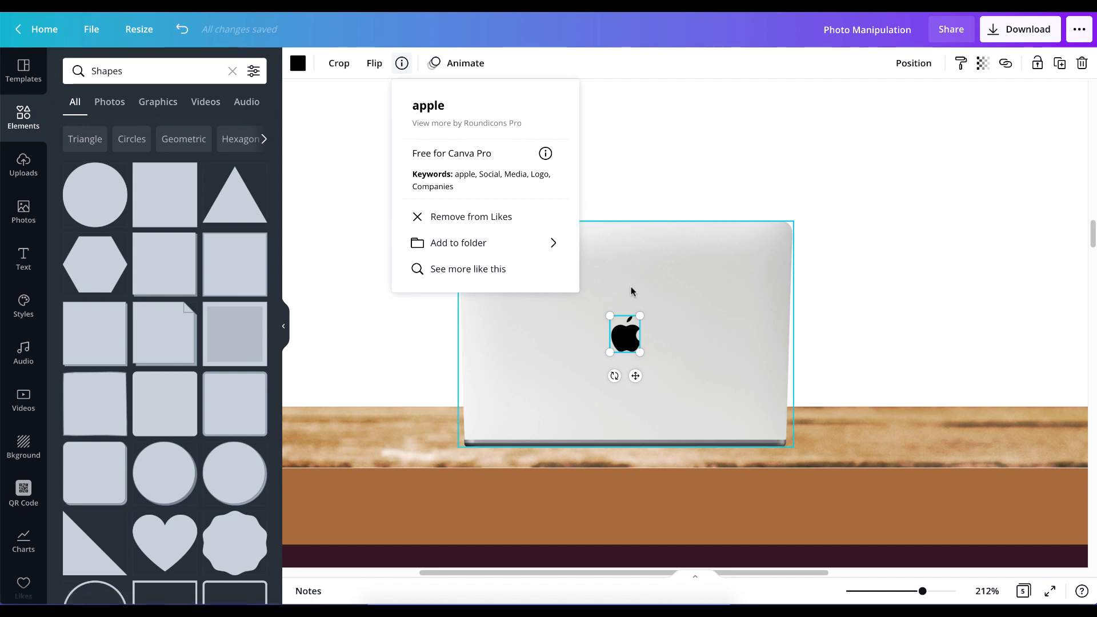
{"action": "left_click", "coordinate": [633, 282]}
{"action": "left_click", "coordinate": [622, 337]}
{"action": "key", "text": "Delete"}
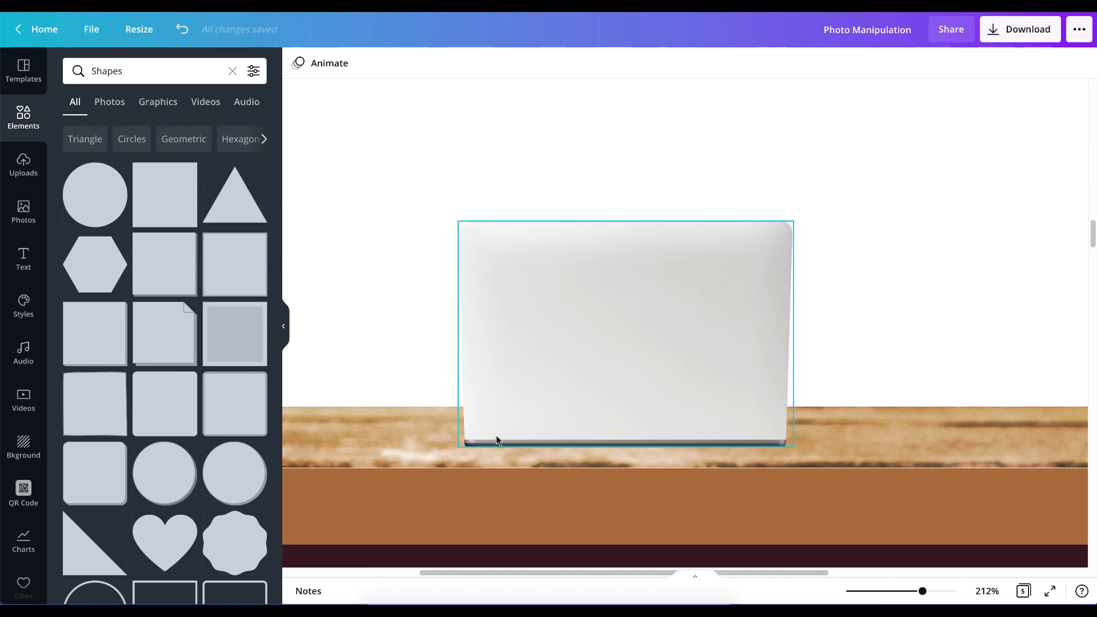
Step: Delete the dark base strip beneath the laptop lid, and undo the deletion
{"action": "left_click", "coordinate": [588, 444]}
{"action": "key", "text": "Delete"}
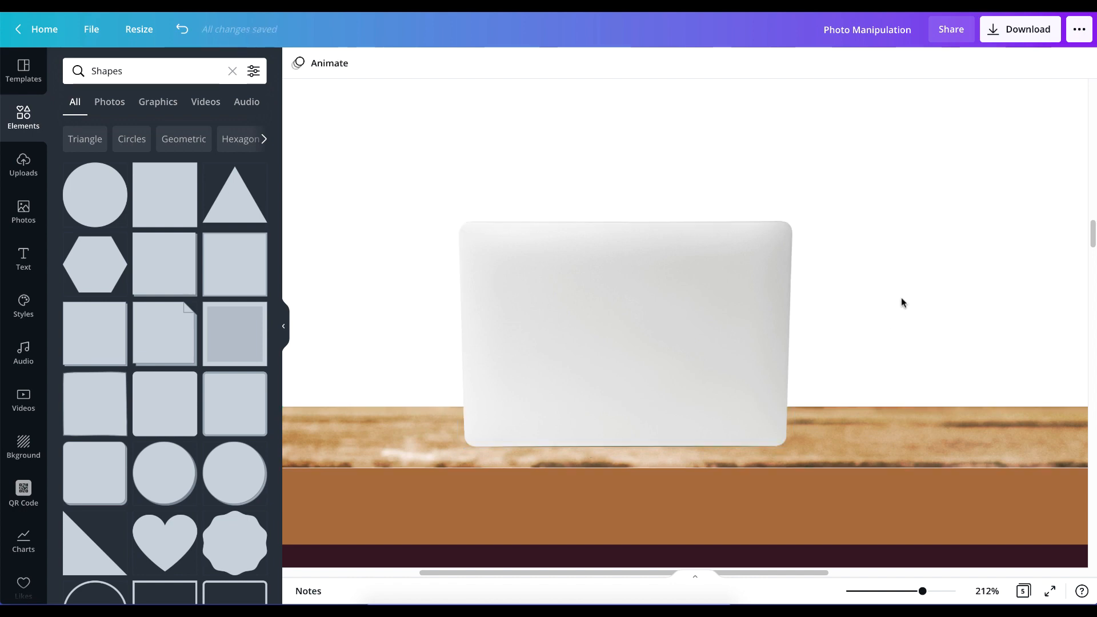
{"action": "left_click", "coordinate": [473, 453]}
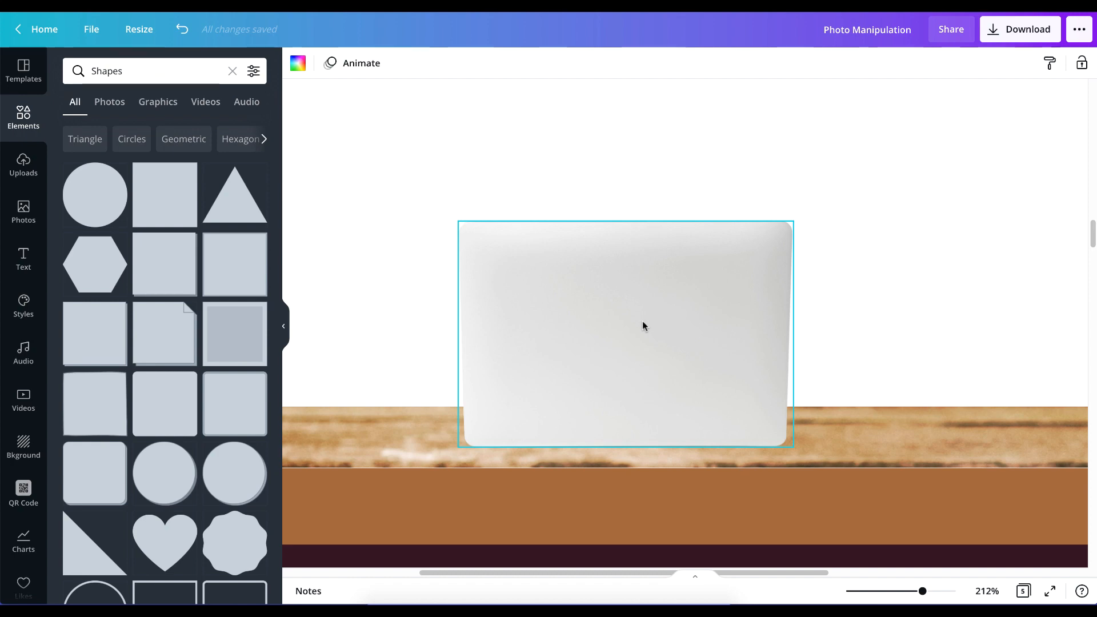
{"action": "key", "text": "ctrl+z"}
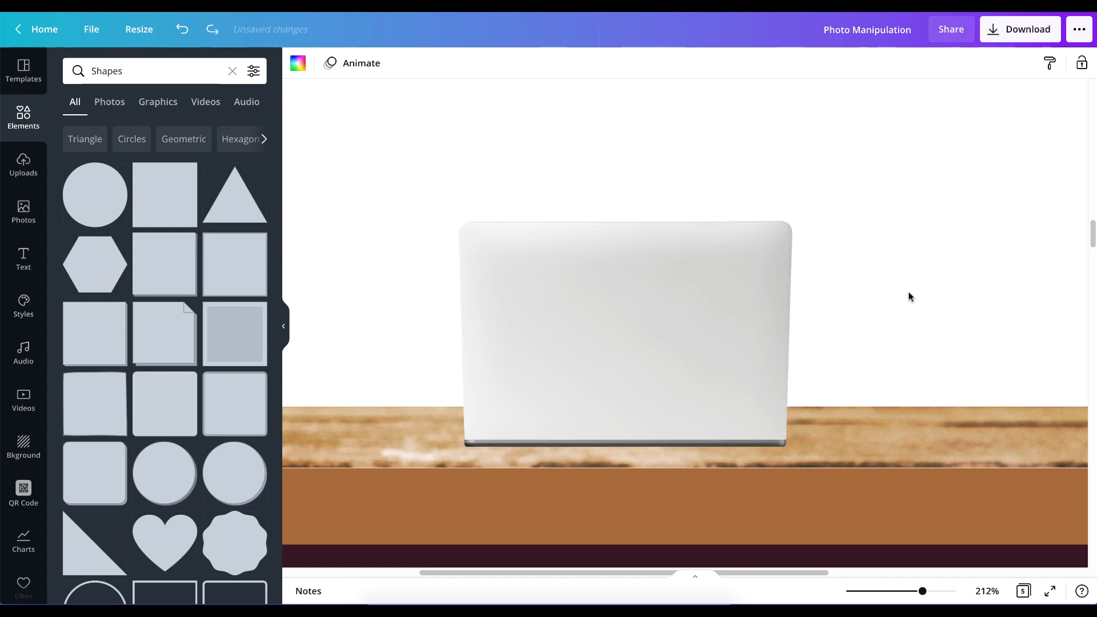
Step: View the library details of the photo used for the laptop's dark base strip
{"action": "left_click", "coordinate": [647, 443]}
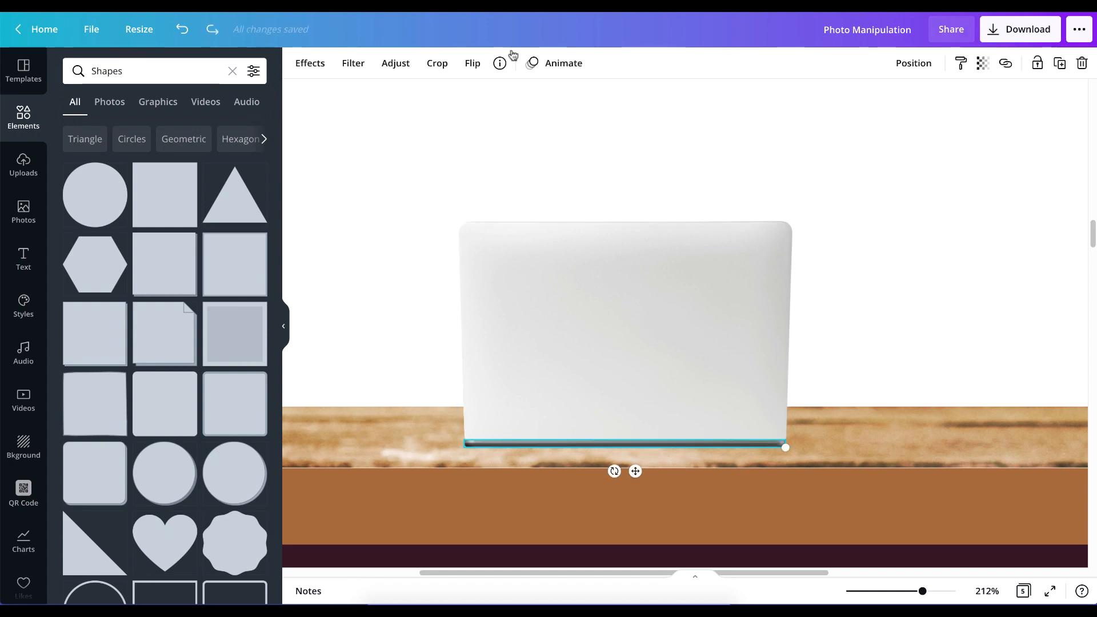
{"action": "left_click", "coordinate": [499, 63]}
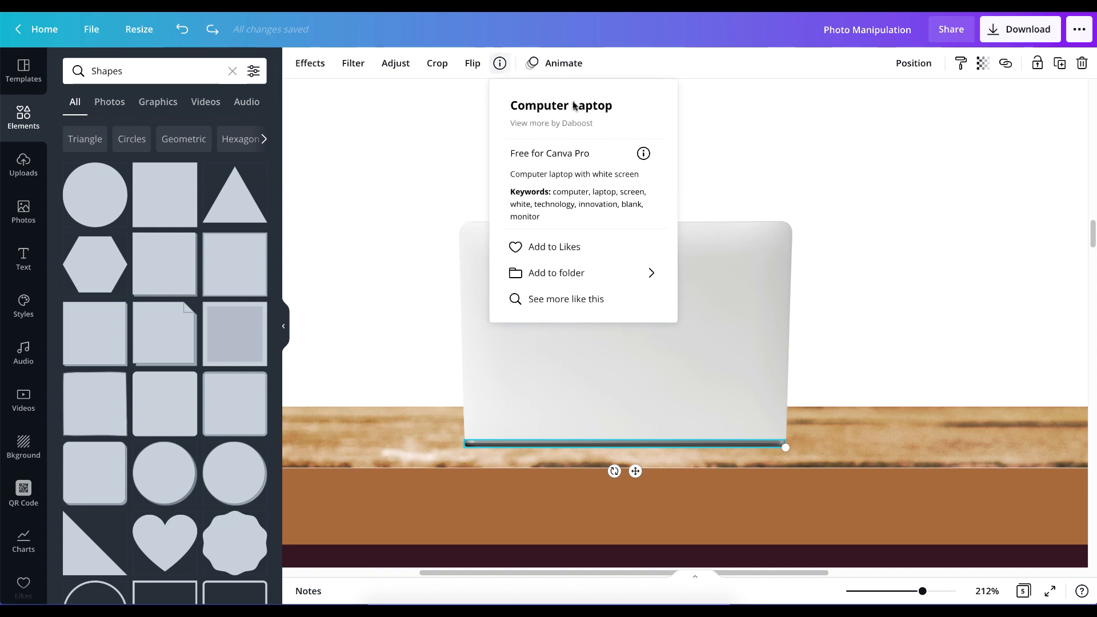
{"action": "left_click", "coordinate": [699, 341]}
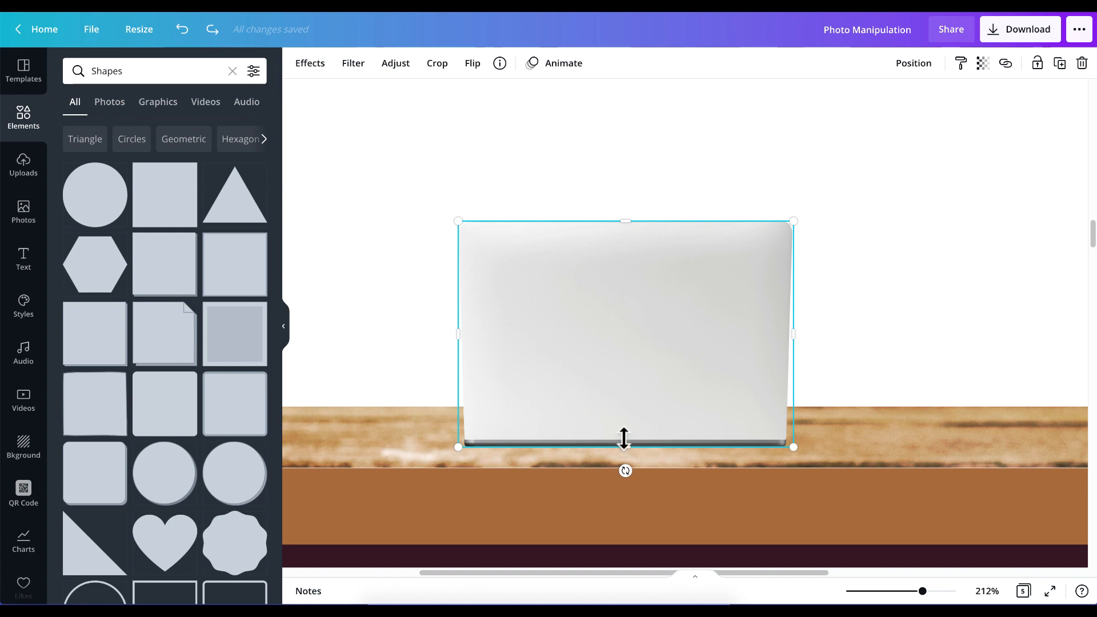
{"action": "left_click", "coordinate": [935, 308]}
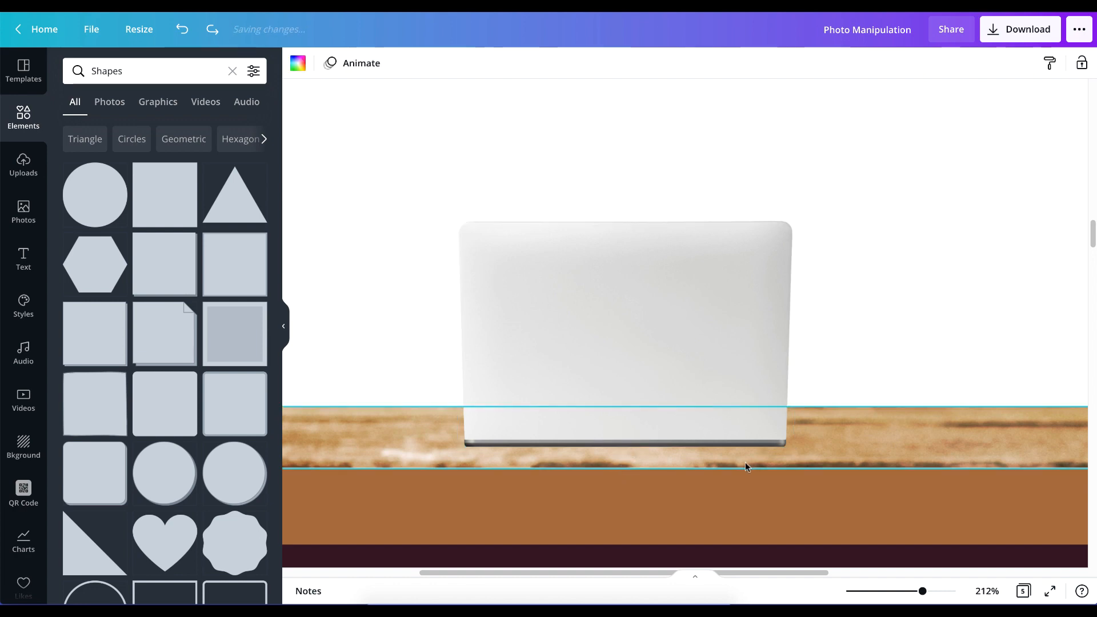
Step: Uncrop the laptop base photo upward to about 232 × 123, and crop it back to a strip about 7 high
{"action": "left_click", "coordinate": [732, 441]}
{"action": "left_click_drag", "start_coordinate": [681, 439], "coordinate": [679, 277]}
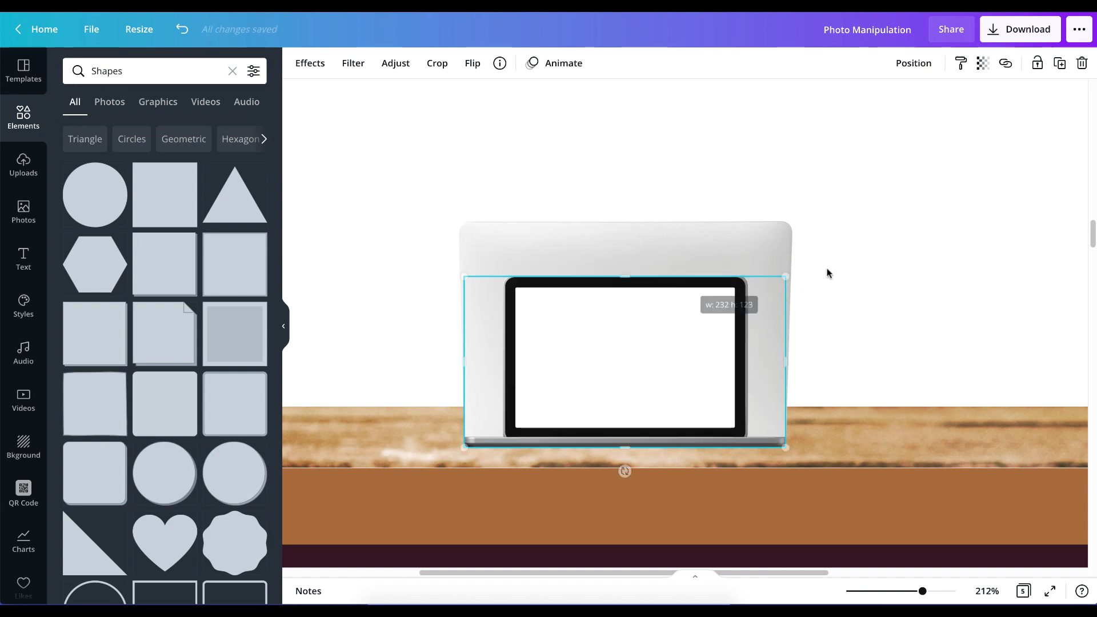
{"action": "left_click", "coordinate": [803, 324]}
{"action": "left_click", "coordinate": [637, 334]}
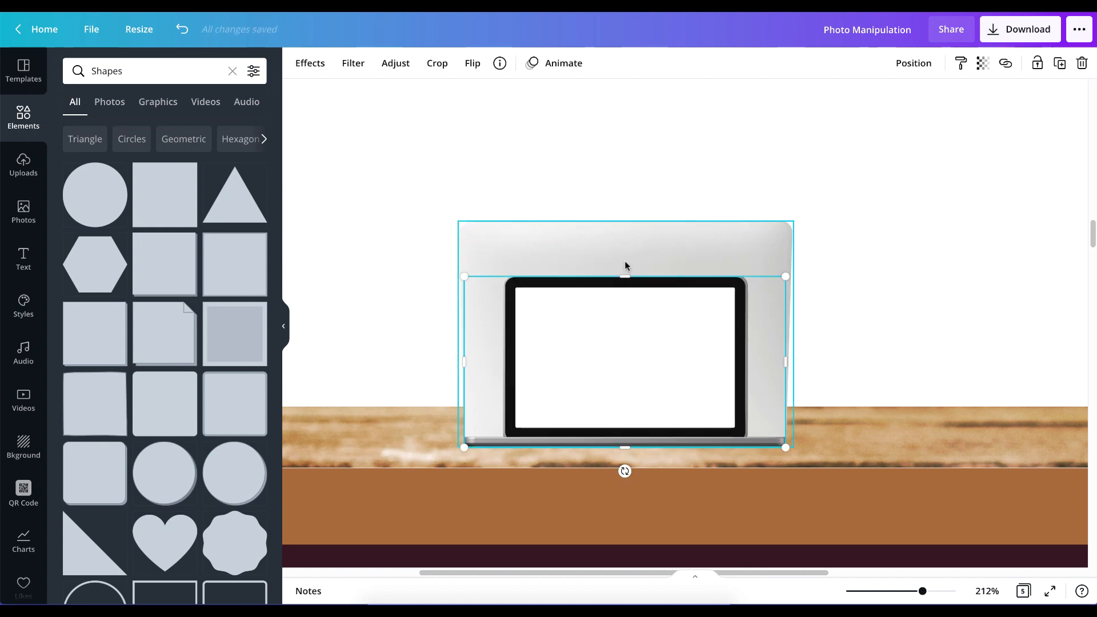
{"action": "left_click_drag", "start_coordinate": [625, 277], "coordinate": [640, 456]}
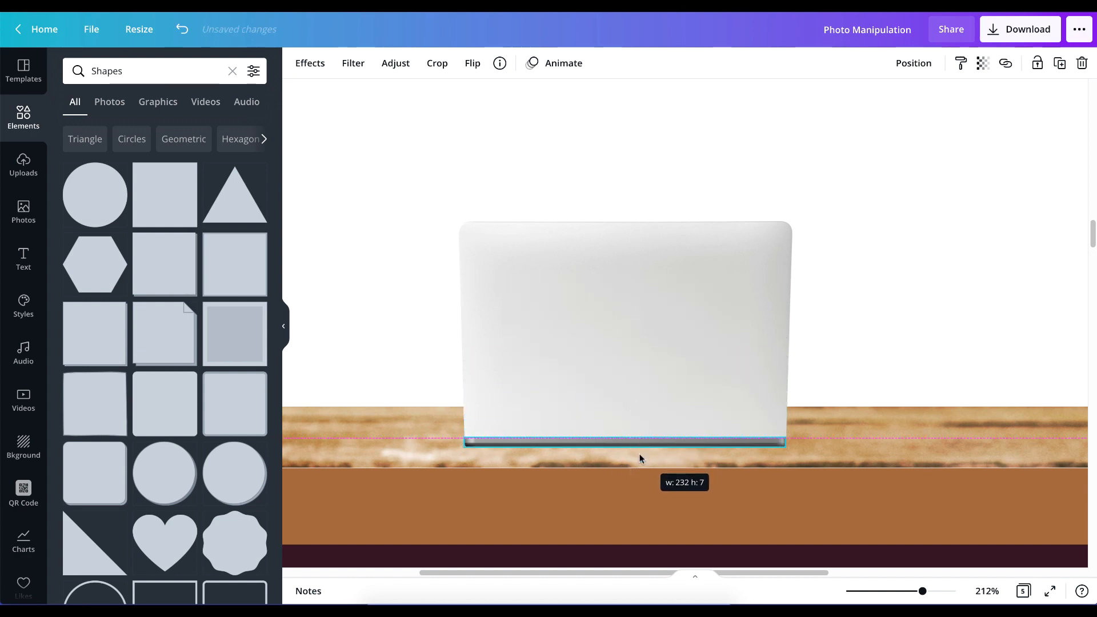
{"action": "left_click", "coordinate": [931, 294]}
Step: Crop the upper edge of the laptop base strip slightly further down to leave only its dark part
{"action": "left_click", "coordinate": [703, 444]}
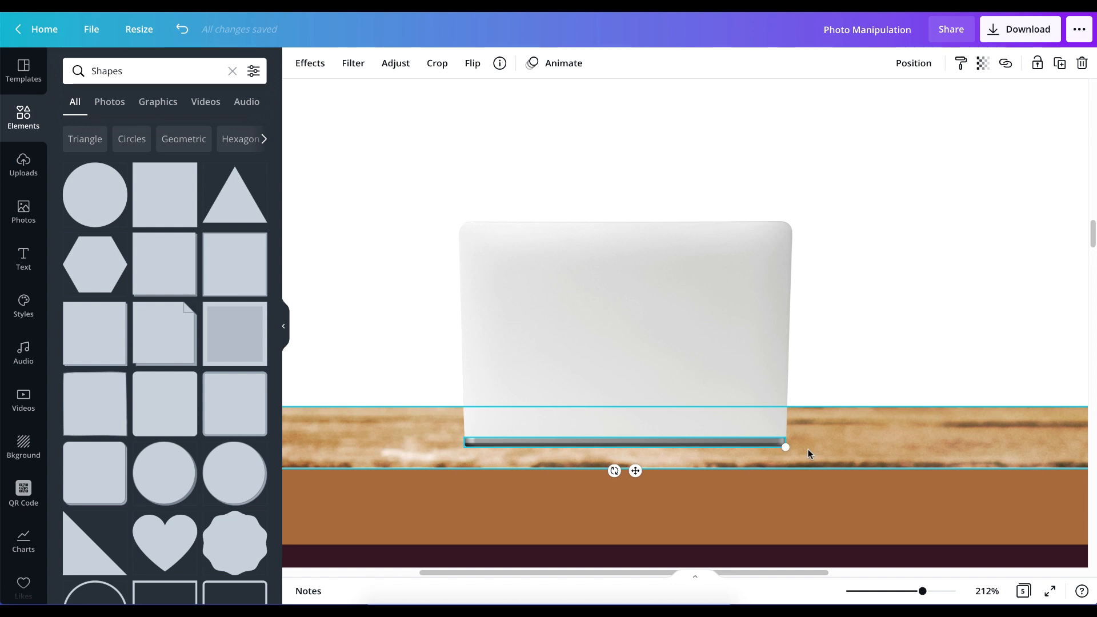
{"action": "scroll", "coordinate": [705, 441], "scroll_direction": "up", "scroll_amount": 5}
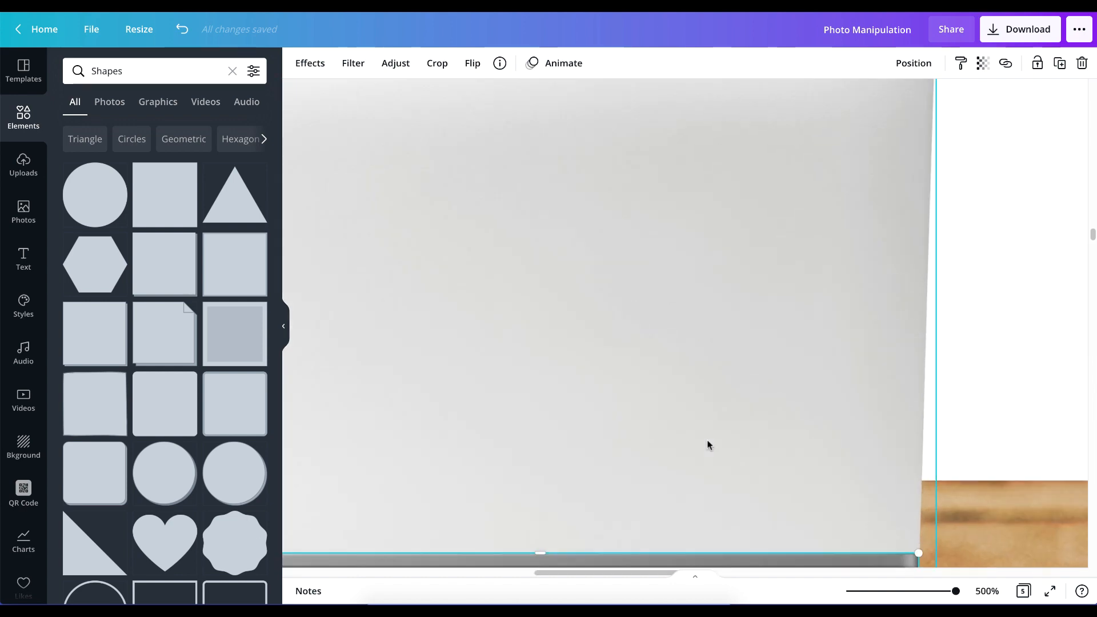
{"action": "scroll", "coordinate": [671, 457], "scroll_direction": "down", "scroll_amount": 4}
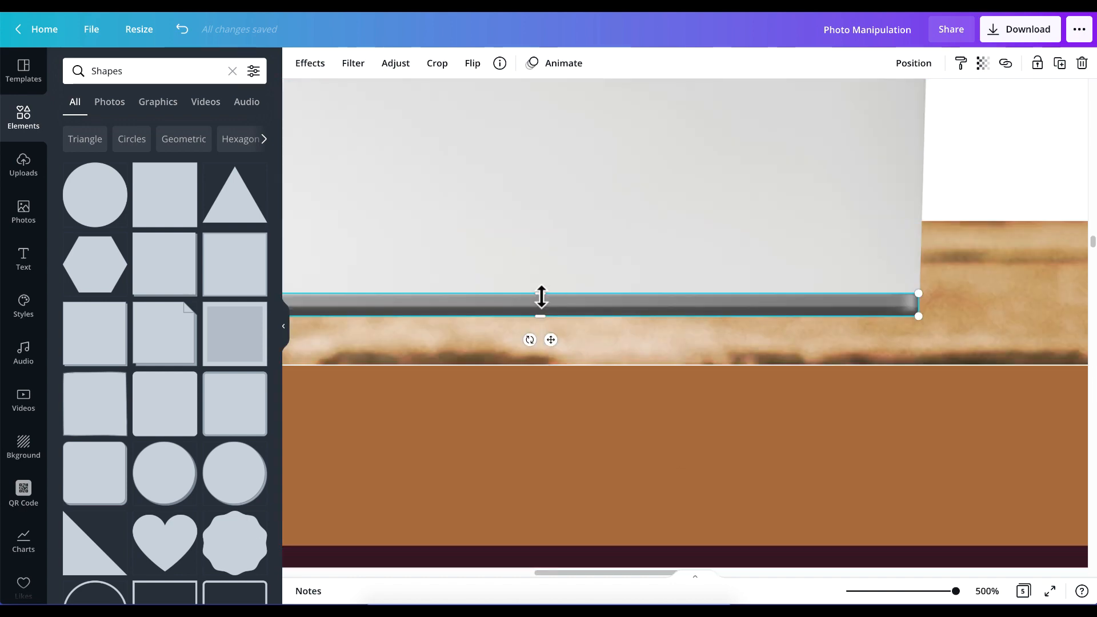
{"action": "left_click_drag", "start_coordinate": [541, 292], "coordinate": [541, 306]}
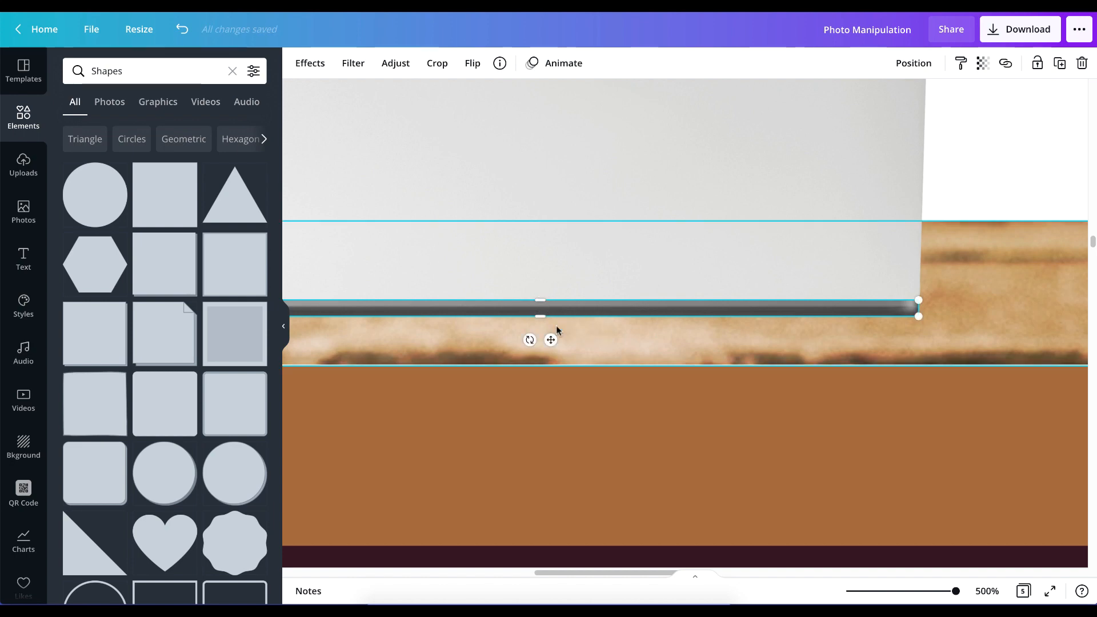
Step: Delete the laptop's base strip and the laptop lid photo from the desk
{"action": "left_click_drag", "start_coordinate": [956, 591], "coordinate": [863, 591]}
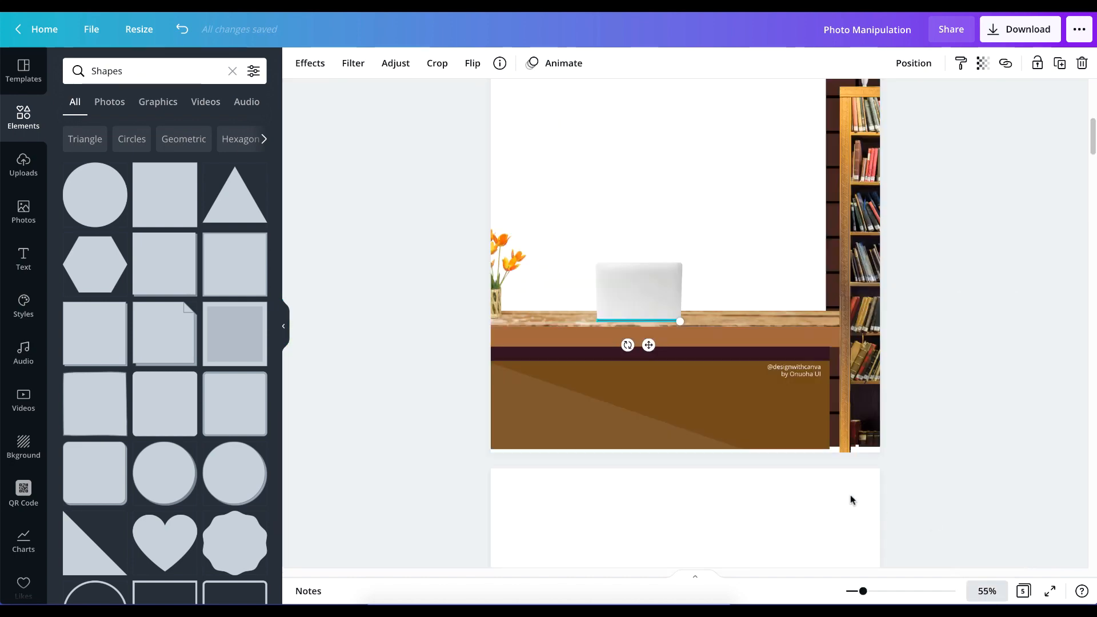
{"action": "scroll", "coordinate": [637, 311], "scroll_direction": "up", "scroll_amount": 8}
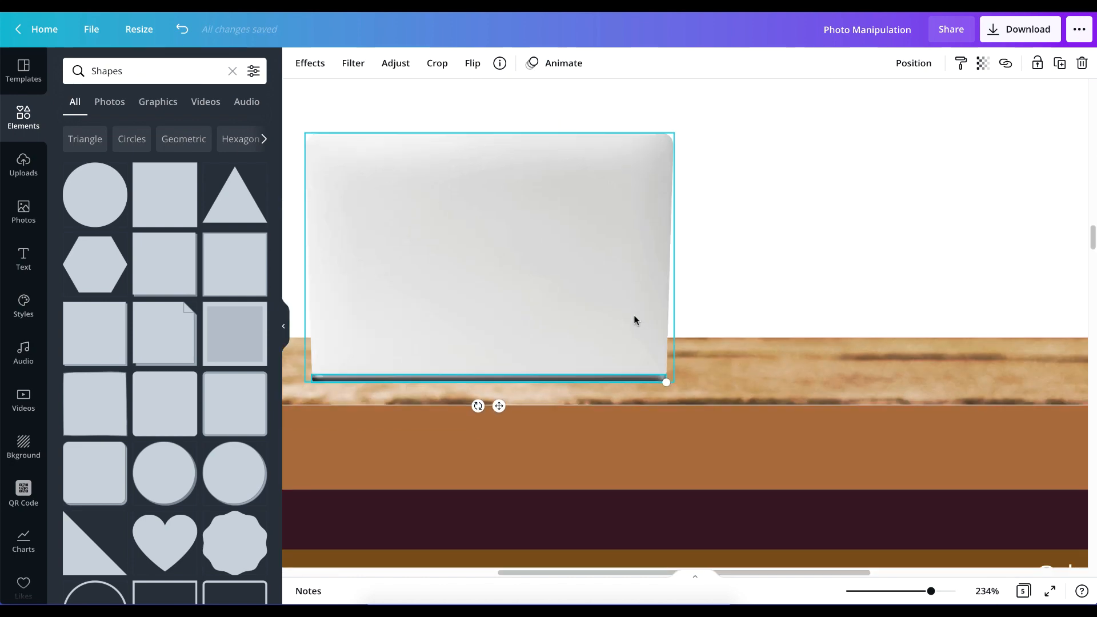
{"action": "scroll", "coordinate": [586, 372], "scroll_direction": "left", "scroll_amount": 2}
{"action": "left_click", "coordinate": [1018, 231]}
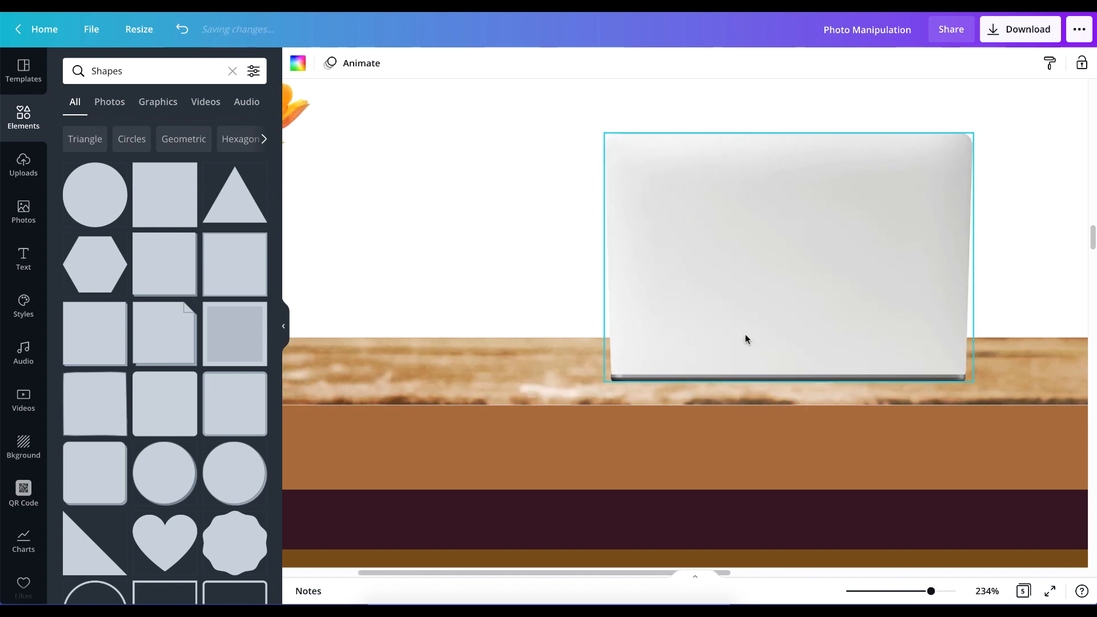
{"action": "left_click", "coordinate": [745, 376]}
{"action": "key", "text": "Delete"}
{"action": "left_click", "coordinate": [791, 279]}
{"action": "key", "text": "Delete"}
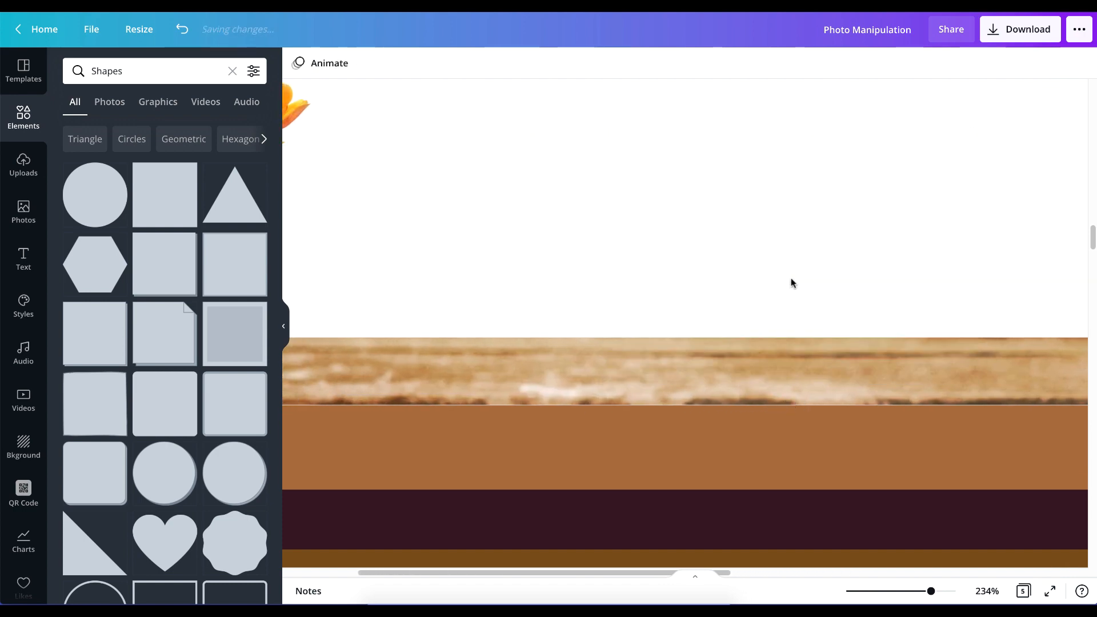
{"action": "left_click", "coordinate": [766, 291]}
Step: View the library details of the wooden tabletop photo along the desk
{"action": "scroll", "coordinate": [761, 305], "scroll_direction": "down", "scroll_amount": 4}
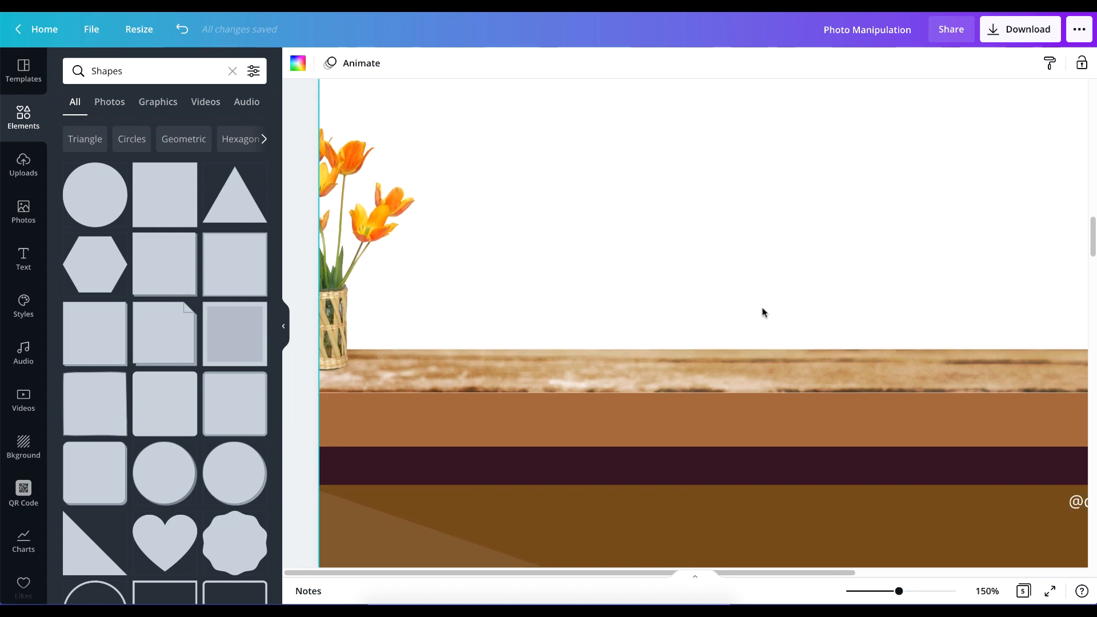
{"action": "scroll", "coordinate": [765, 317], "scroll_direction": "down", "scroll_amount": 3}
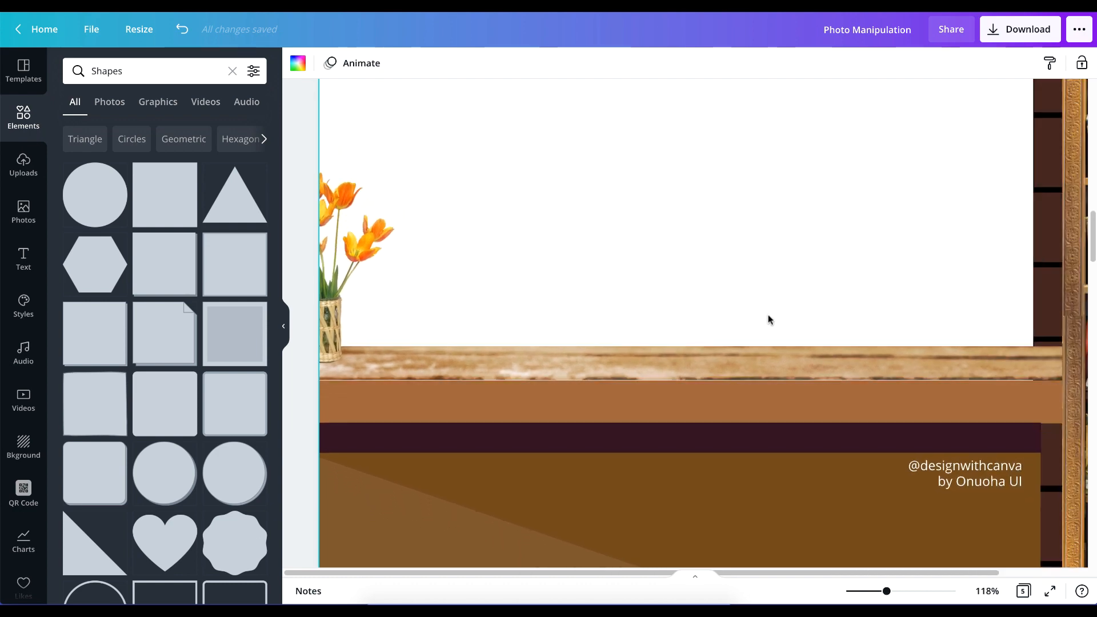
{"action": "left_click", "coordinate": [682, 356]}
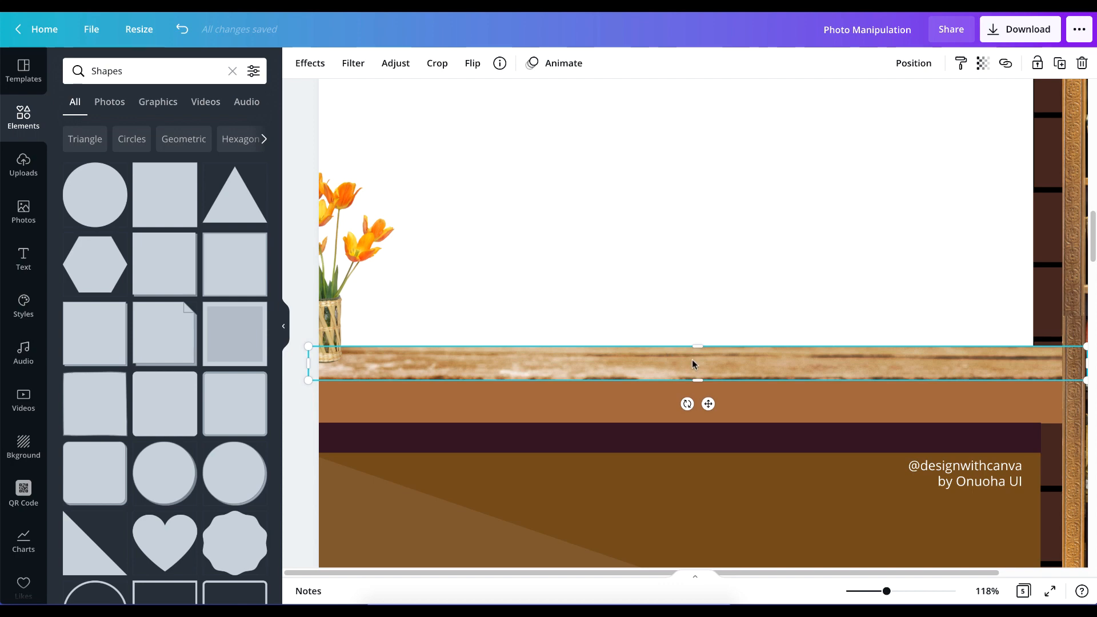
{"action": "left_click", "coordinate": [712, 285]}
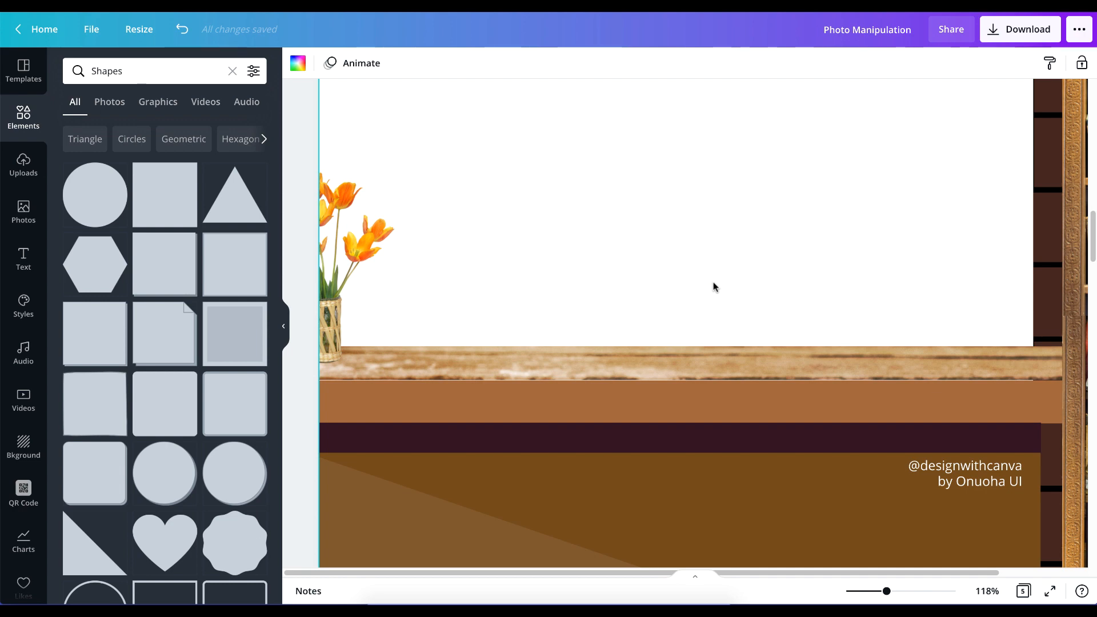
{"action": "left_click", "coordinate": [686, 351]}
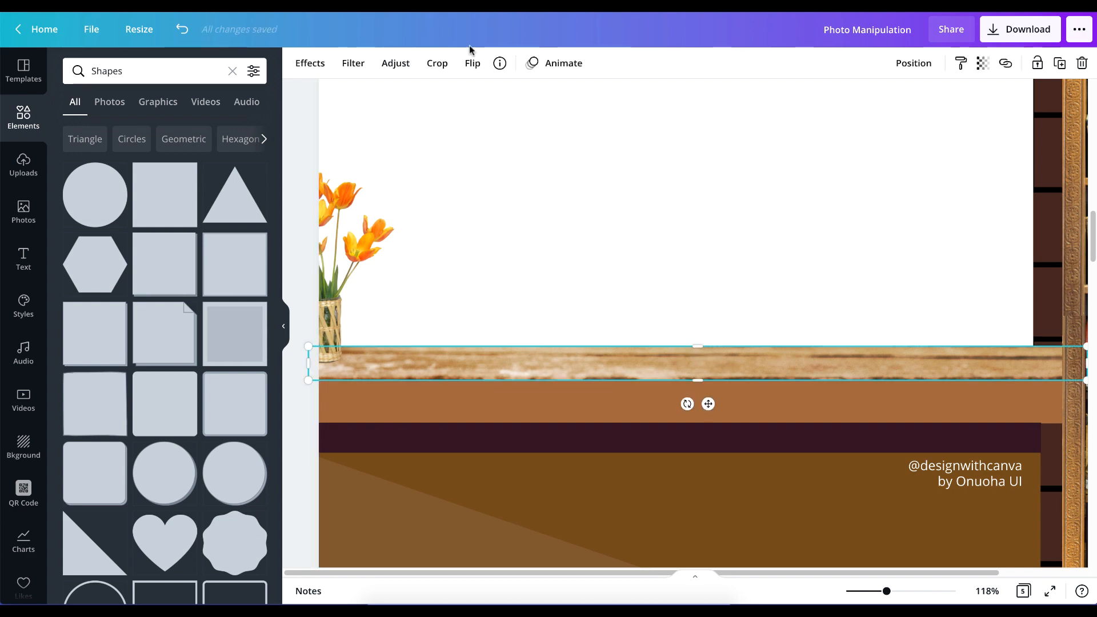
{"action": "left_click", "coordinate": [500, 64]}
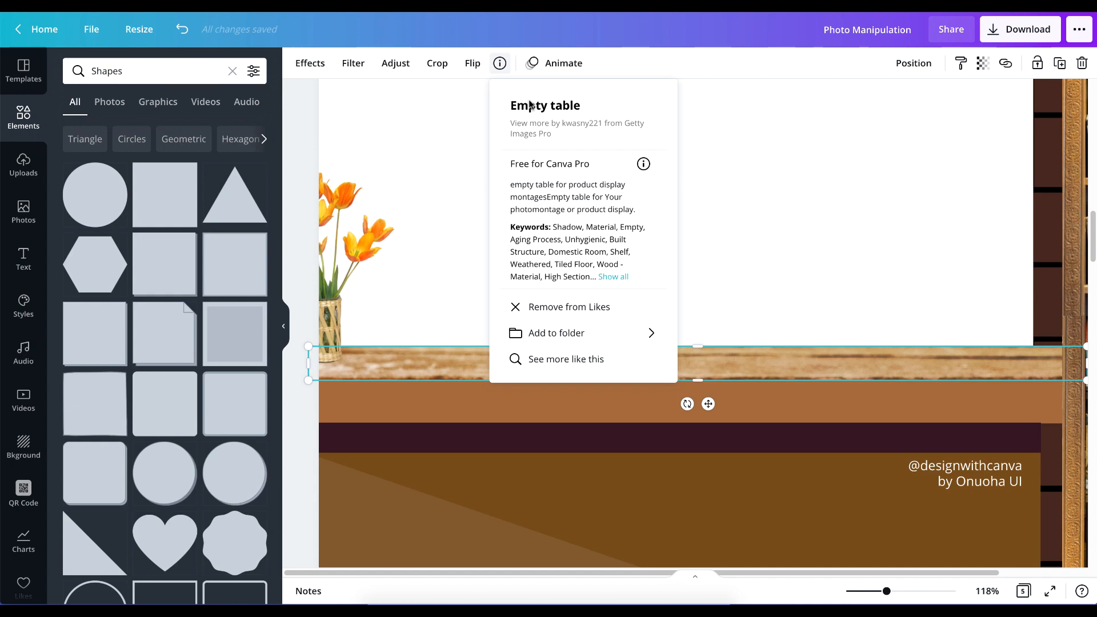
{"action": "left_click", "coordinate": [765, 250]}
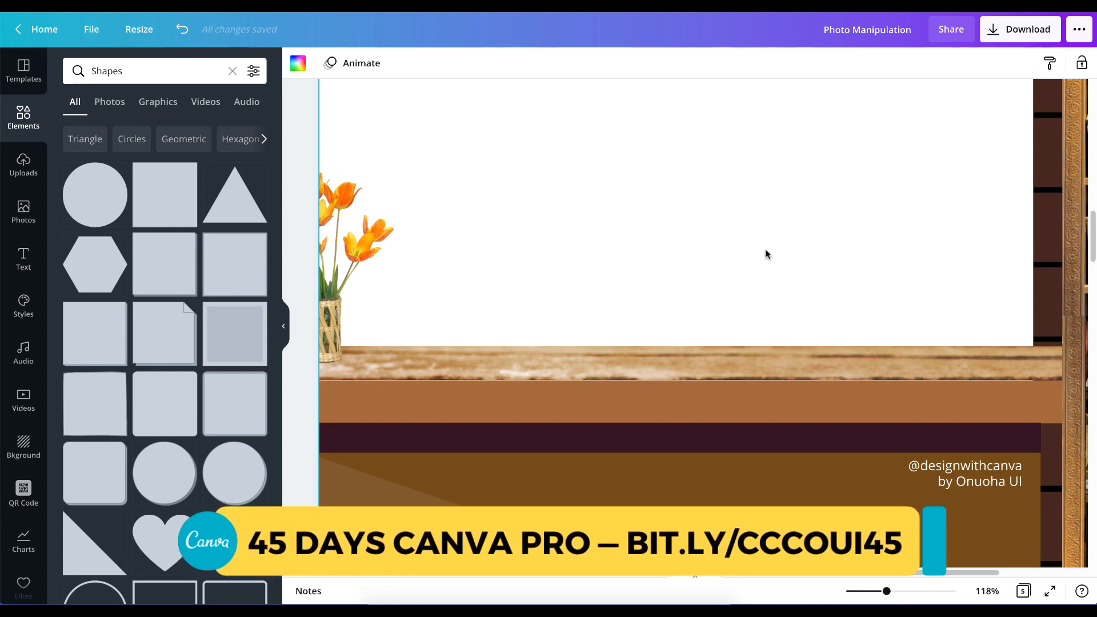
Step: Crop the upper edge of the wooden tabletop photo down to make it thinner, and delete the photo
{"action": "left_click", "coordinate": [670, 365]}
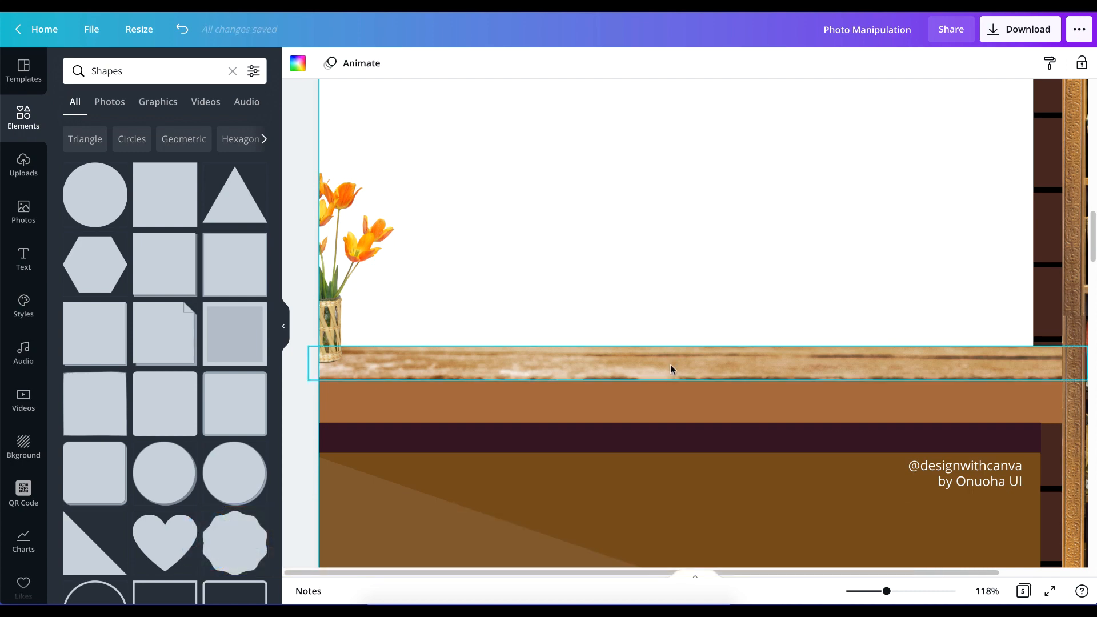
{"action": "mouse_move", "coordinate": [703, 353]}
{"action": "left_mouse_down"}
{"action": "mouse_move", "coordinate": [688, 97]}
{"action": "mouse_move", "coordinate": [690, 238]}
{"action": "mouse_move", "coordinate": [711, 108]}
{"action": "mouse_move", "coordinate": [725, 369]}
{"action": "mouse_move", "coordinate": [721, 344]}
{"action": "mouse_move", "coordinate": [718, 368]}
{"action": "mouse_move", "coordinate": [706, 346]}
{"action": "left_mouse_up"}
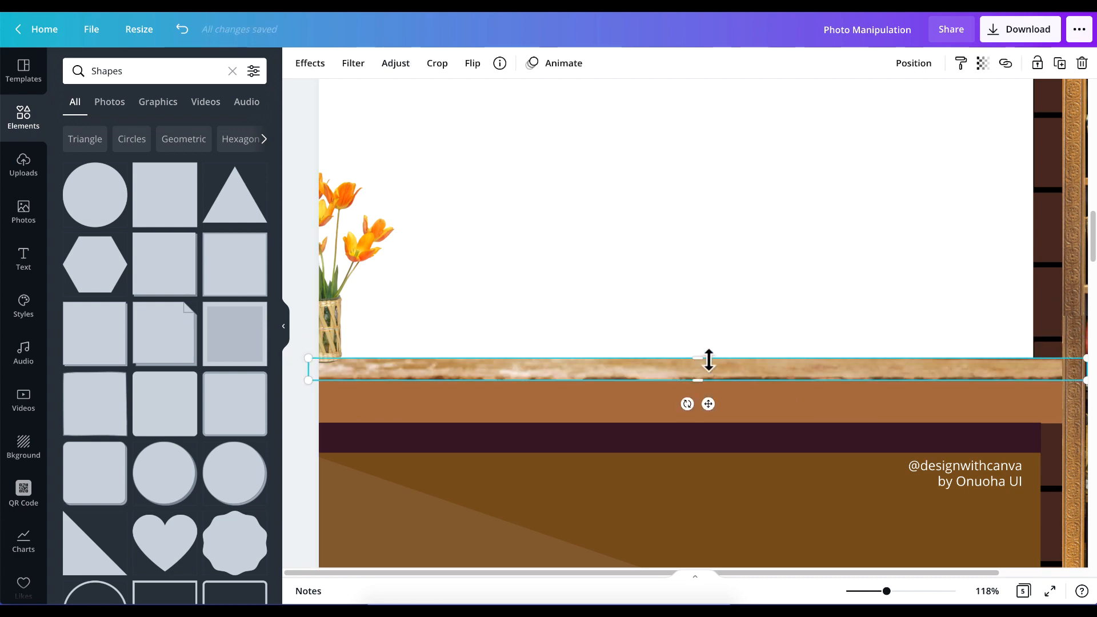
{"action": "mouse_move", "coordinate": [698, 380]}
{"action": "left_mouse_down"}
{"action": "mouse_move", "coordinate": [708, 512]}
{"action": "mouse_move", "coordinate": [701, 380]}
{"action": "left_mouse_up"}
{"action": "left_click", "coordinate": [699, 246]}
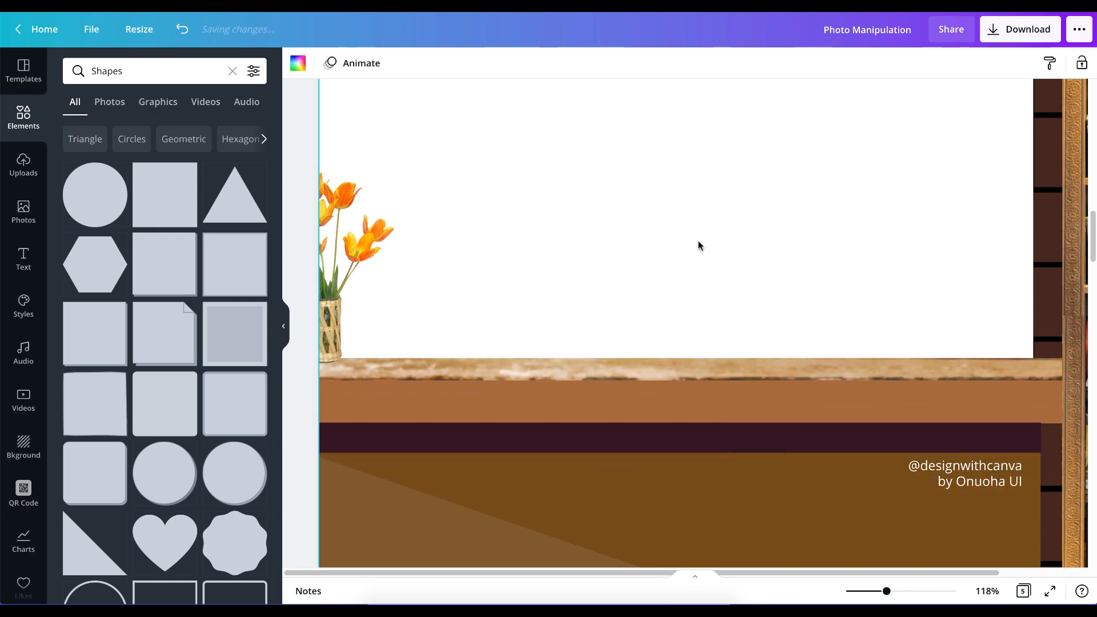
{"action": "left_click", "coordinate": [712, 363]}
{"action": "key", "text": "Delete"}
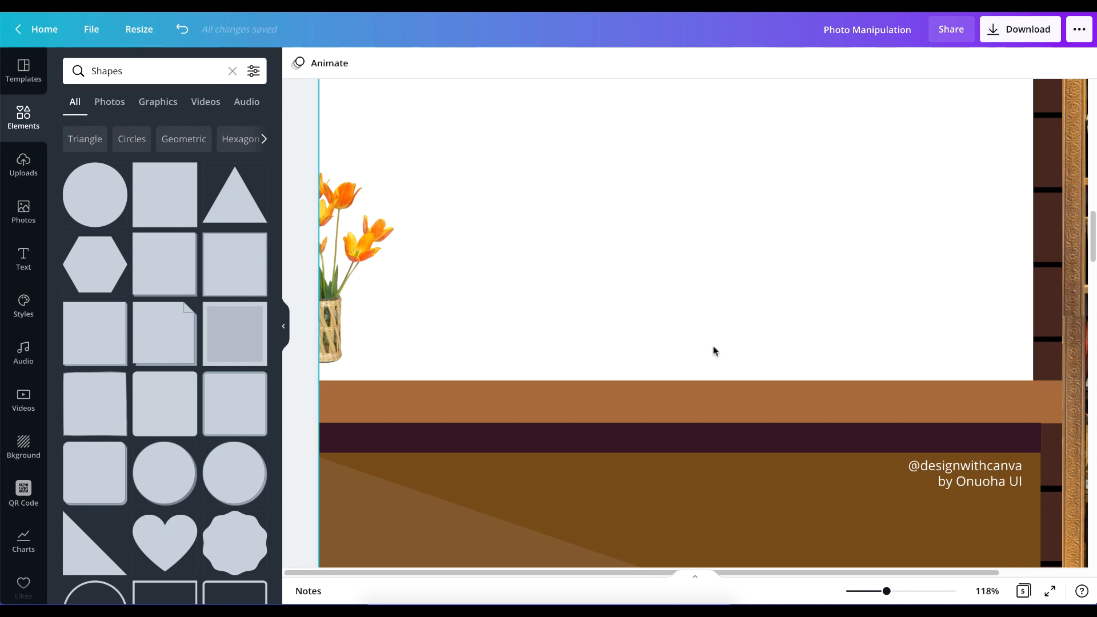
Step: Undo the deletion of the wooden tabletop photo along the desk
{"action": "scroll", "coordinate": [657, 332], "scroll_direction": "down", "scroll_amount": 3, "text": "ctrl"}
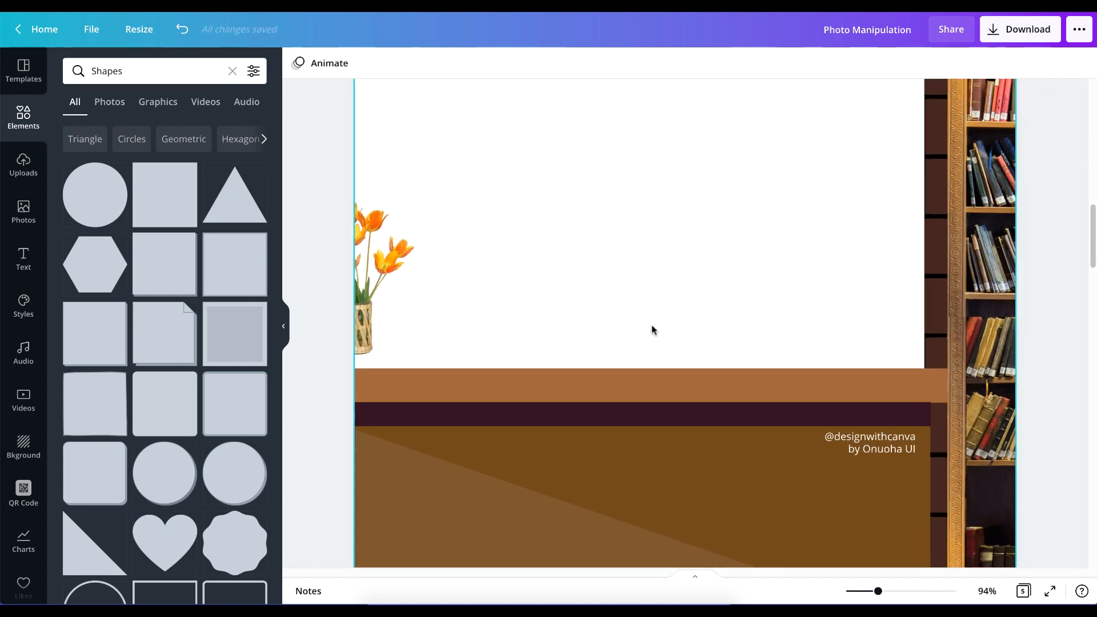
{"action": "scroll", "coordinate": [652, 330], "scroll_direction": "down", "scroll_amount": 1}
{"action": "scroll", "coordinate": [652, 329], "scroll_direction": "down", "scroll_amount": 1}
{"action": "left_click", "coordinate": [499, 305]}
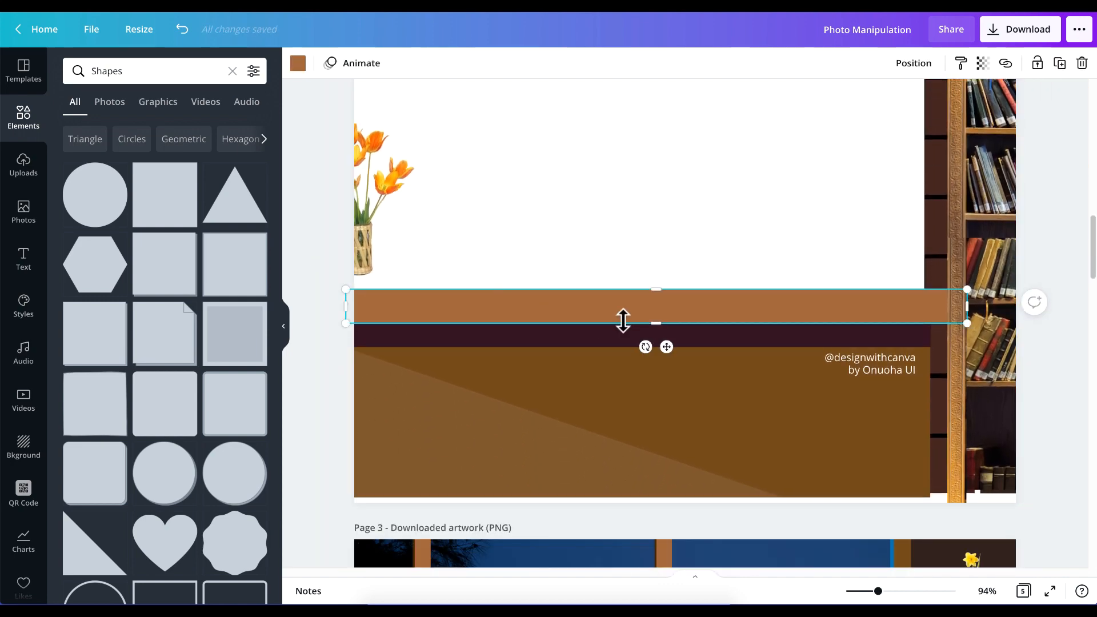
{"action": "mouse_move", "coordinate": [591, 302]}
{"action": "left_mouse_down"}
{"action": "mouse_move", "coordinate": [583, 157]}
{"action": "mouse_move", "coordinate": [594, 333]}
{"action": "mouse_move", "coordinate": [591, 315]}
{"action": "left_mouse_up"}
{"action": "key", "text": "ctrl+z"}
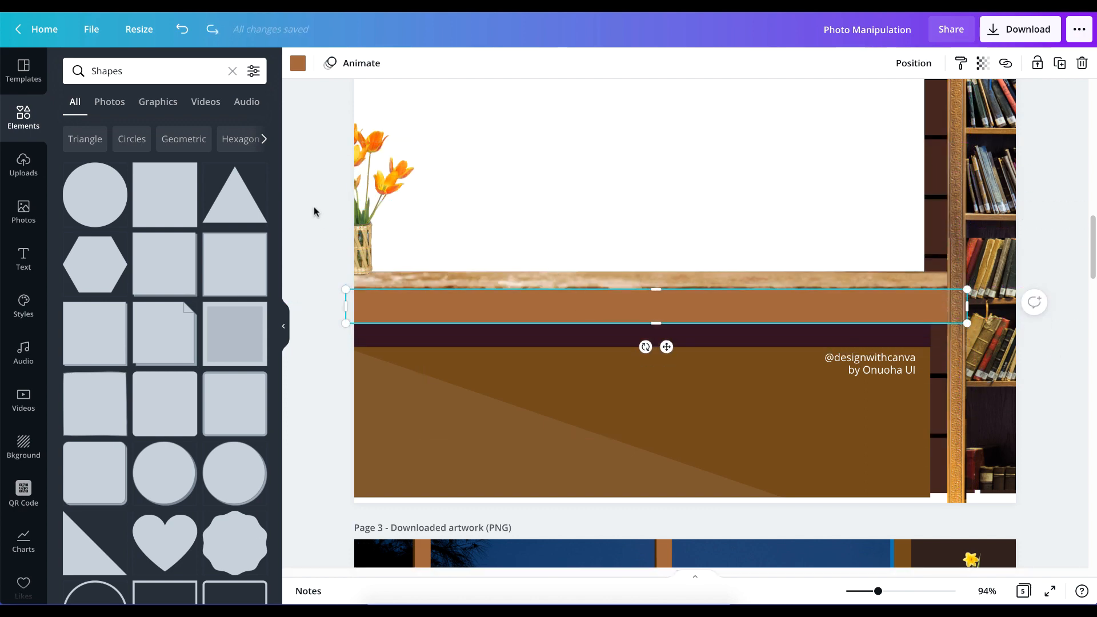
Step: View the library details of the tulip vase photo on the desk
{"action": "left_click", "coordinate": [463, 279]}
{"action": "left_click", "coordinate": [355, 205]}
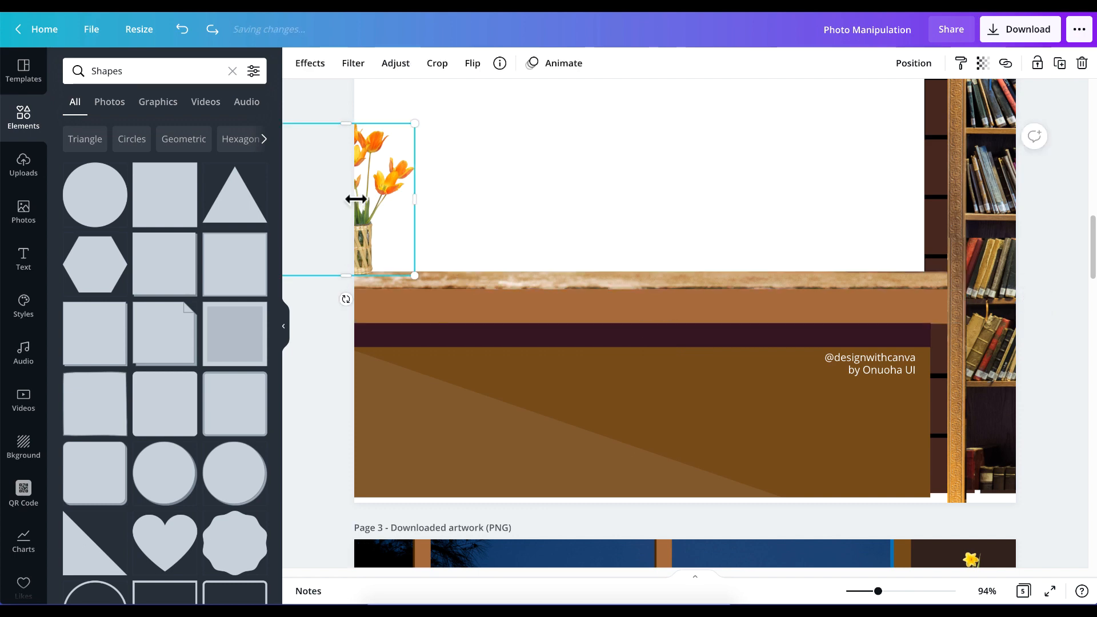
{"action": "left_click", "coordinate": [499, 64]}
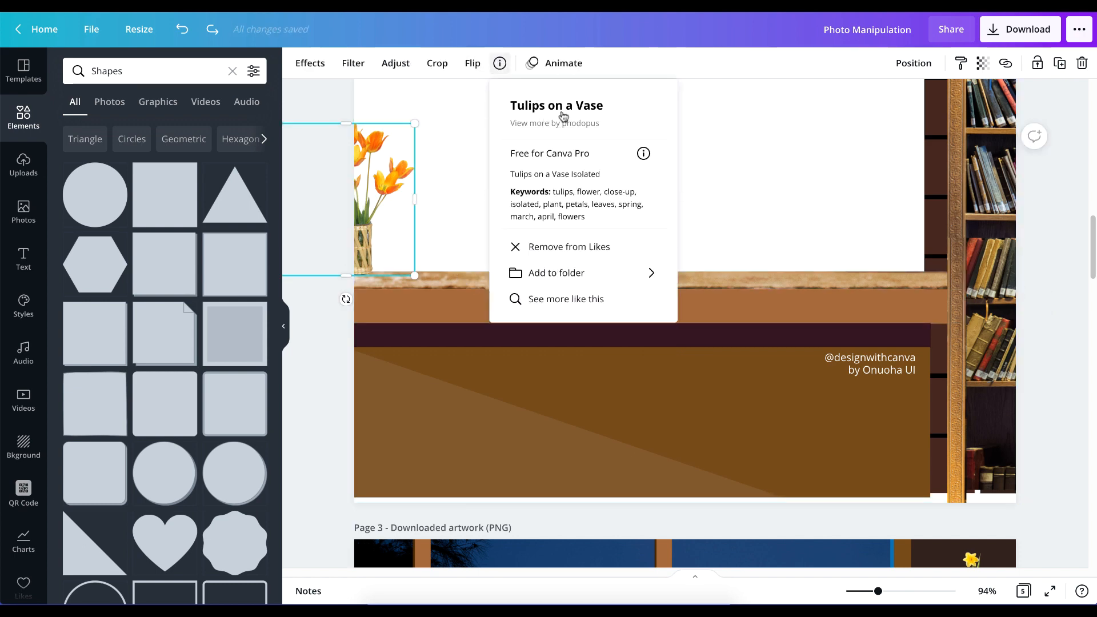
{"action": "left_click", "coordinate": [742, 181]}
Step: Delete the wooden tabletop photo, the tulip vase photo and the light brown desk strip from the artwork
{"action": "left_click", "coordinate": [375, 195]}
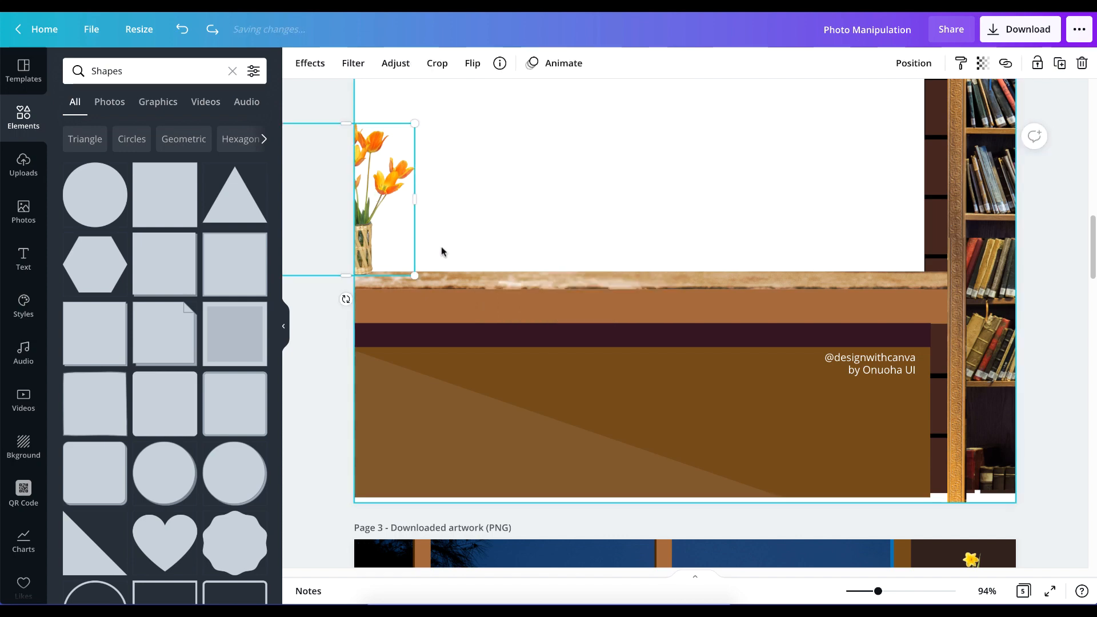
{"action": "left_click", "coordinate": [475, 282]}
{"action": "key", "text": "Delete"}
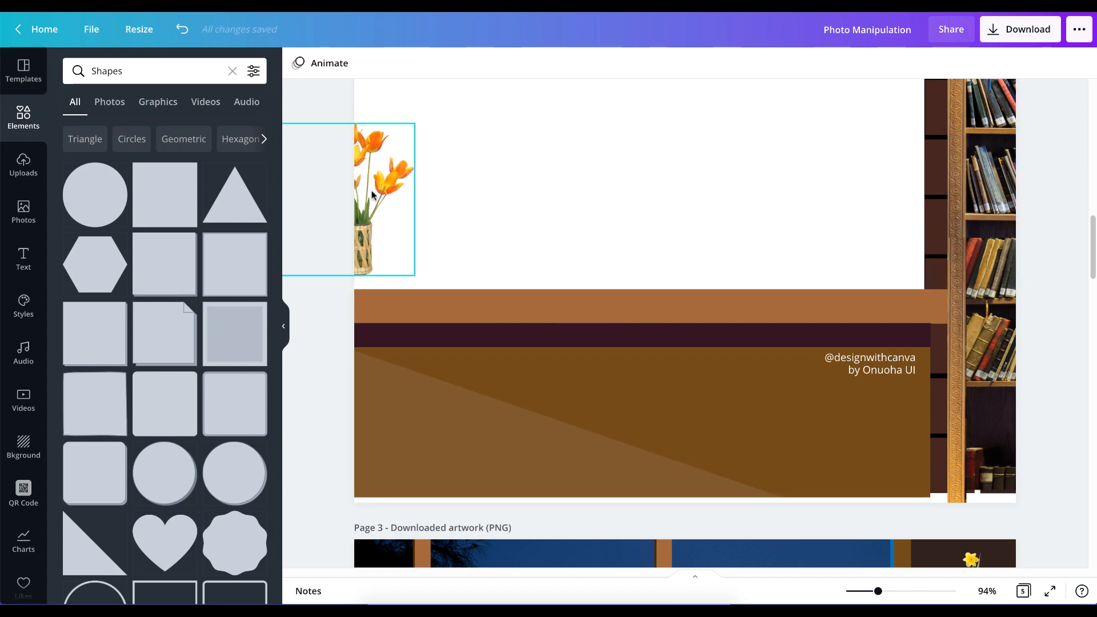
{"action": "left_click", "coordinate": [371, 196]}
{"action": "key", "text": "Delete"}
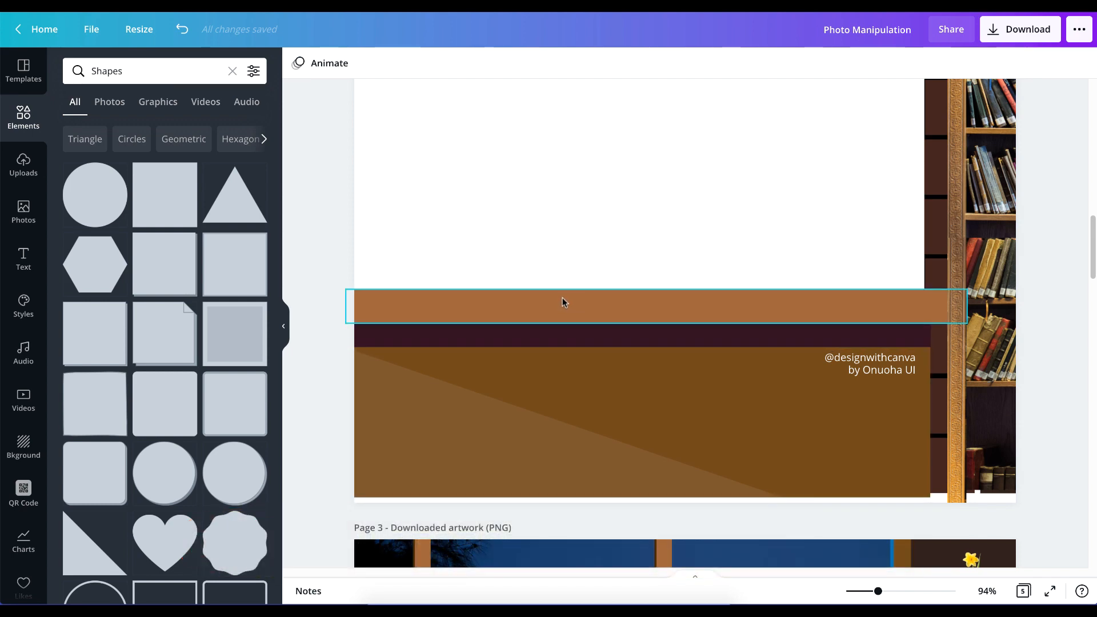
{"action": "left_click", "coordinate": [562, 302]}
{"action": "key", "text": "Delete"}
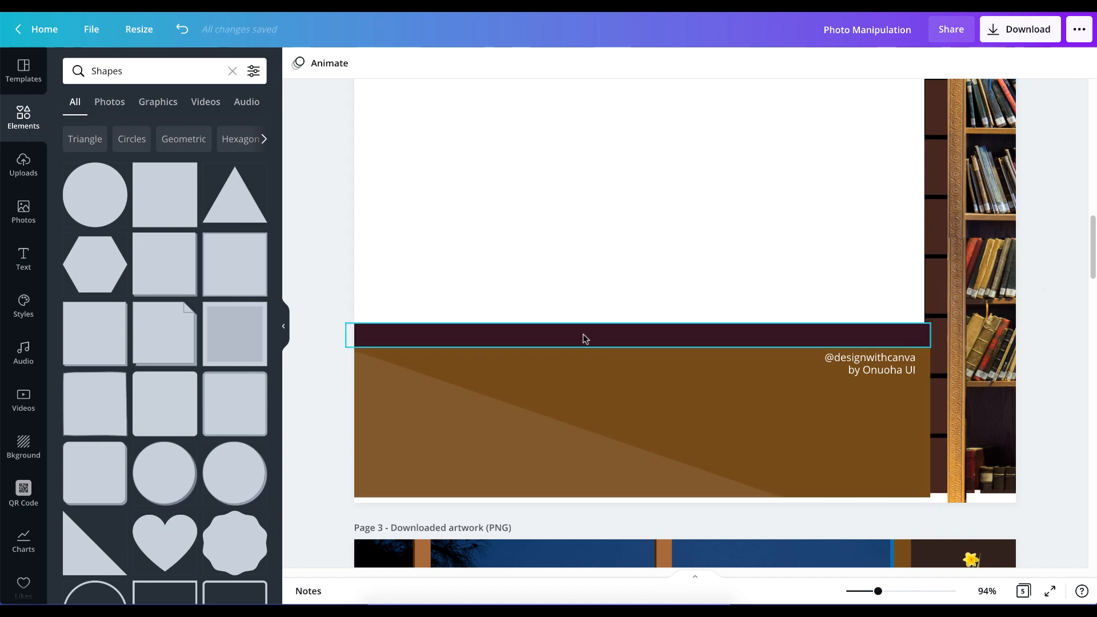
Step: View the colour choices for the dark strip above the brown desk front
{"action": "left_click", "coordinate": [584, 338]}
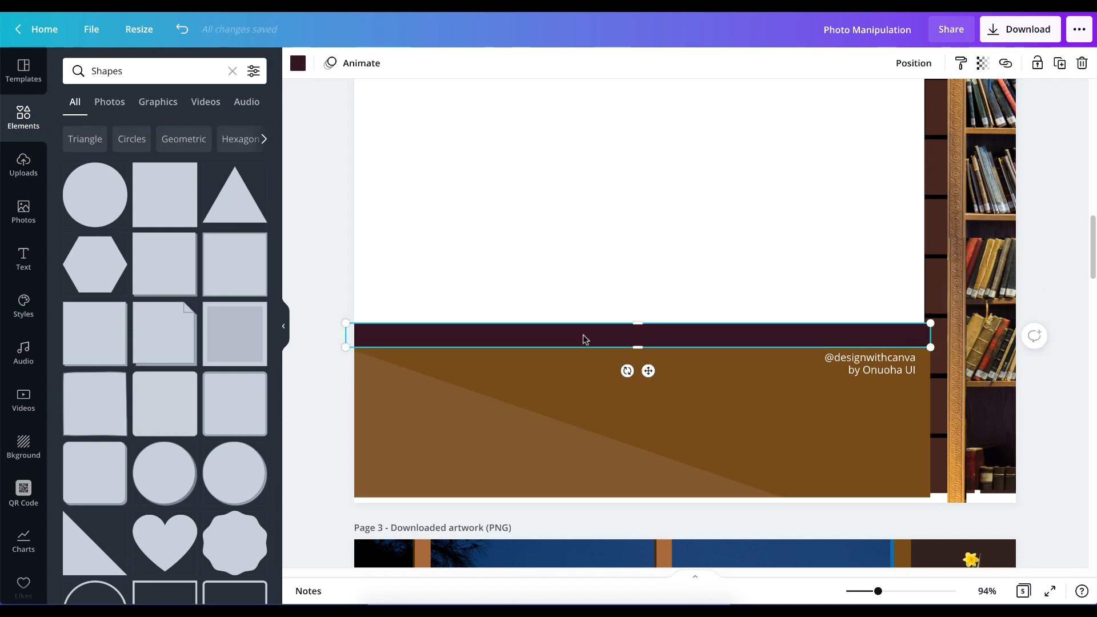
{"action": "left_click", "coordinate": [296, 62]}
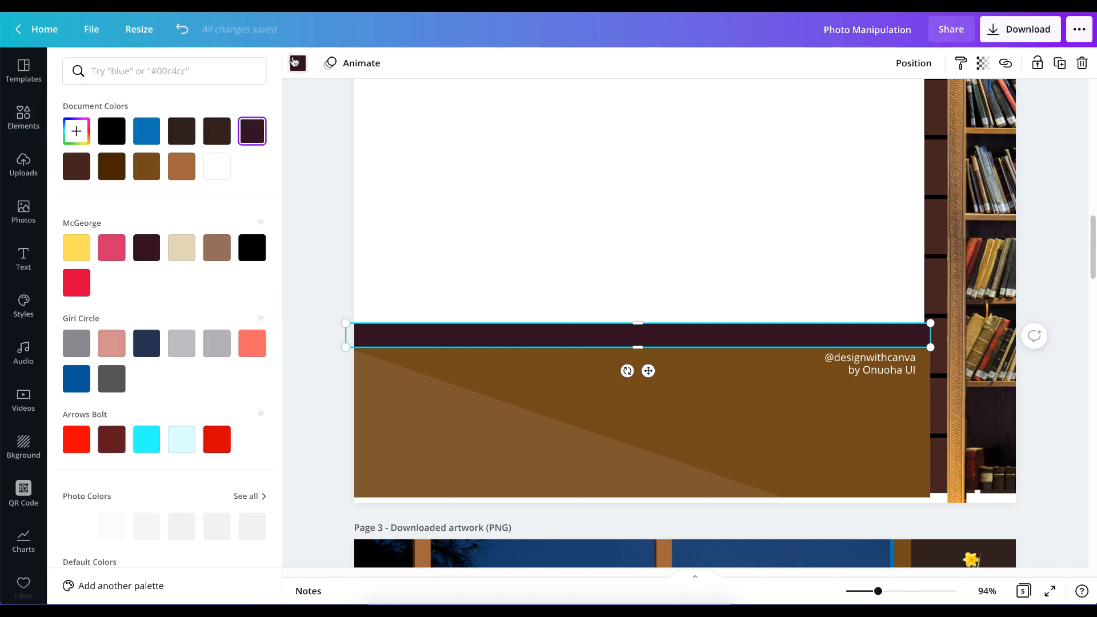
{"action": "left_click", "coordinate": [438, 192]}
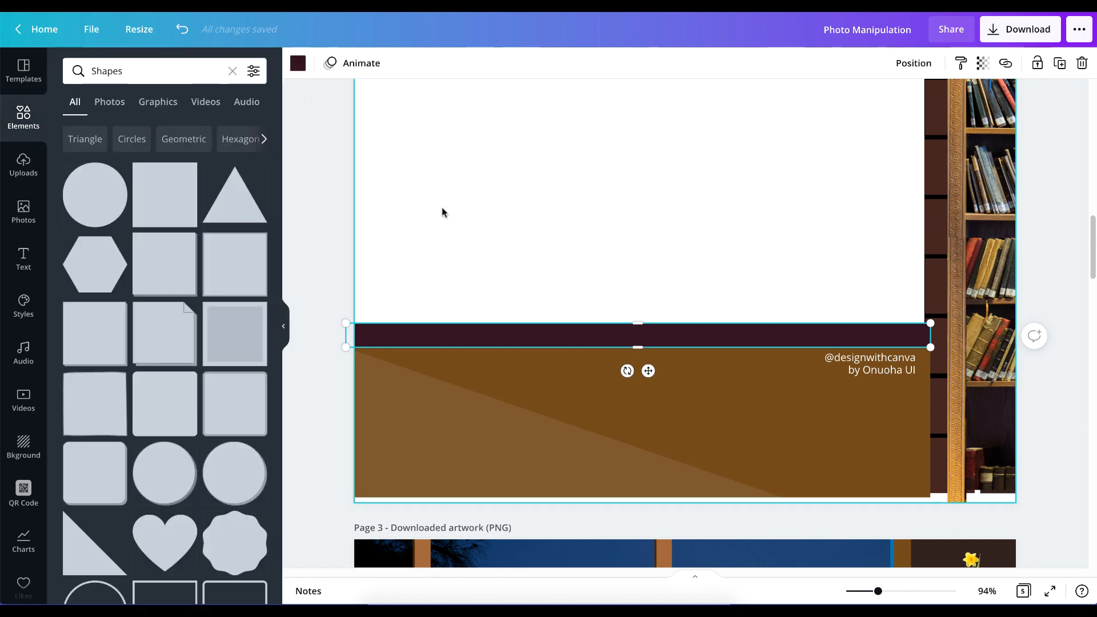
{"action": "left_click", "coordinate": [304, 240]}
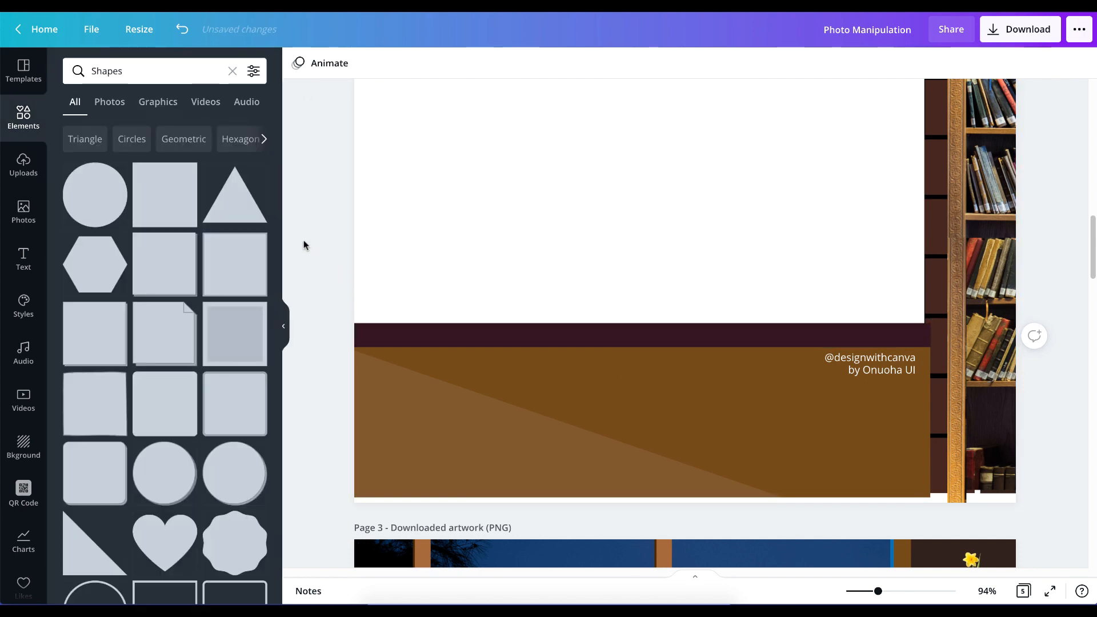
Step: Delete the dark strip above the brown desk front
{"action": "left_click", "coordinate": [457, 339]}
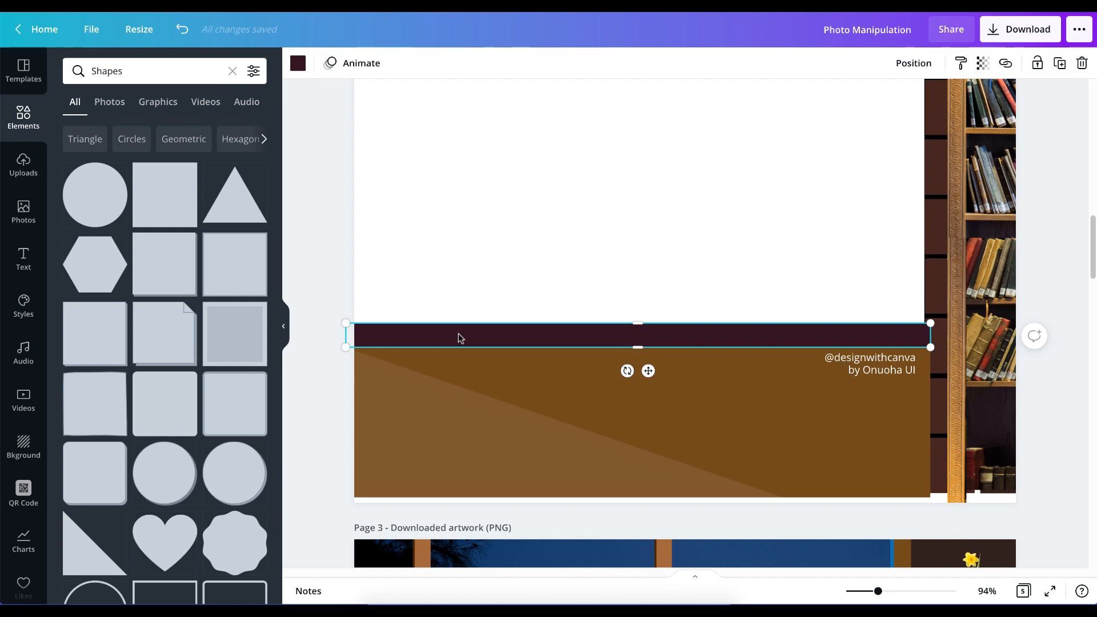
{"action": "left_click", "coordinate": [490, 292]}
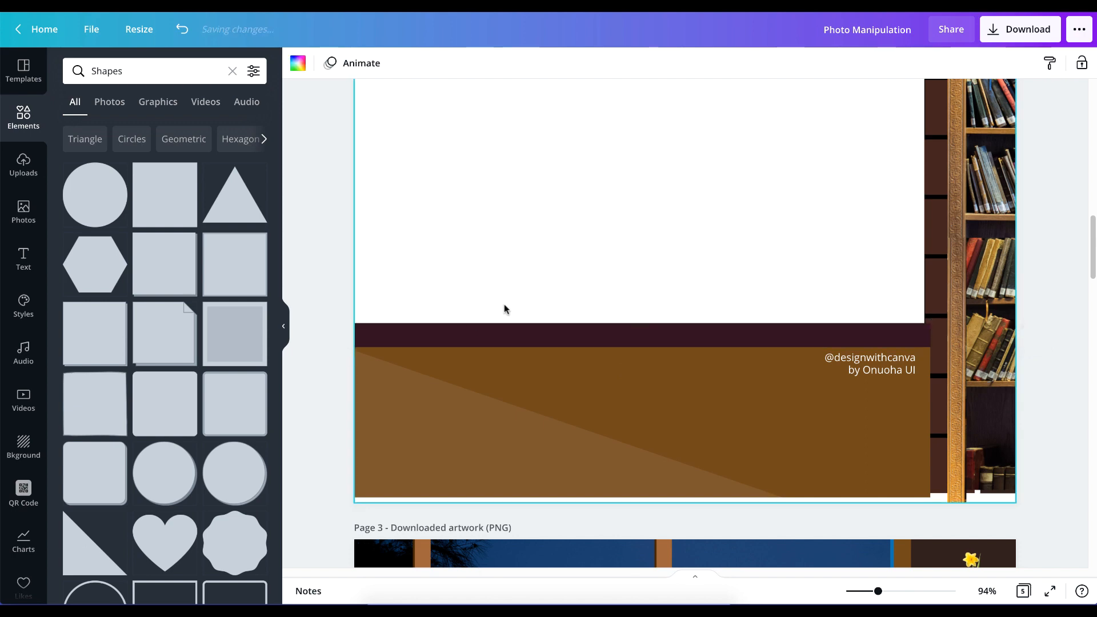
{"action": "left_click", "coordinate": [516, 337]}
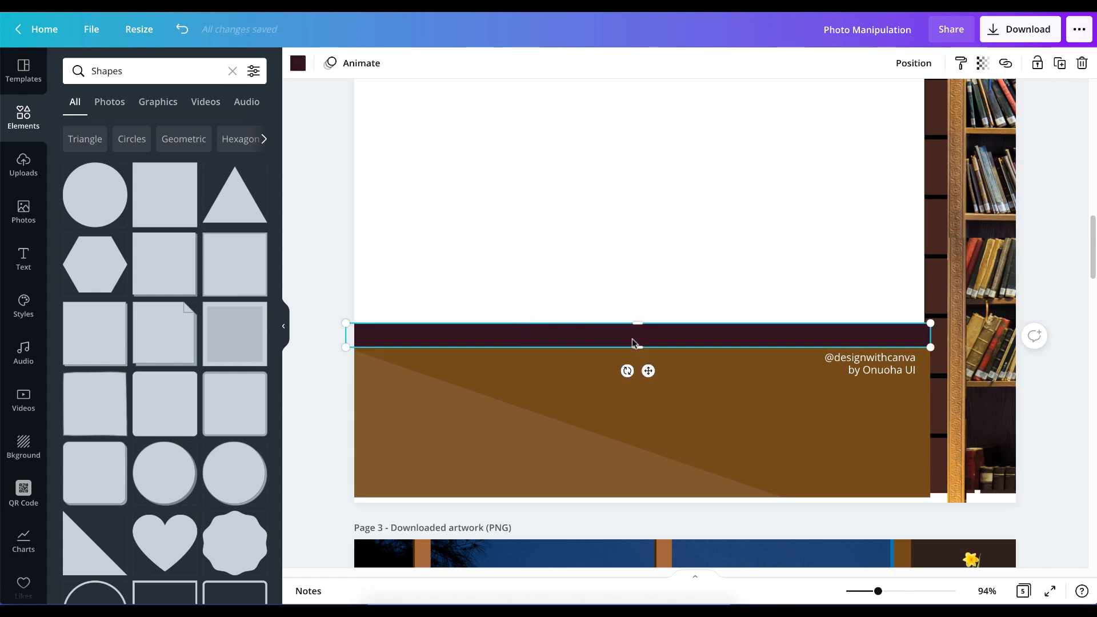
{"action": "key", "text": "Delete"}
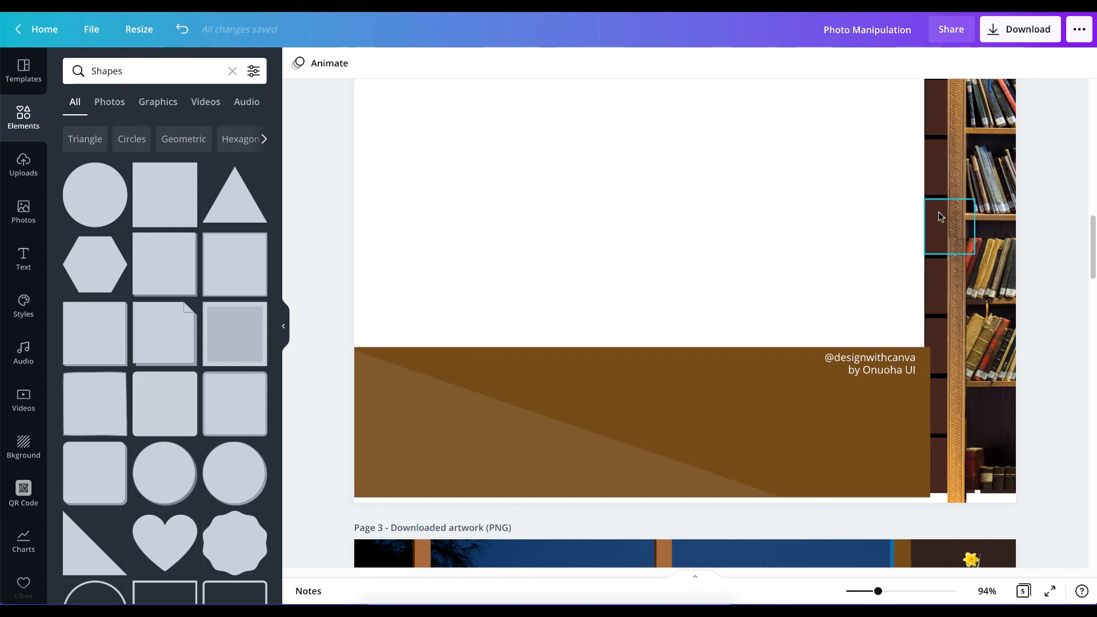
Step: Set the transparency of the slanted shape over the desk front to 100, and return it to 8
{"action": "left_click", "coordinate": [451, 442]}
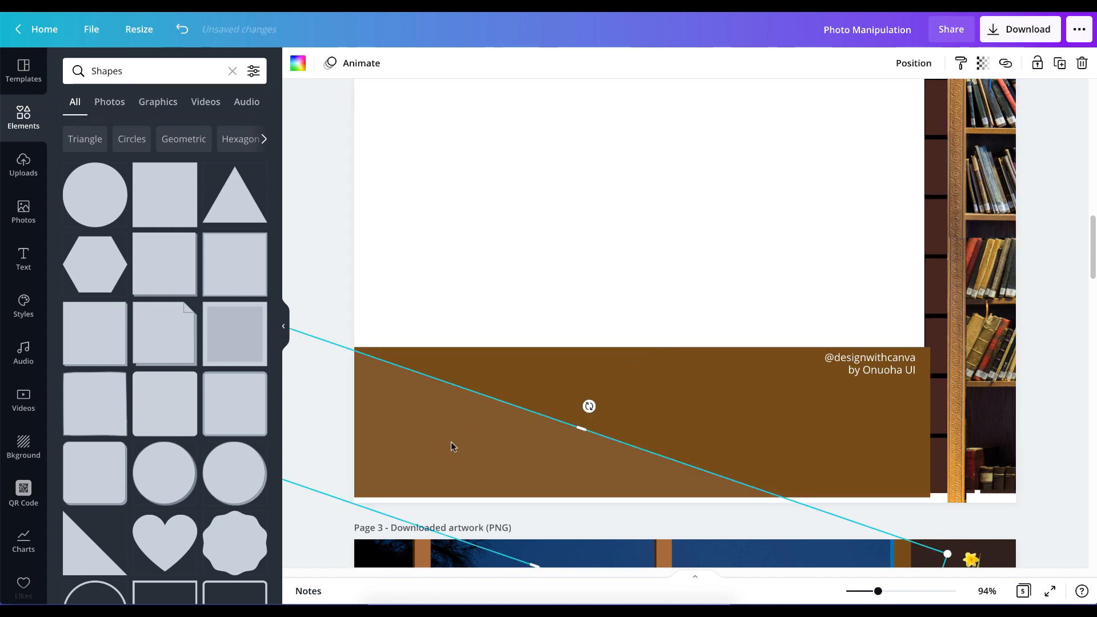
{"action": "left_click", "coordinate": [983, 62]}
{"action": "left_click", "coordinate": [963, 102]}
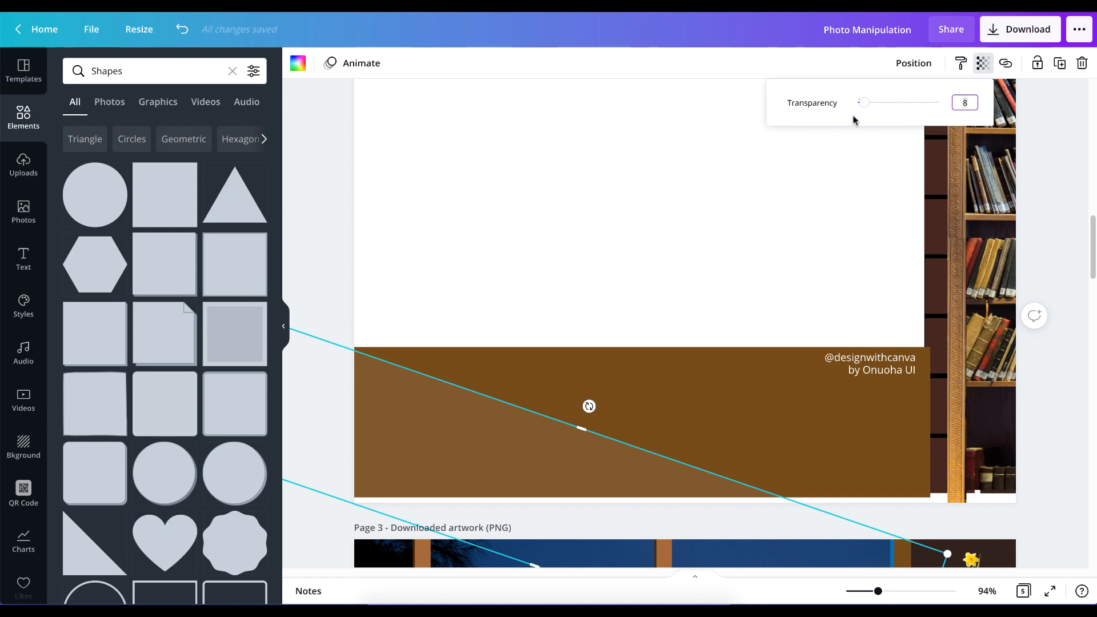
{"action": "left_click_drag", "start_coordinate": [864, 103], "coordinate": [1024, 108]}
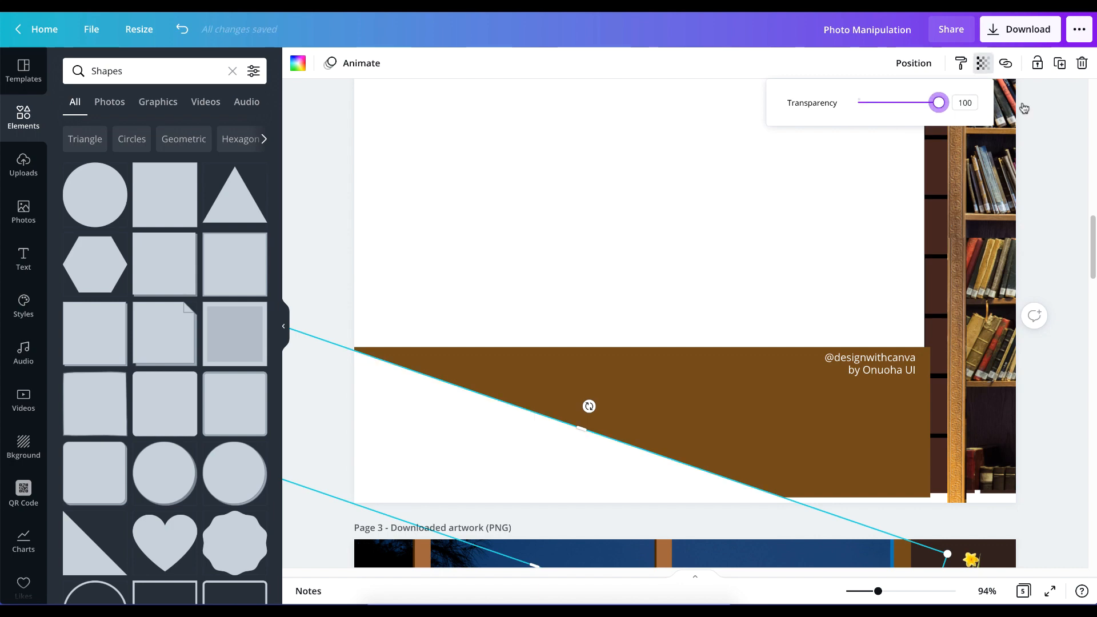
{"action": "left_click_drag", "start_coordinate": [939, 102], "coordinate": [865, 103]}
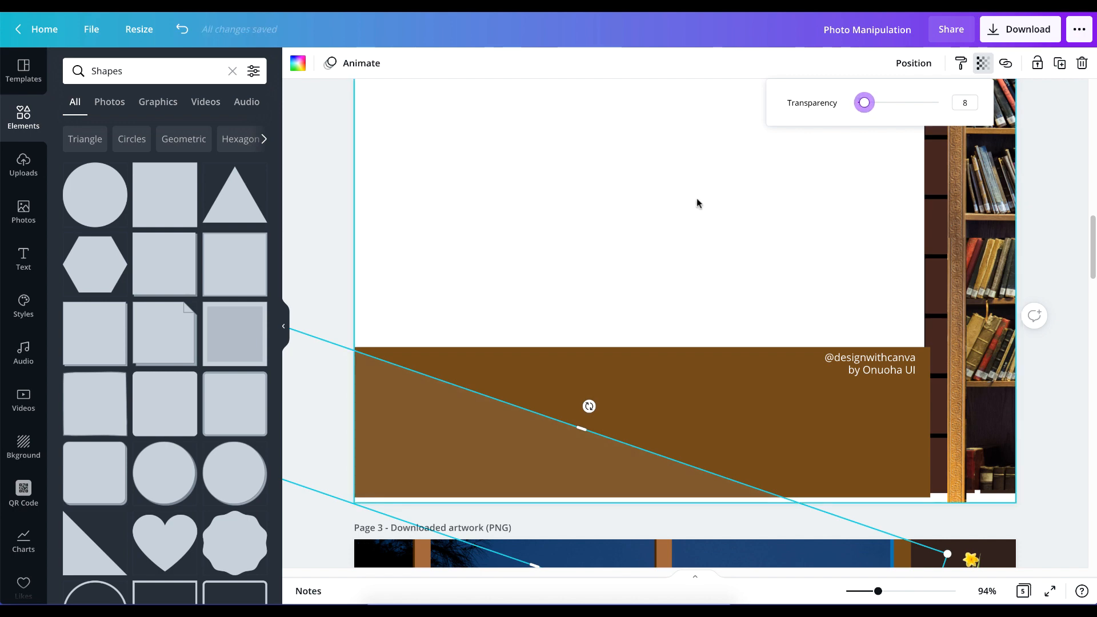
Step: Try rotating the slanted translucent shape so it slopes the other way, and undo the rotation
{"action": "left_click", "coordinate": [544, 443]}
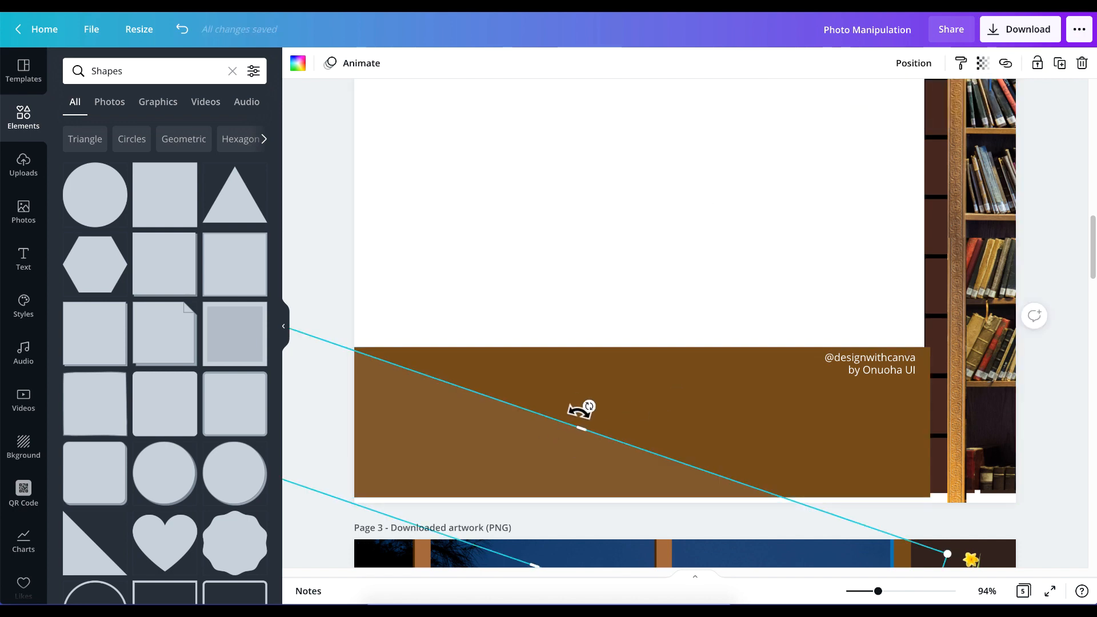
{"action": "left_click_drag", "start_coordinate": [588, 406], "coordinate": [531, 374]}
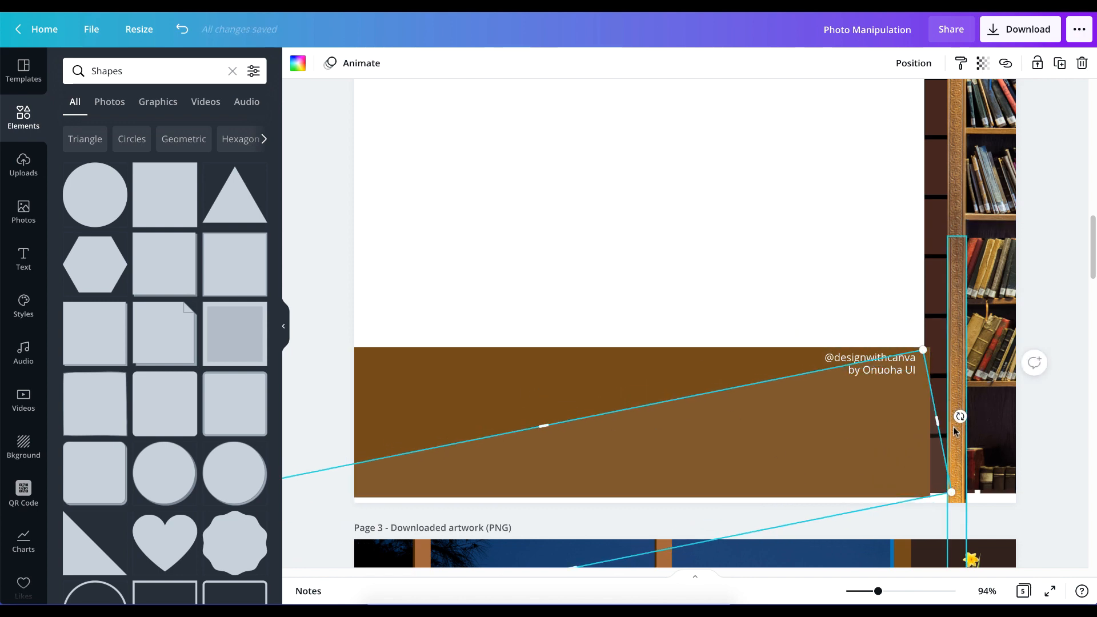
{"action": "key", "text": "ctrl+z"}
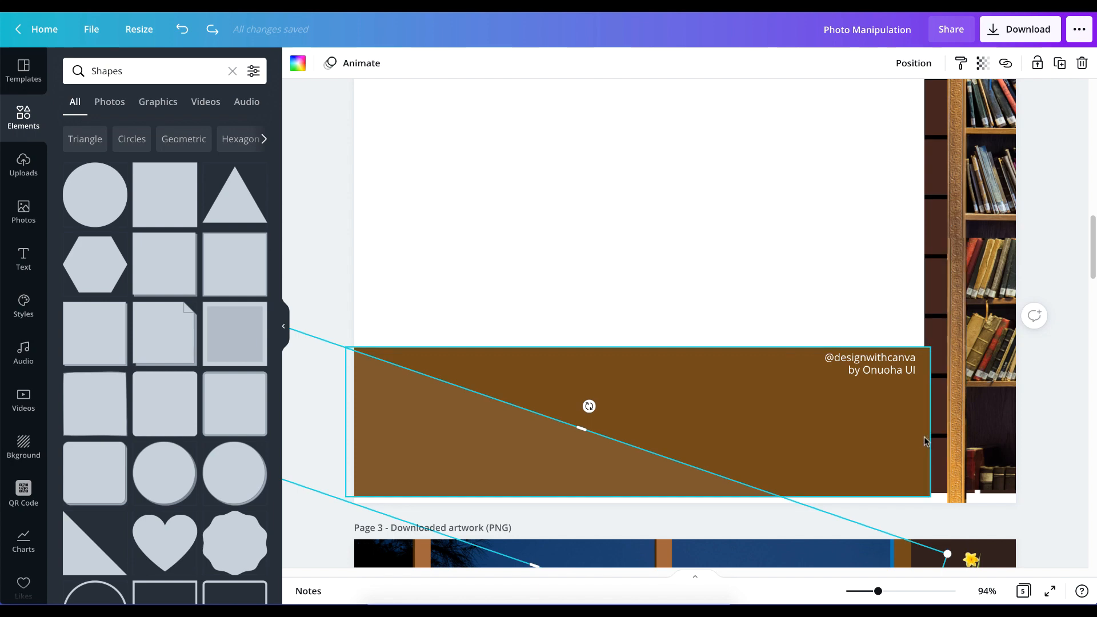
Step: Delete the slanted translucent shape from the desk front
{"action": "key", "text": "Delete"}
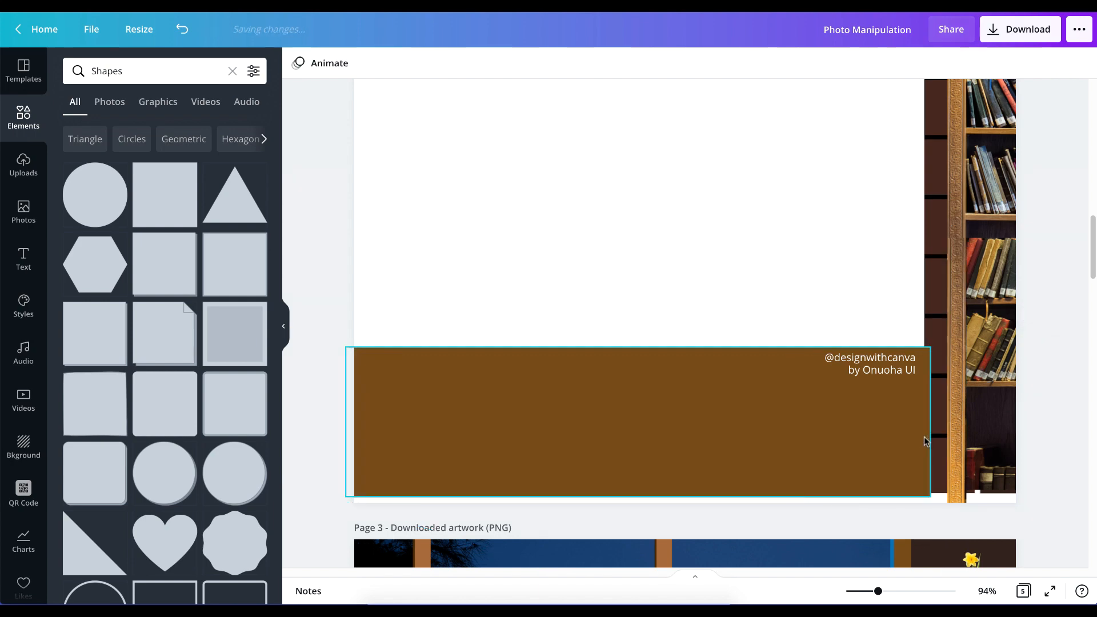
{"action": "left_click", "coordinate": [783, 283]}
Step: Try moving the upper bookshelf photo onto the blank area of the Test file page, and undo the move
{"action": "scroll", "coordinate": [750, 324], "scroll_direction": "up", "scroll_amount": 1}
{"action": "scroll", "coordinate": [750, 325], "scroll_direction": "up", "scroll_amount": 3}
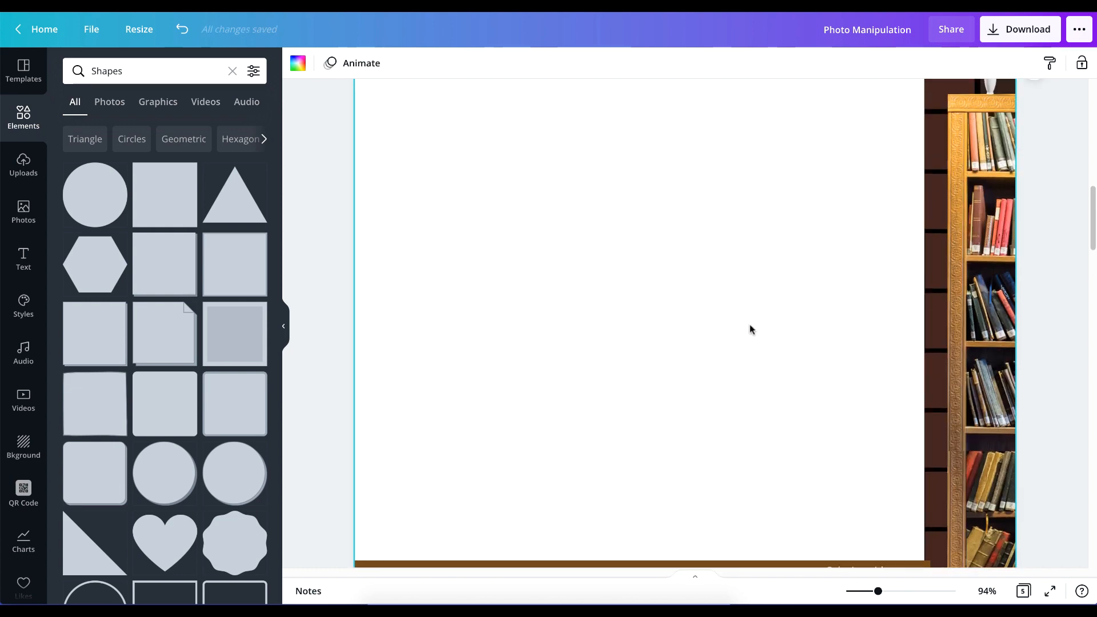
{"action": "scroll", "coordinate": [753, 350], "scroll_direction": "down", "scroll_amount": 4}
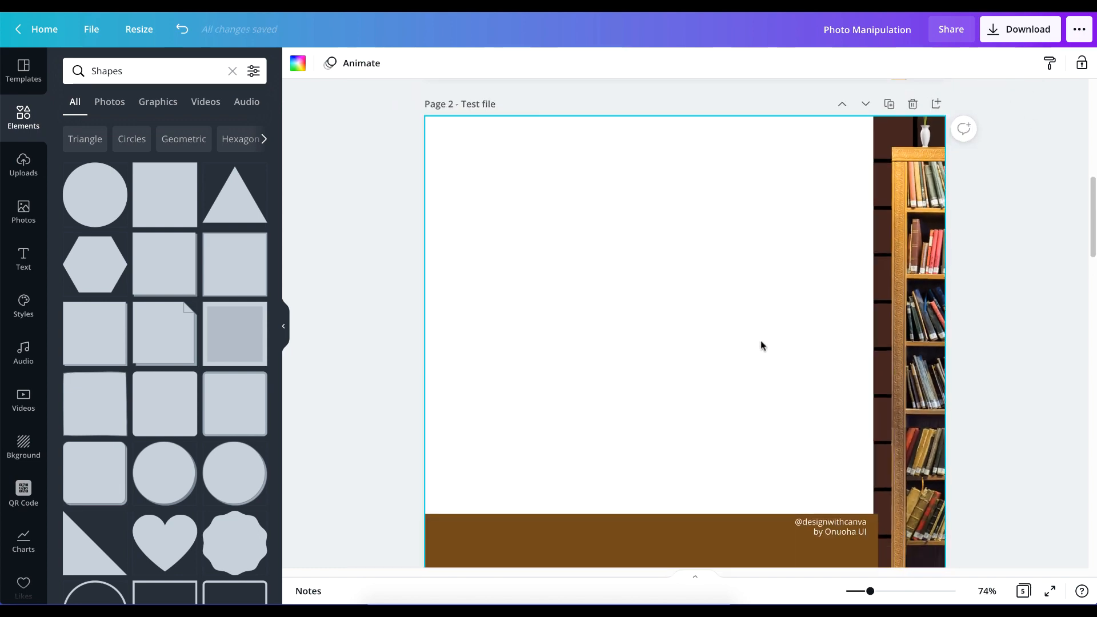
{"action": "left_click", "coordinate": [1013, 318]}
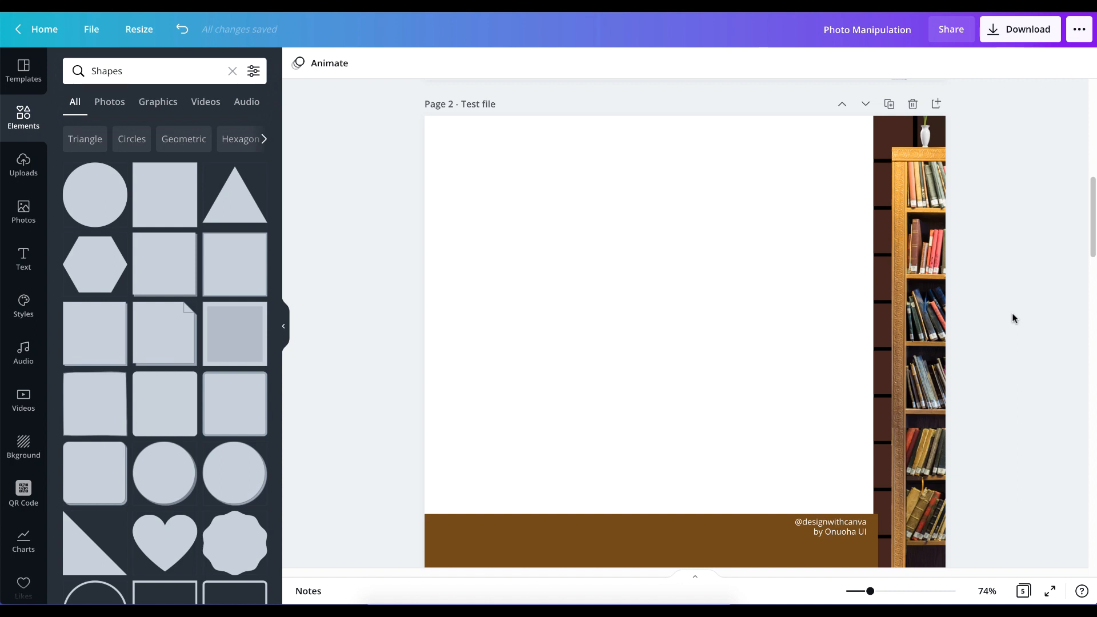
{"action": "scroll", "coordinate": [1013, 317], "scroll_direction": "down", "scroll_amount": 1}
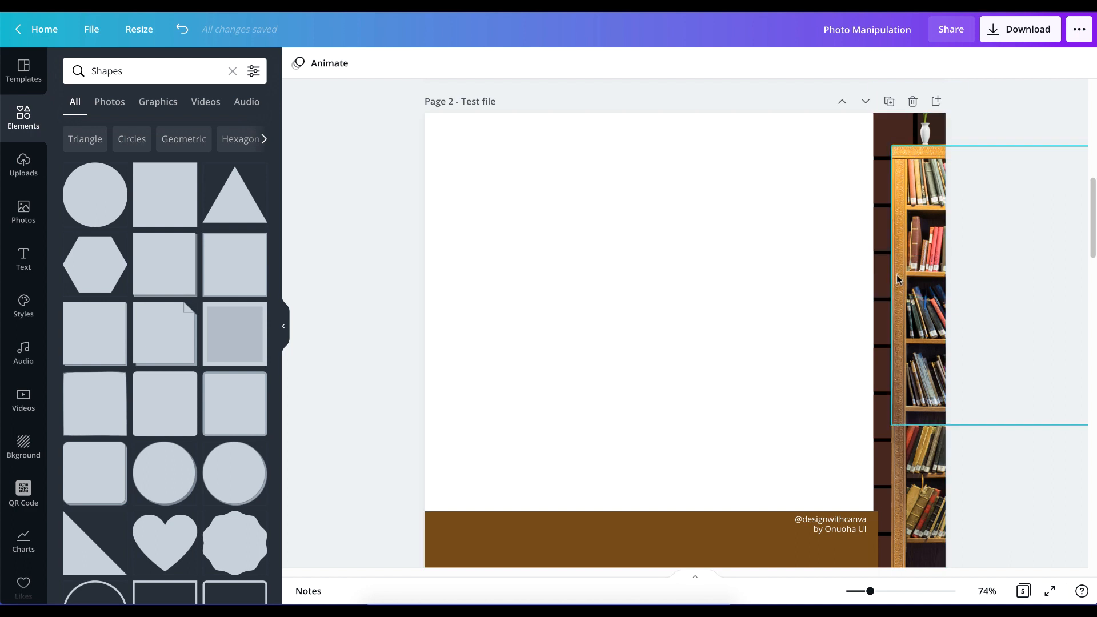
{"action": "left_click_drag", "start_coordinate": [897, 276], "coordinate": [527, 292]}
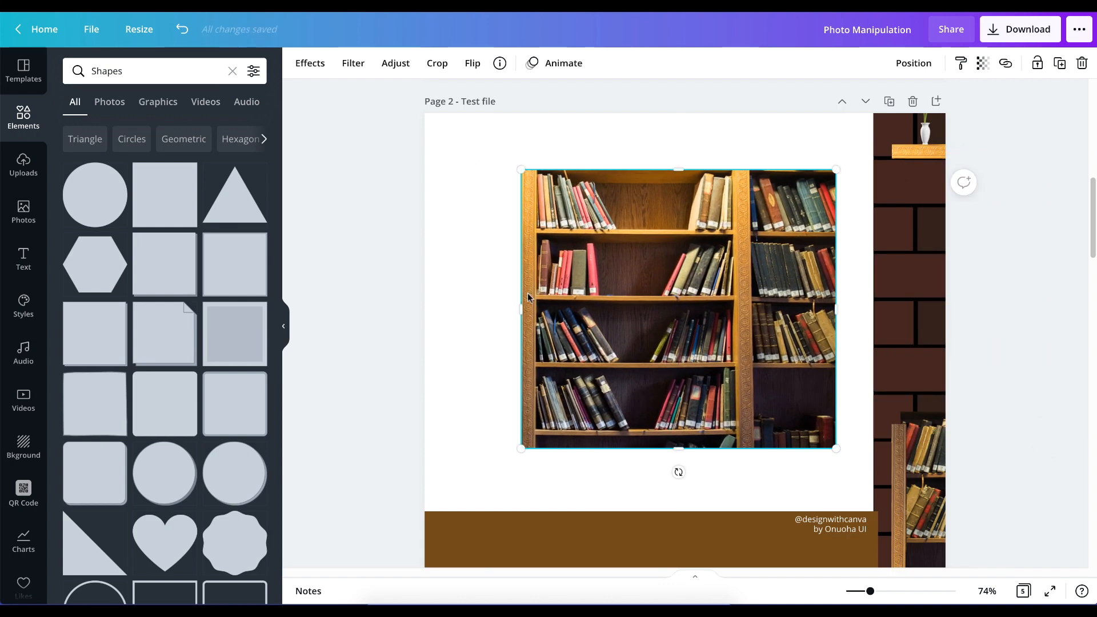
{"action": "key", "text": "ctrl+z"}
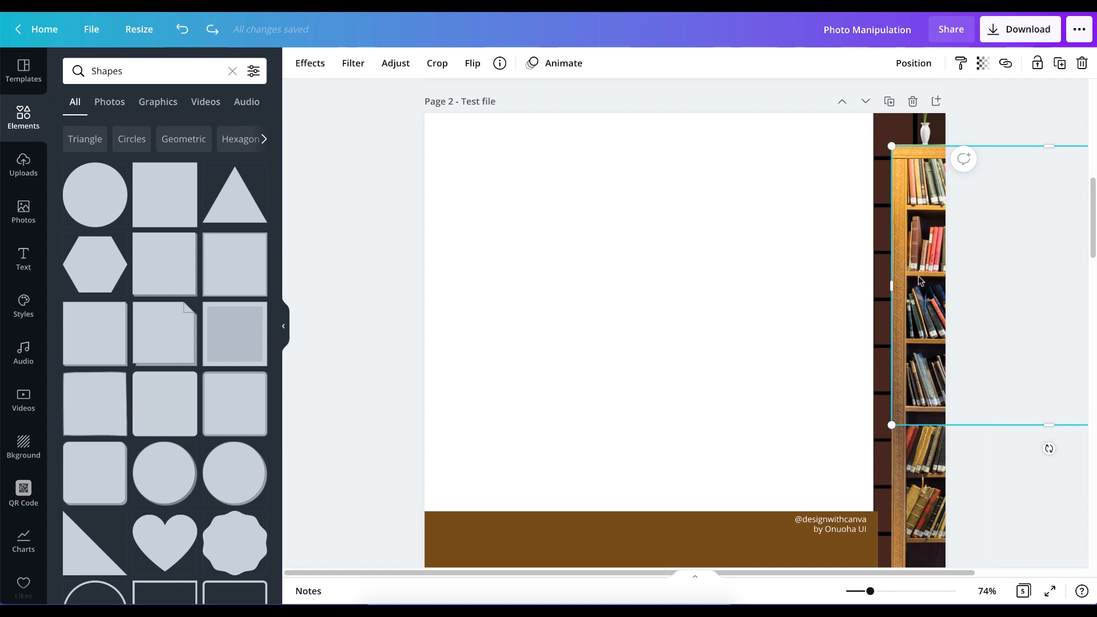
Step: Move the upper bookshelf photo from the page edge onto the blank area above the desk front
{"action": "left_click_drag", "start_coordinate": [909, 282], "coordinate": [507, 264]}
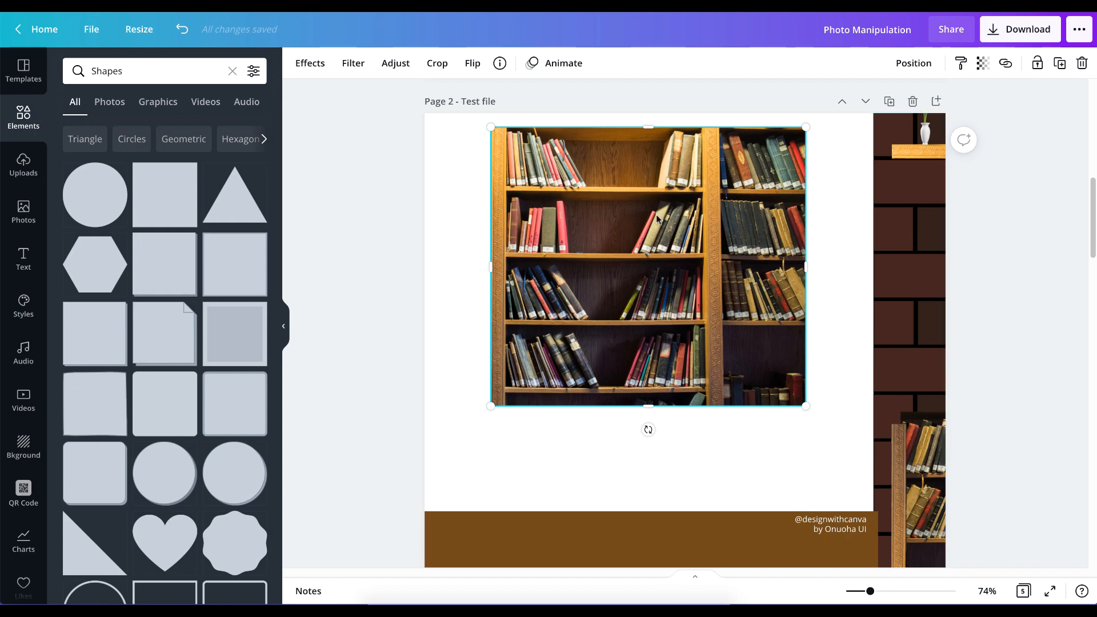
{"action": "mouse_move", "coordinate": [520, 202]}
{"action": "left_mouse_down"}
{"action": "mouse_move", "coordinate": [971, 211]}
{"action": "mouse_move", "coordinate": [914, 228]}
{"action": "mouse_move", "coordinate": [977, 228]}
{"action": "mouse_move", "coordinate": [527, 217]}
{"action": "left_mouse_up"}
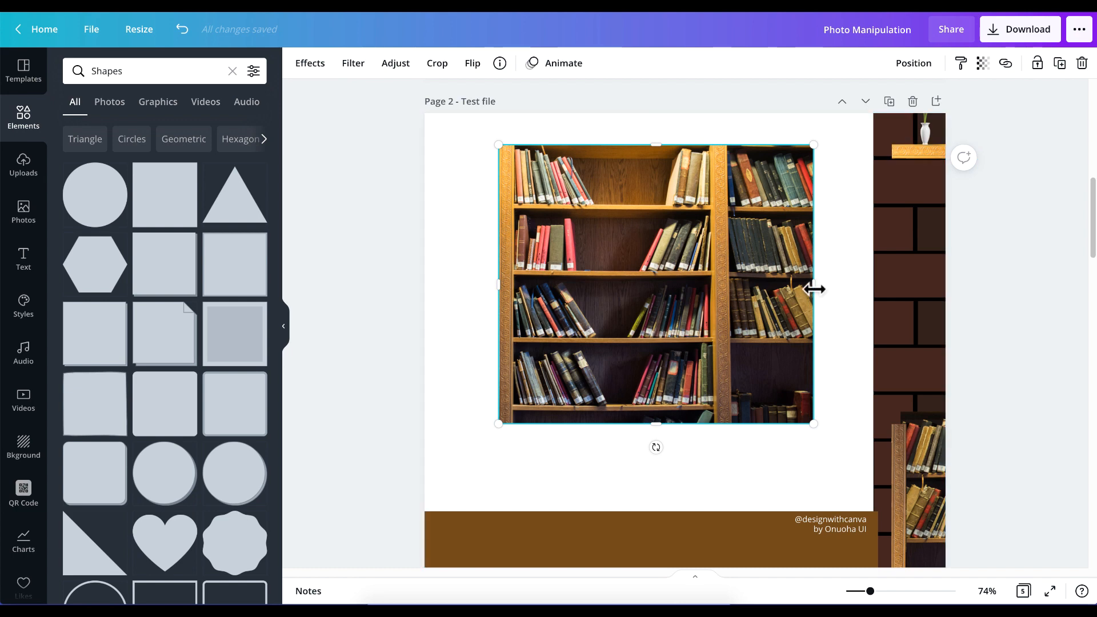
Step: Duplicate the bookshelf photo, offset the copy, and crop the copy's width down to only its narrow outer wooden post
{"action": "left_click_drag", "start_coordinate": [663, 265], "coordinate": [706, 294]}
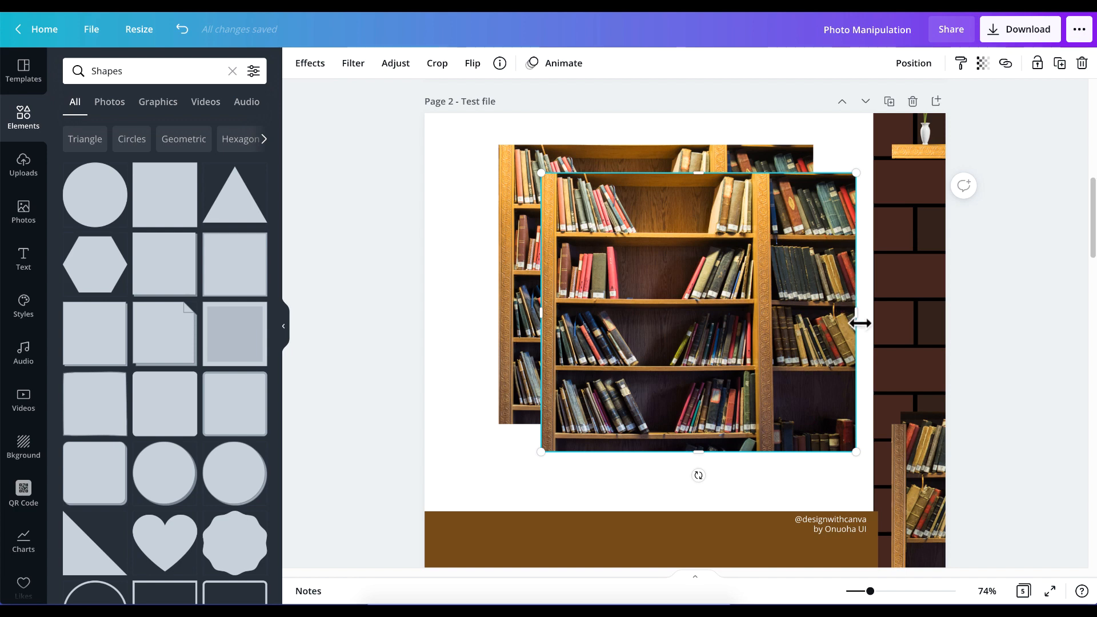
{"action": "left_click_drag", "start_coordinate": [857, 313], "coordinate": [558, 308]}
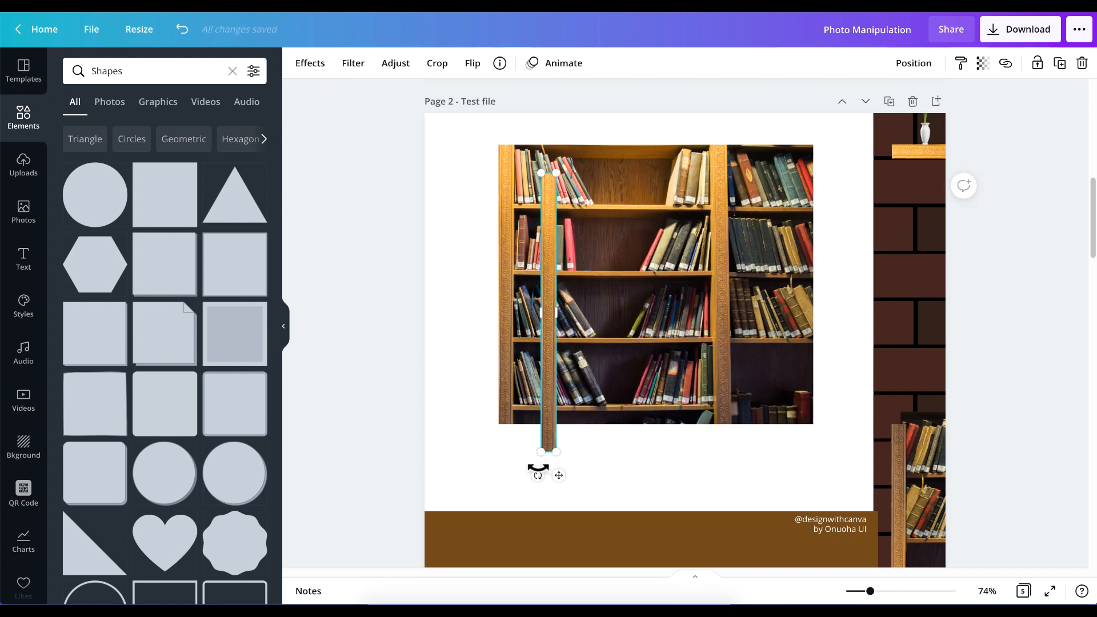
Step: Rotate the cropped wooden post to horizontal along the bookshelf photo's upper edge, and shift both pieces slightly left together
{"action": "left_click_drag", "start_coordinate": [548, 472], "coordinate": [640, 320]}
{"action": "left_click_drag", "start_coordinate": [712, 302], "coordinate": [799, 141]}
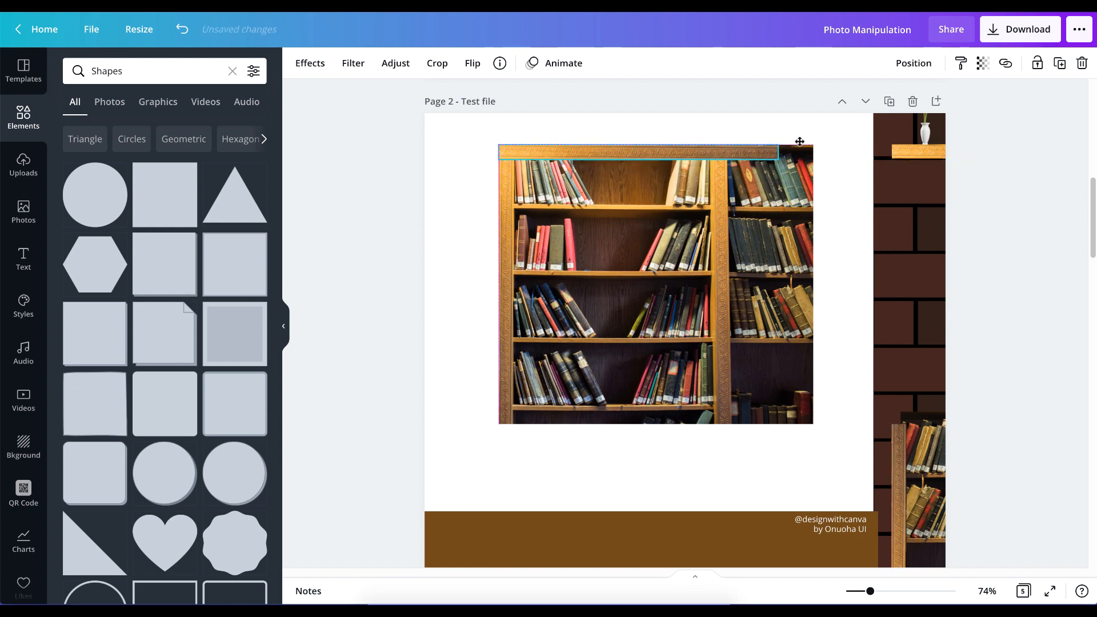
{"action": "left_click", "coordinate": [472, 156]}
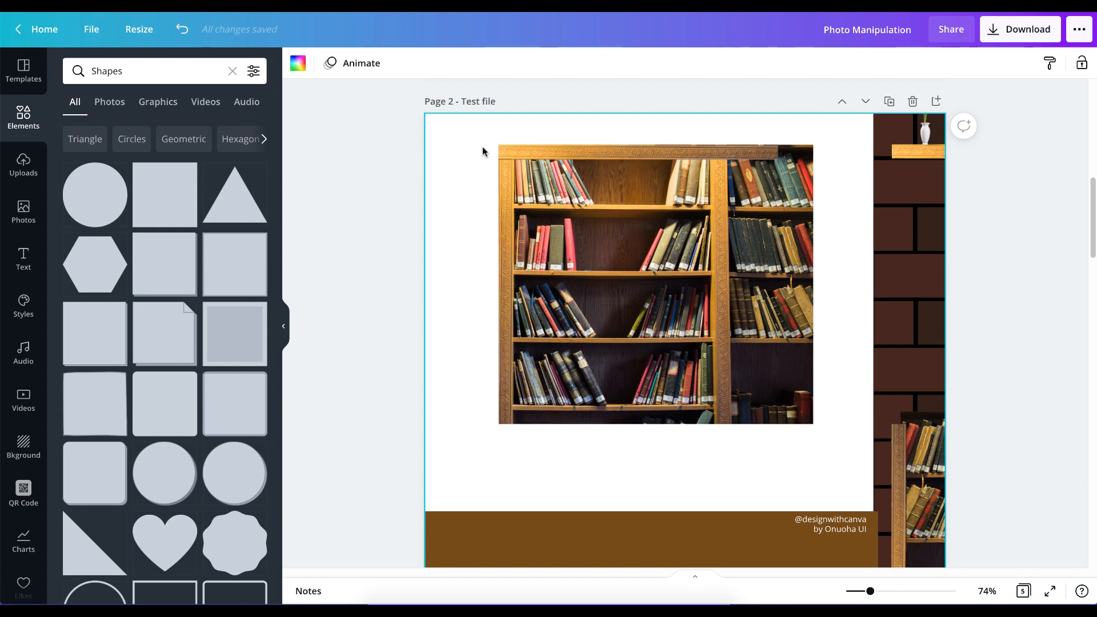
{"action": "left_click_drag", "start_coordinate": [483, 146], "coordinate": [669, 333]}
{"action": "left_click_drag", "start_coordinate": [590, 252], "coordinate": [567, 266]}
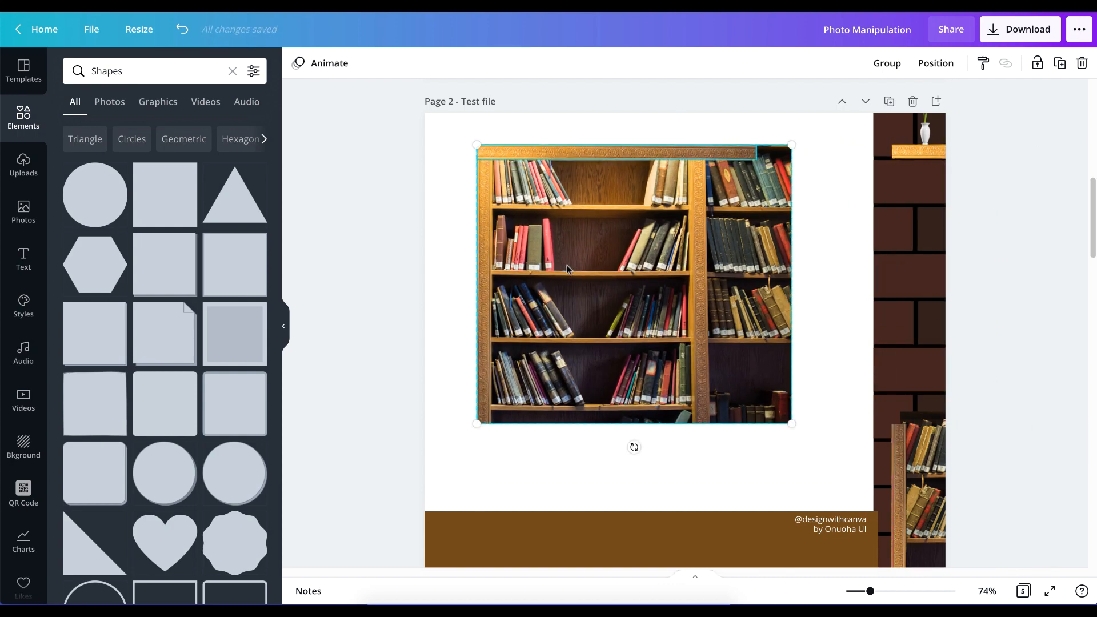
{"action": "left_click", "coordinate": [1028, 253]}
Step: Duplicate the horizontal wooden post, turn the copy upright, and align it directly beneath the bookshelf photo's outer left post
{"action": "left_click", "coordinate": [643, 155]}
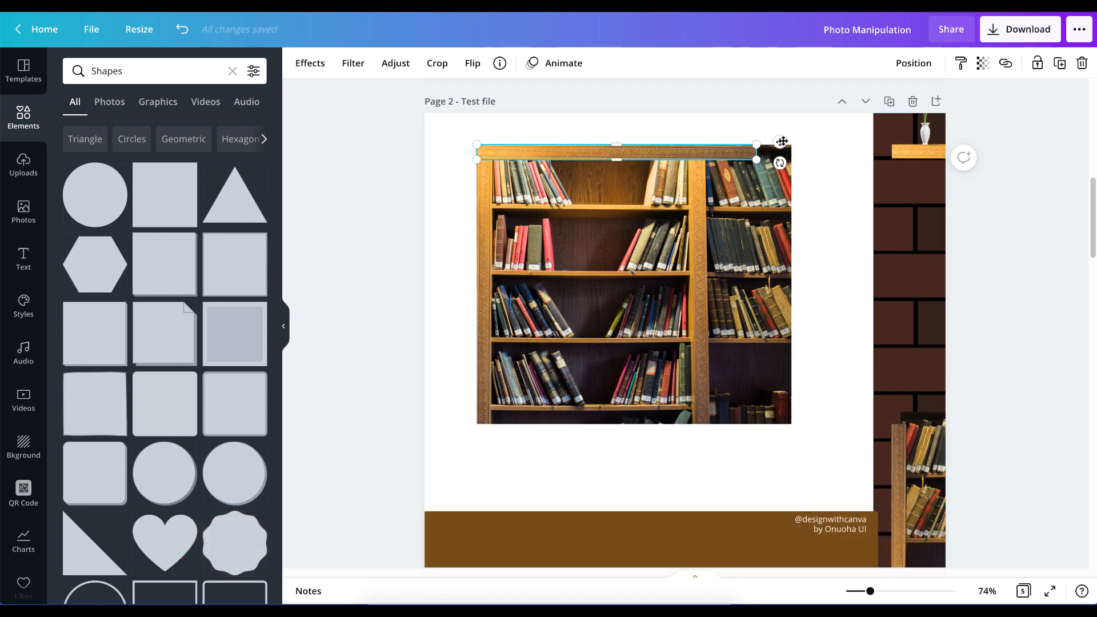
{"action": "left_click_drag", "start_coordinate": [784, 164], "coordinate": [630, 274]}
{"action": "left_click_drag", "start_coordinate": [618, 313], "coordinate": [476, 401]}
{"action": "left_click", "coordinate": [444, 378]}
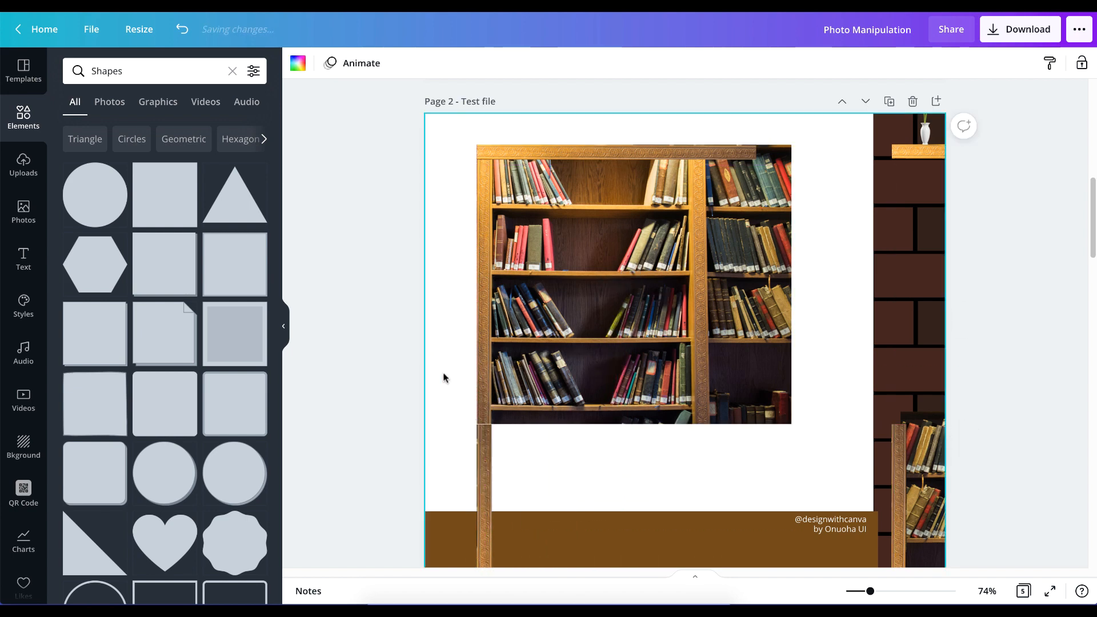
{"action": "left_click", "coordinate": [488, 471]}
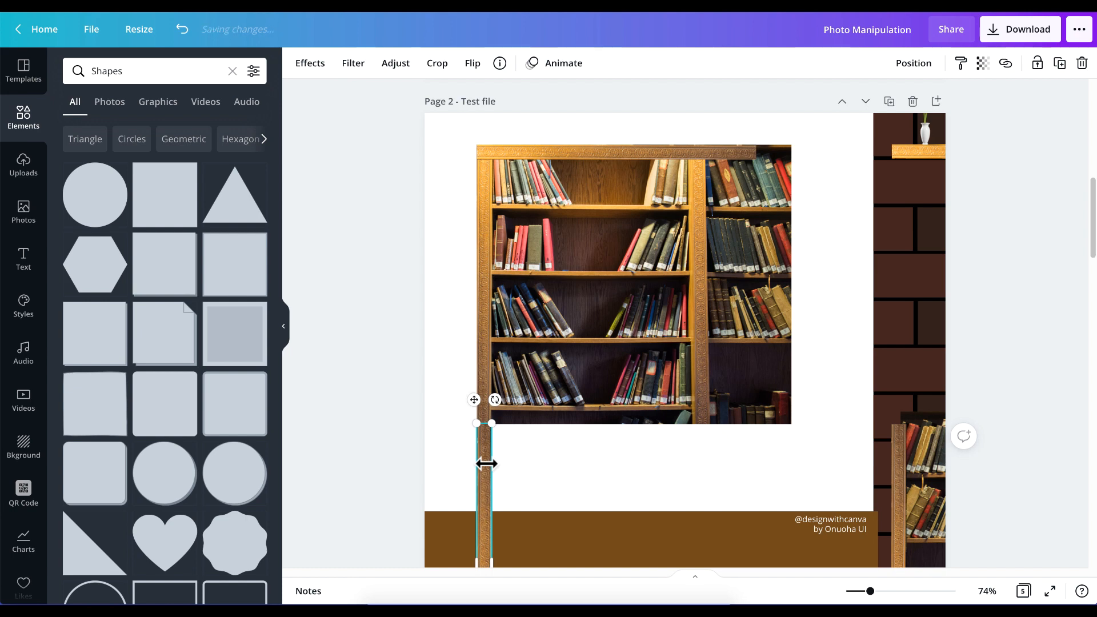
{"action": "left_click", "coordinate": [428, 362]}
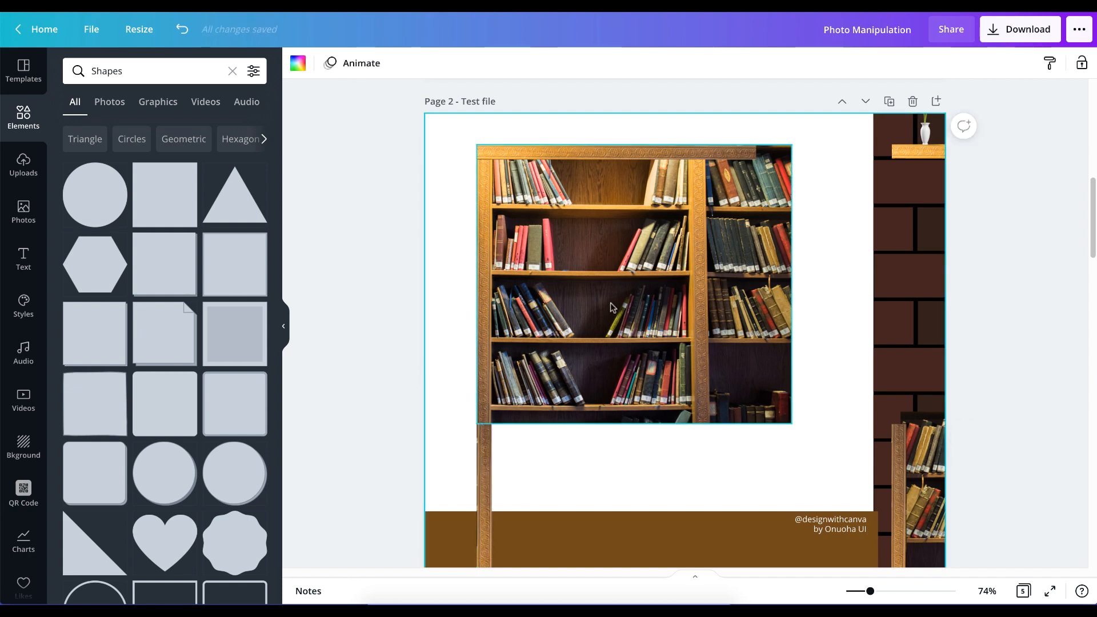
Step: Move the lower bookshelf photo off the brick wall onto the blank area, and extend its crop to reveal the hidden wooden post
{"action": "scroll", "coordinate": [661, 454], "scroll_direction": "down", "scroll_amount": 2}
{"action": "scroll", "coordinate": [660, 454], "scroll_direction": "down", "scroll_amount": 2}
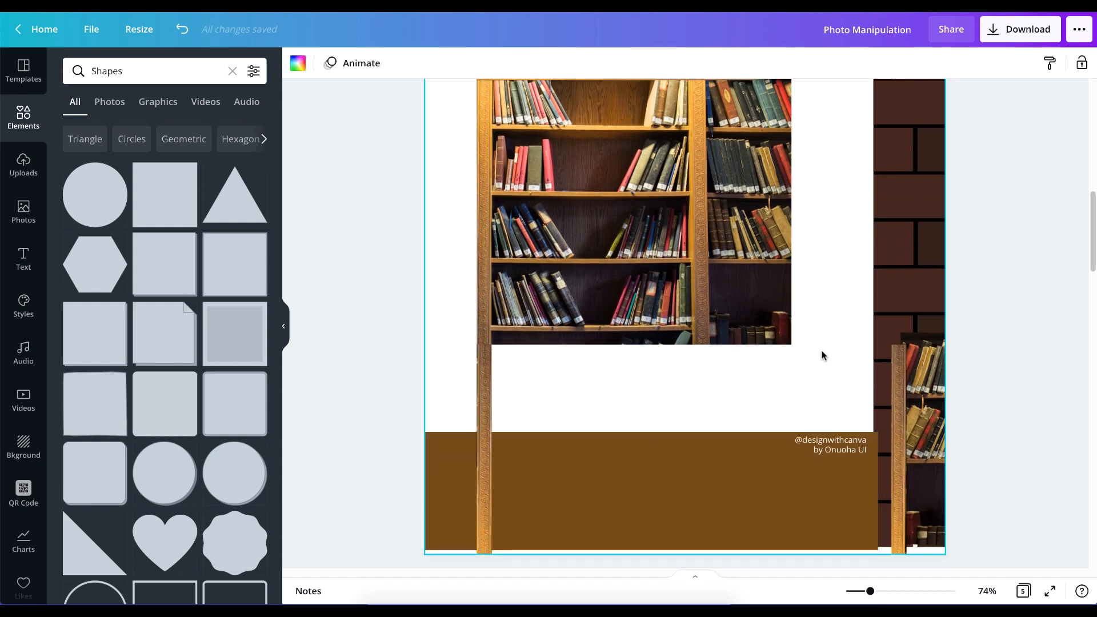
{"action": "left_click_drag", "start_coordinate": [928, 392], "coordinate": [831, 254]}
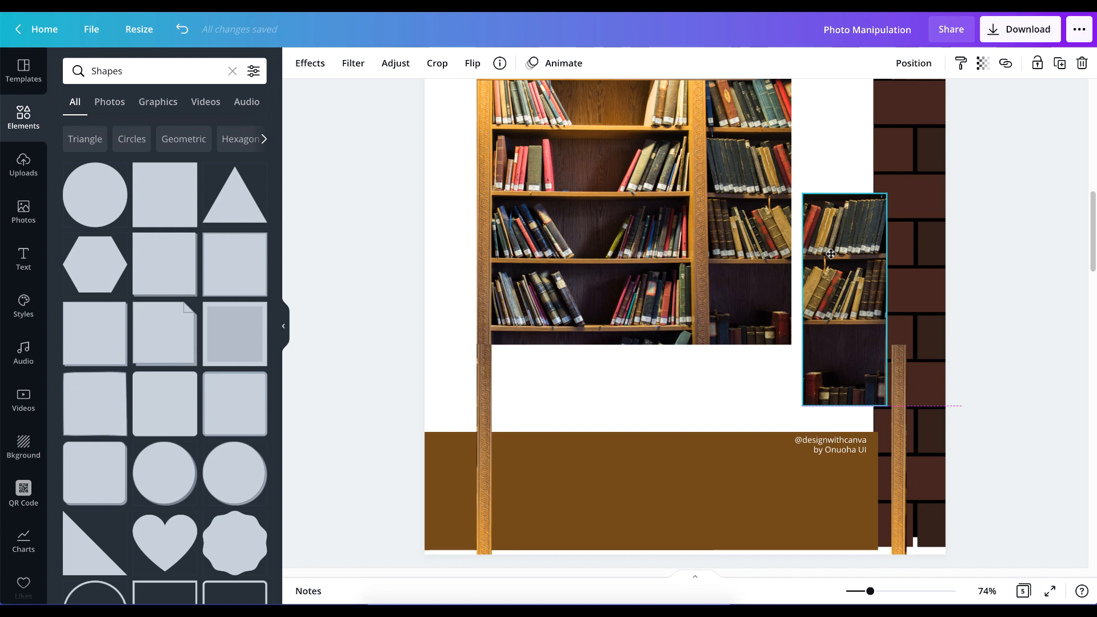
{"action": "left_click_drag", "start_coordinate": [830, 254], "coordinate": [837, 262]}
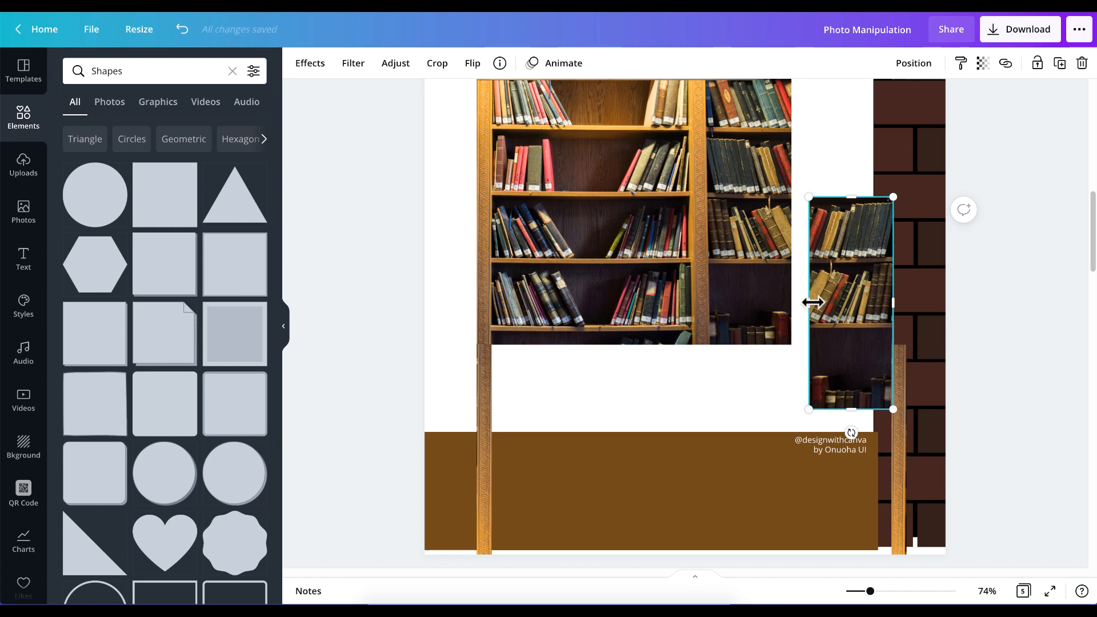
{"action": "mouse_move", "coordinate": [812, 302]}
{"action": "left_mouse_down"}
{"action": "mouse_move", "coordinate": [678, 300]}
{"action": "mouse_move", "coordinate": [796, 303]}
{"action": "mouse_move", "coordinate": [815, 315]}
{"action": "left_mouse_up"}
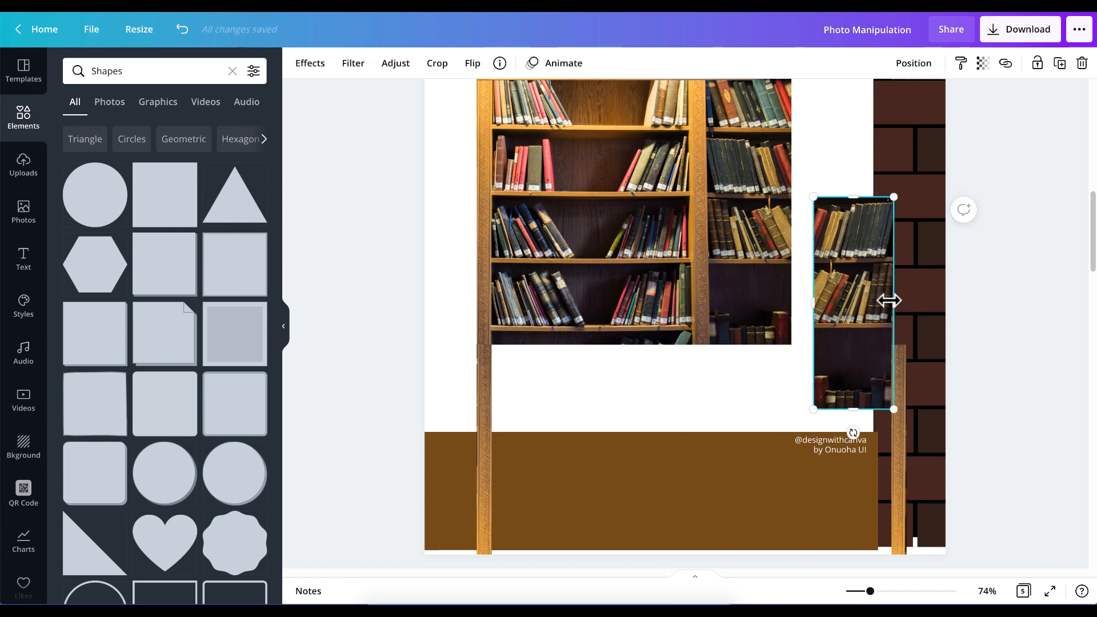
{"action": "left_click_drag", "start_coordinate": [889, 300], "coordinate": [926, 301]}
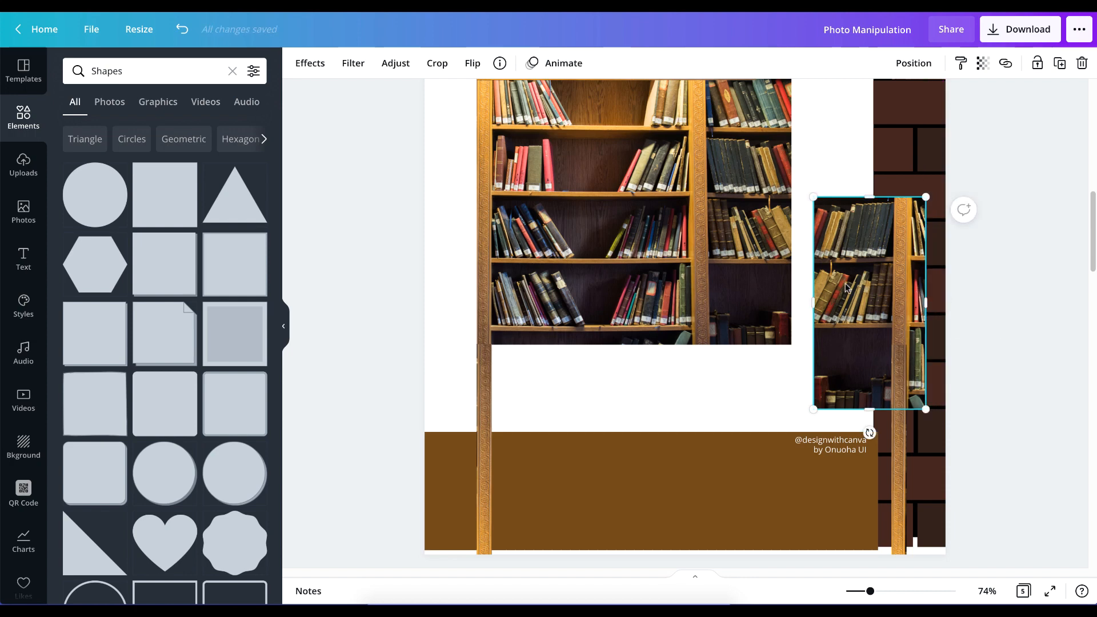
Step: Extend the small bookshelf photo's crop further, trim it back to the books, and fit it beside the lower post under the large photo
{"action": "left_click_drag", "start_coordinate": [846, 287], "coordinate": [625, 334]}
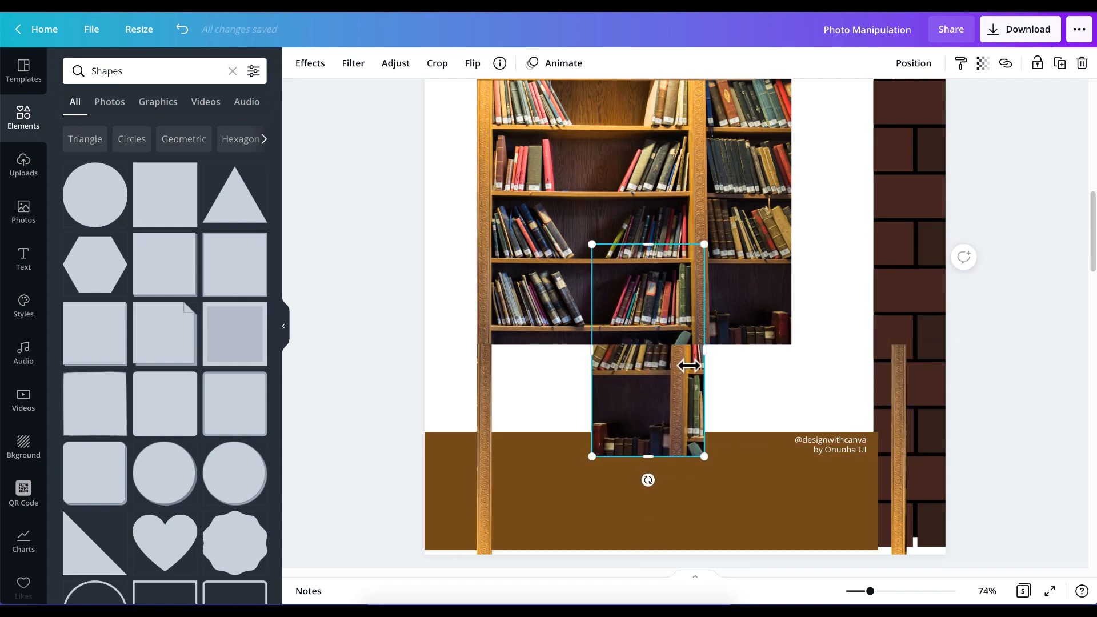
{"action": "left_click_drag", "start_coordinate": [703, 343], "coordinate": [735, 359]}
{"action": "left_click_drag", "start_coordinate": [692, 417], "coordinate": [830, 360]}
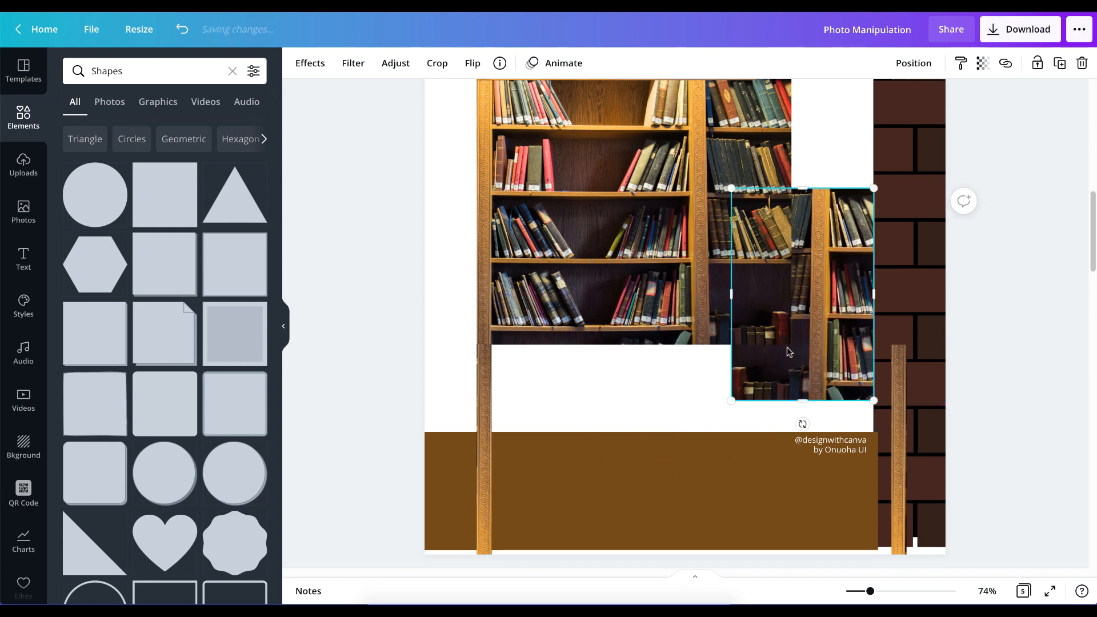
{"action": "left_click_drag", "start_coordinate": [873, 293], "coordinate": [807, 293]}
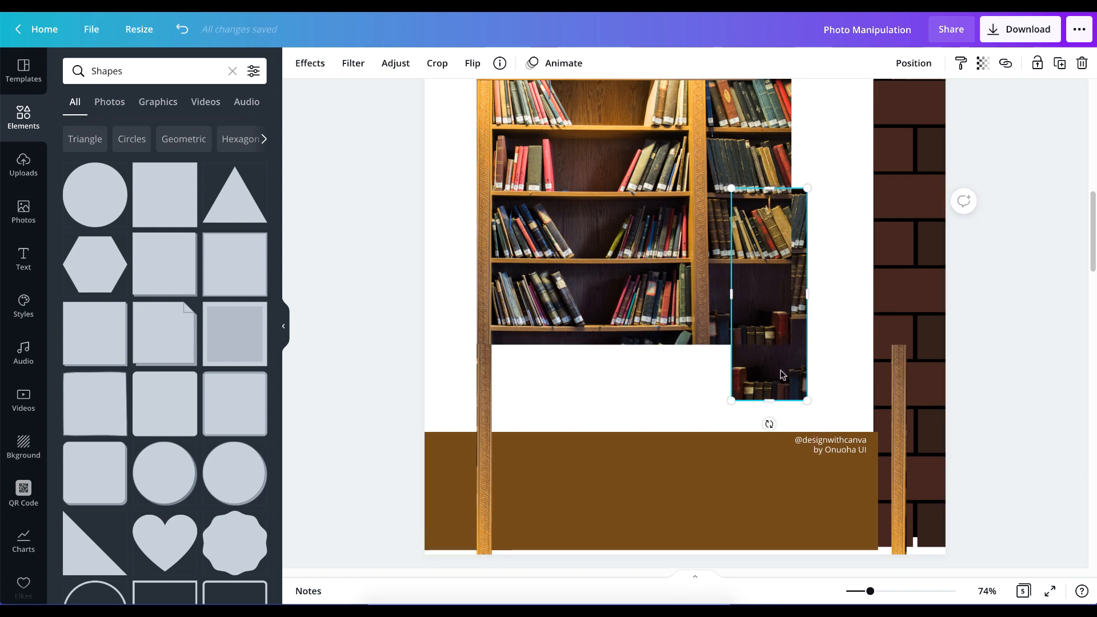
{"action": "left_click_drag", "start_coordinate": [781, 375], "coordinate": [542, 523]}
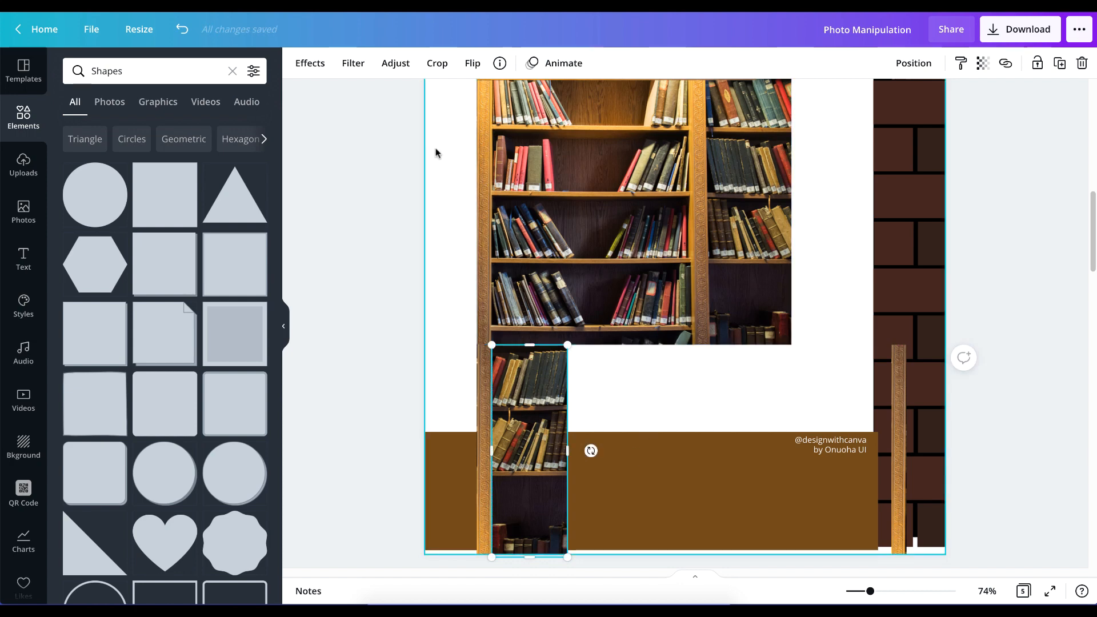
Step: Select both bookshelf photos with the lower post, move them down away from the horizontal post, and delete them
{"action": "left_click_drag", "start_coordinate": [435, 153], "coordinate": [594, 423]}
{"action": "left_click_drag", "start_coordinate": [522, 395], "coordinate": [568, 412]}
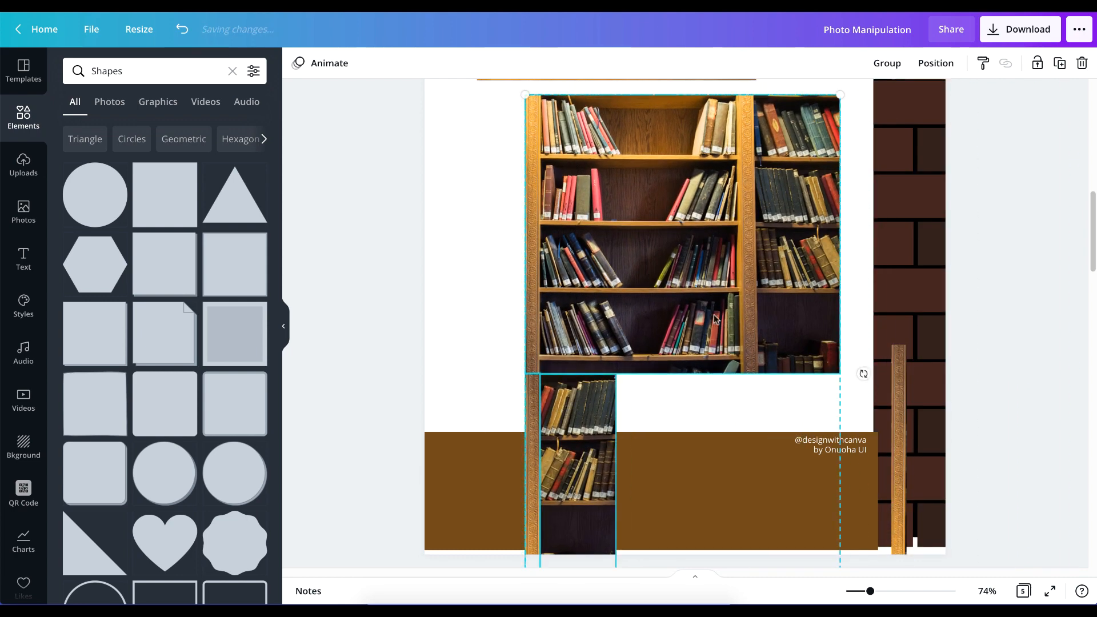
{"action": "scroll", "coordinate": [646, 352], "scroll_direction": "up", "scroll_amount": 2}
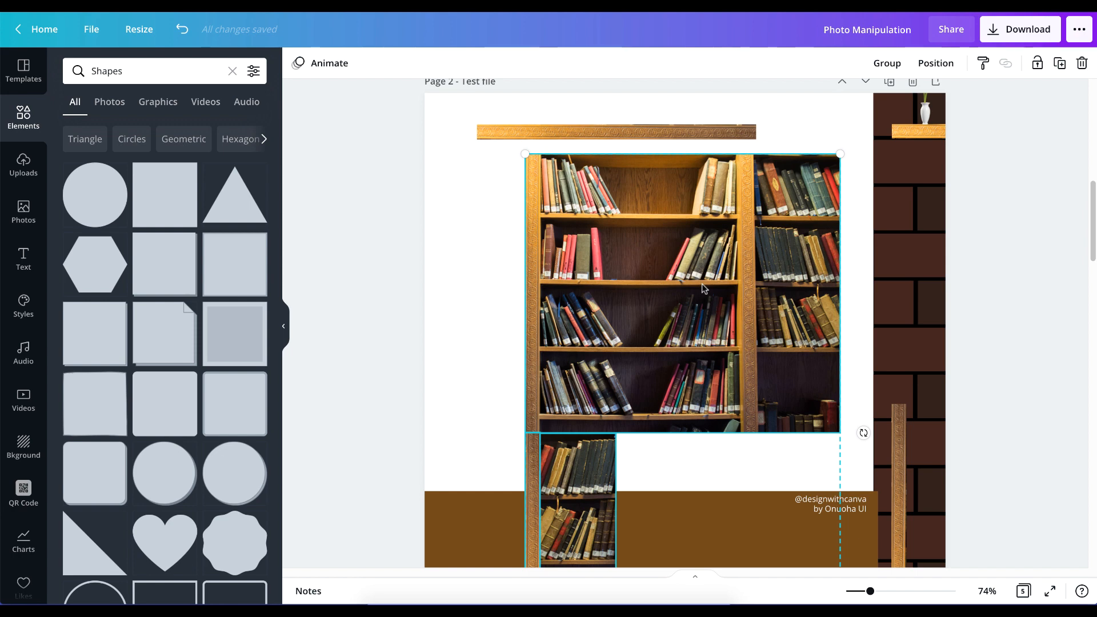
{"action": "key", "text": "Delete"}
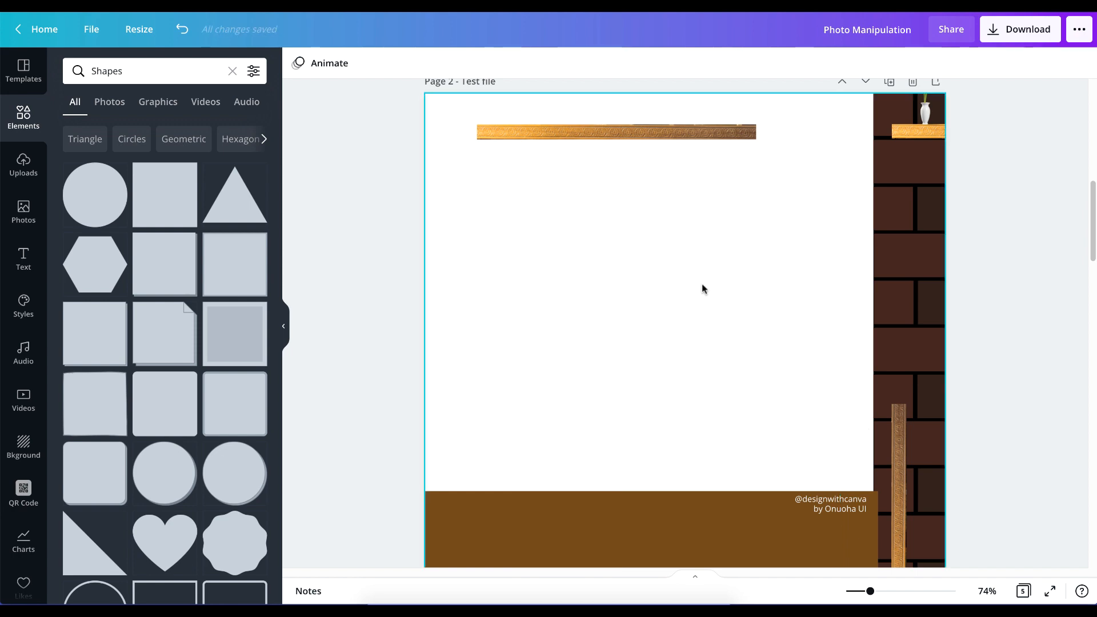
Step: Delete the leftover horizontal wooden post and the vertical post in front of the brick wall
{"action": "left_click", "coordinate": [731, 134]}
{"action": "key", "text": "Delete"}
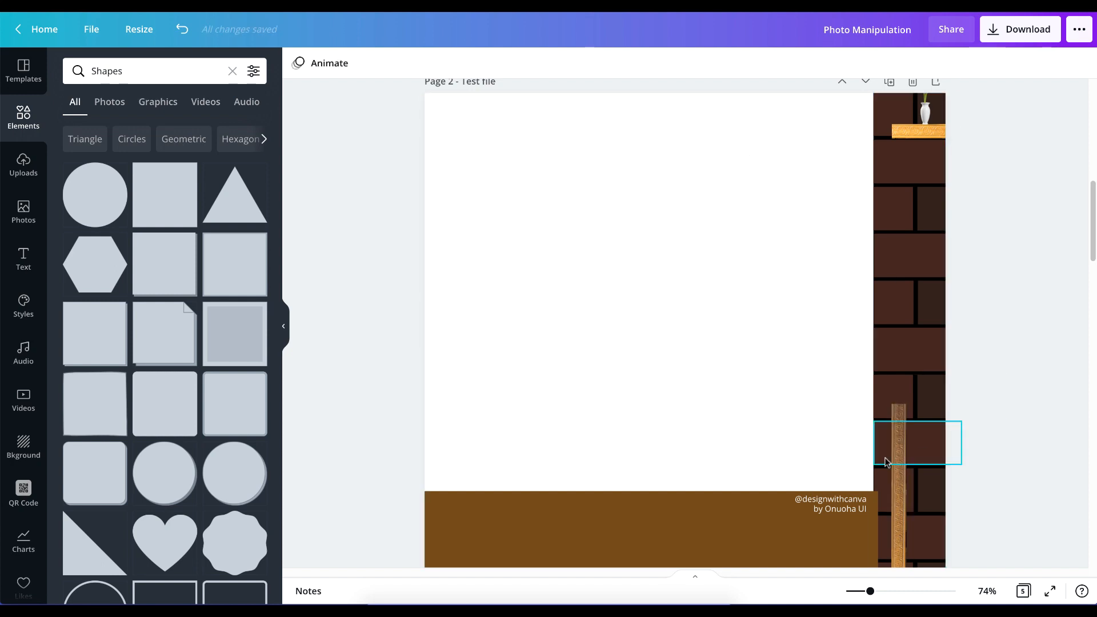
{"action": "left_click", "coordinate": [899, 435]}
{"action": "key", "text": "Delete"}
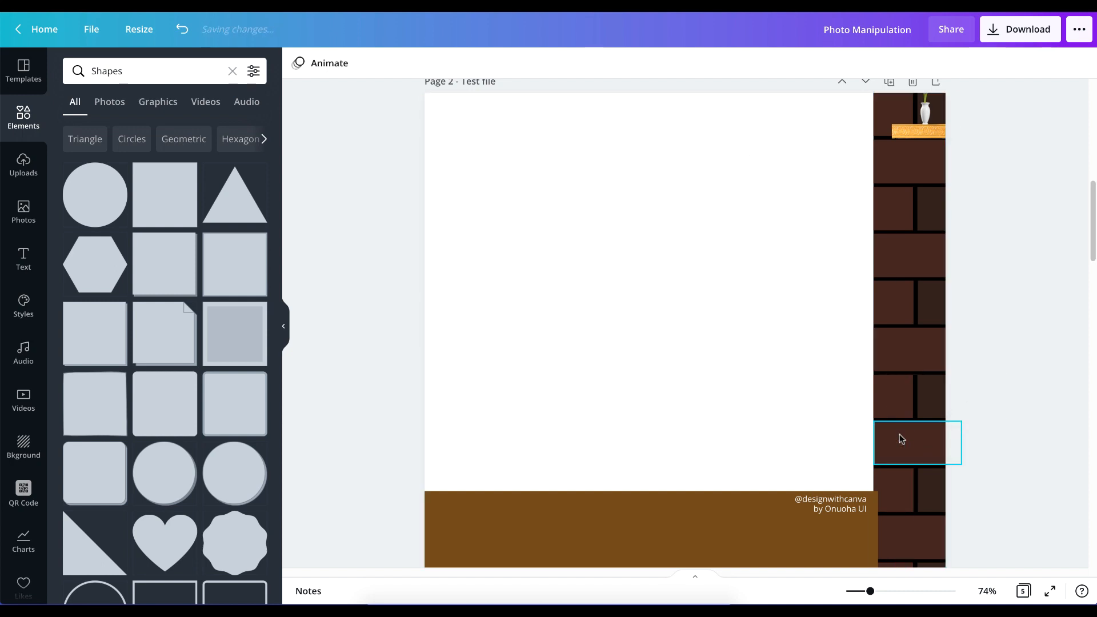
Step: Enlarge the flower vase photo to inspect it and its image details, and delete the photo
{"action": "left_click", "coordinate": [929, 114]}
{"action": "left_click_drag", "start_coordinate": [909, 125], "coordinate": [557, 369]}
{"action": "left_click", "coordinate": [500, 63]}
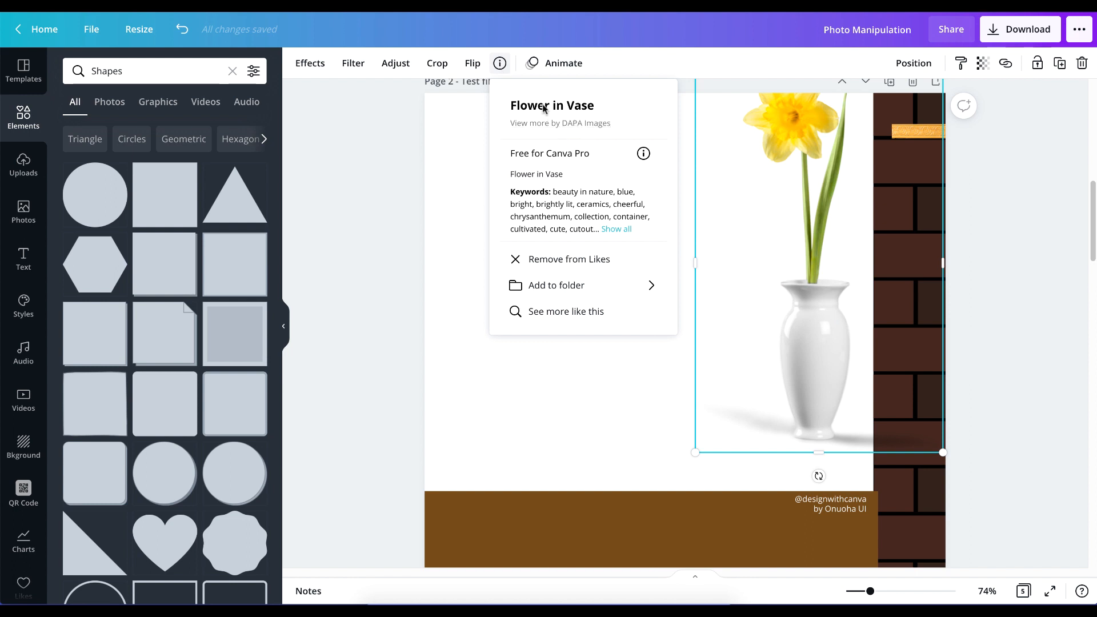
{"action": "left_click", "coordinate": [583, 362]}
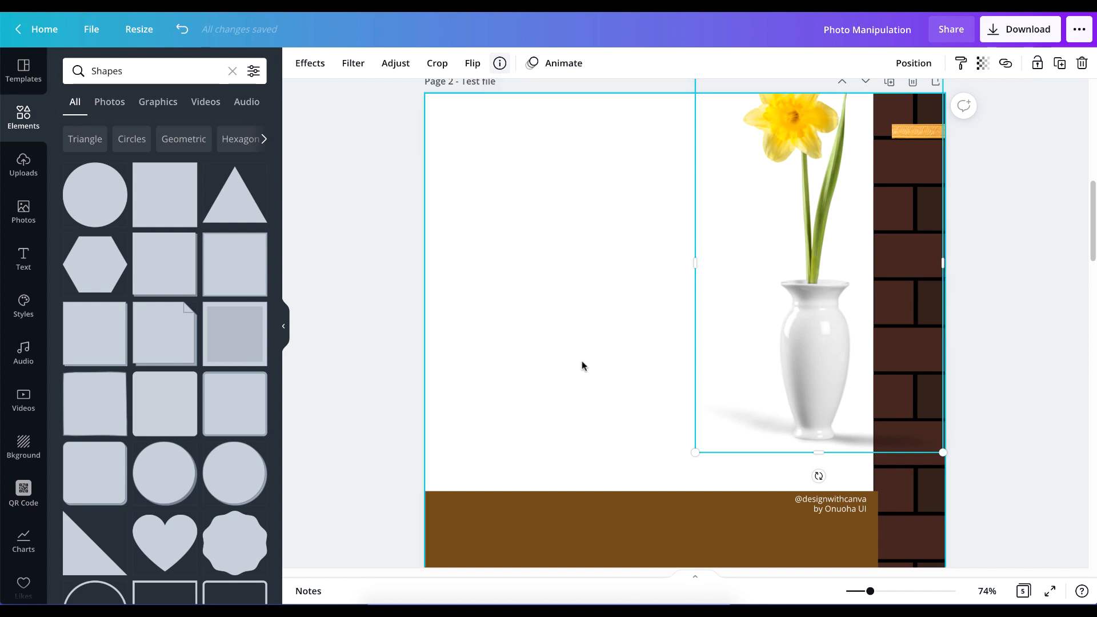
{"action": "left_click", "coordinate": [835, 290]}
{"action": "key", "text": "Delete"}
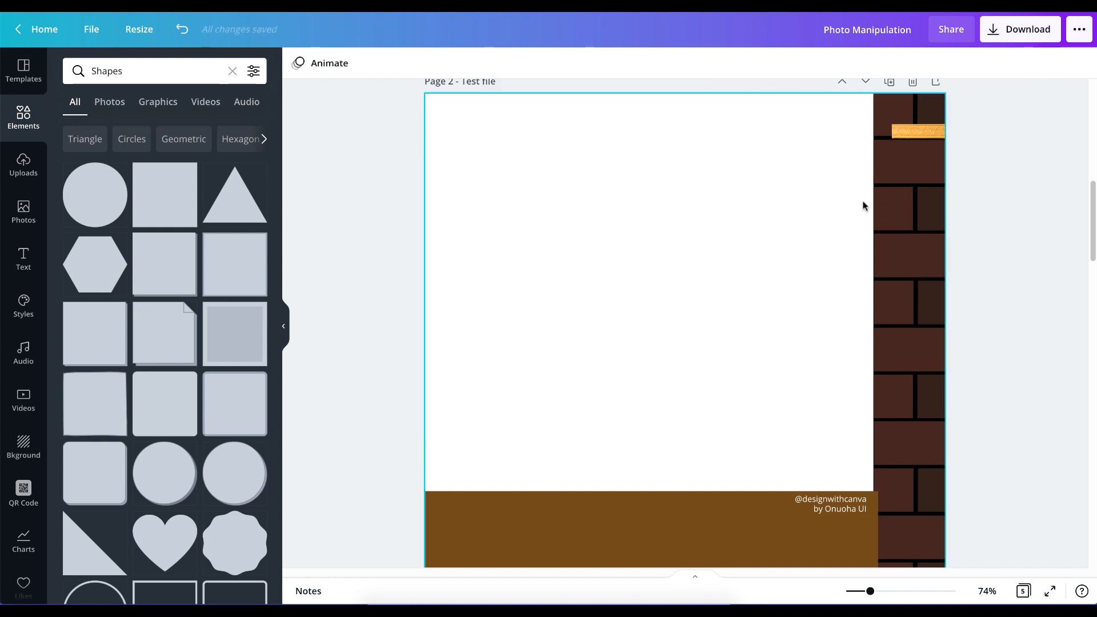
Step: Delete the wooden shelf strip from the brick wall, and undo the deletion
{"action": "left_click", "coordinate": [898, 133]}
{"action": "key", "text": "Delete"}
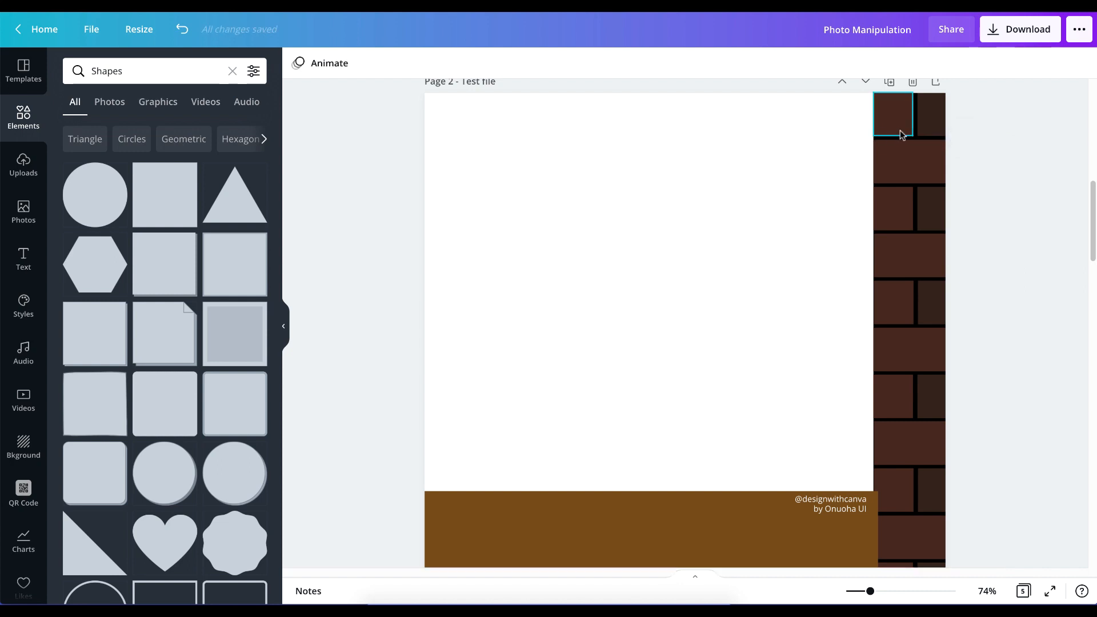
{"action": "key", "text": "ctrl+z"}
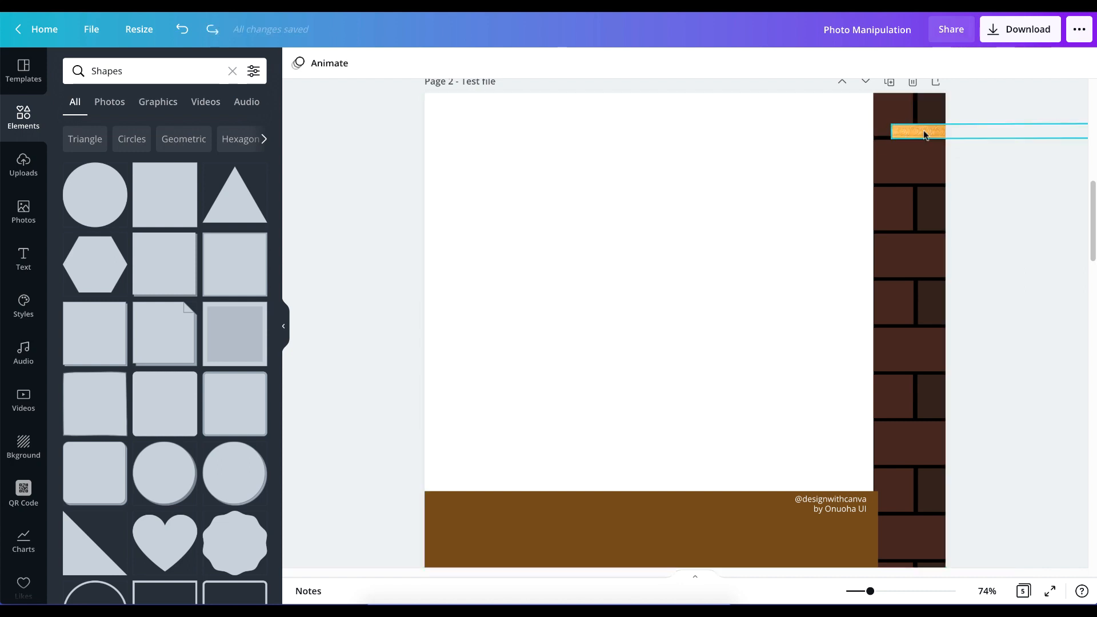
Step: View the wooden shelf strip's source image details, and delete the strip from the brick wall
{"action": "left_click", "coordinate": [500, 63]}
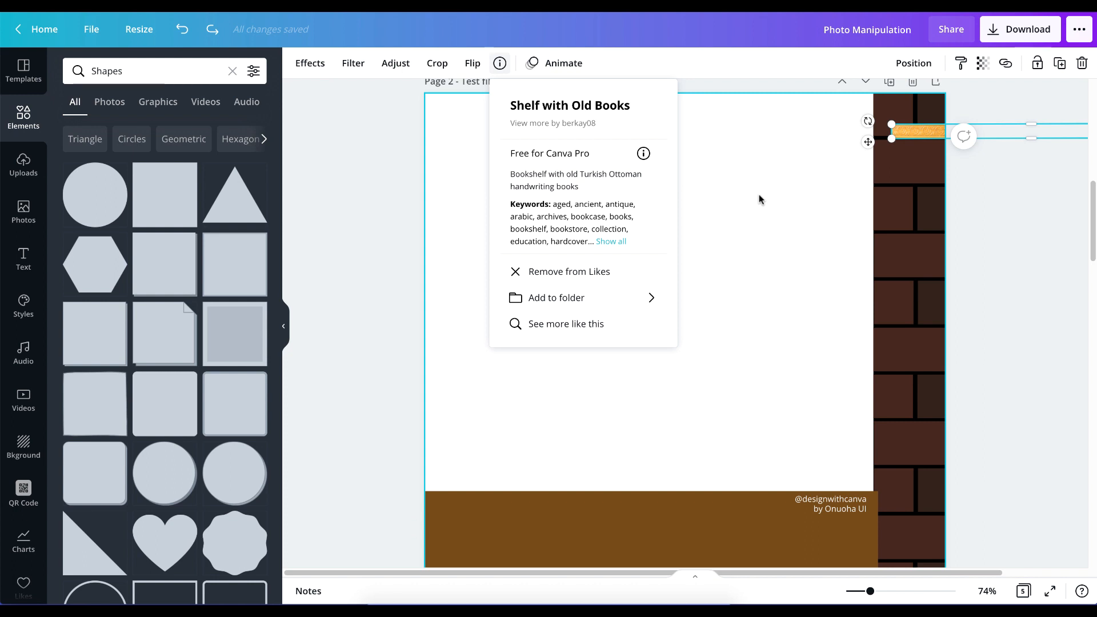
{"action": "left_click", "coordinate": [759, 195]}
{"action": "left_click", "coordinate": [902, 131]}
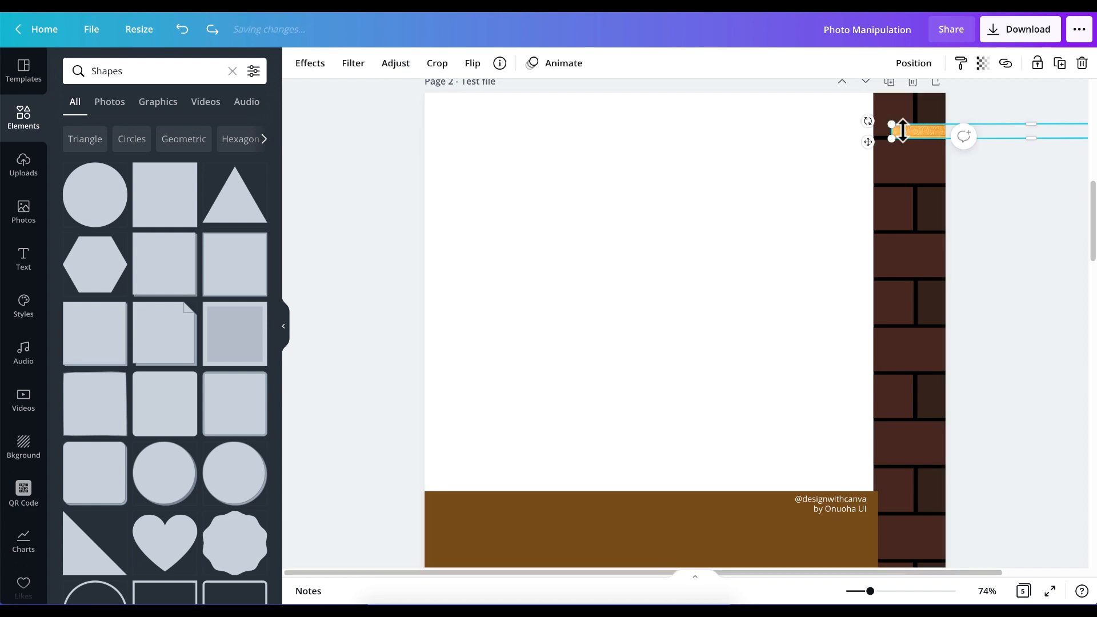
{"action": "key", "text": "Delete"}
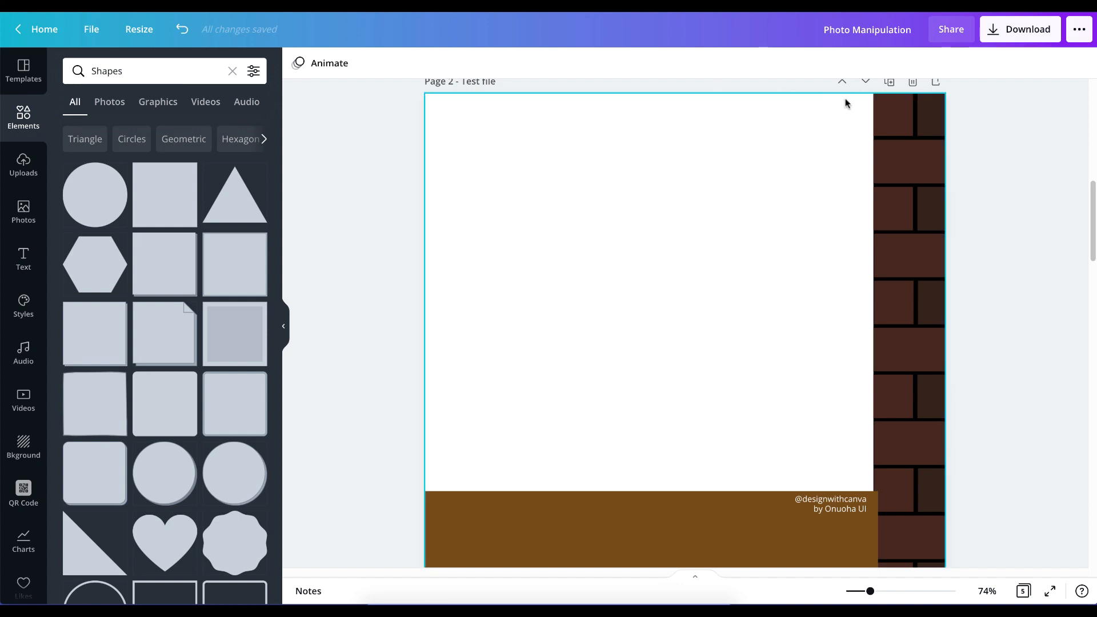
Step: Select all the brick wall pieces together and move them from the page edge to the middle of the blank area
{"action": "left_click_drag", "start_coordinate": [846, 98], "coordinate": [848, 136]}
{"action": "left_click_drag", "start_coordinate": [1012, 91], "coordinate": [894, 566]}
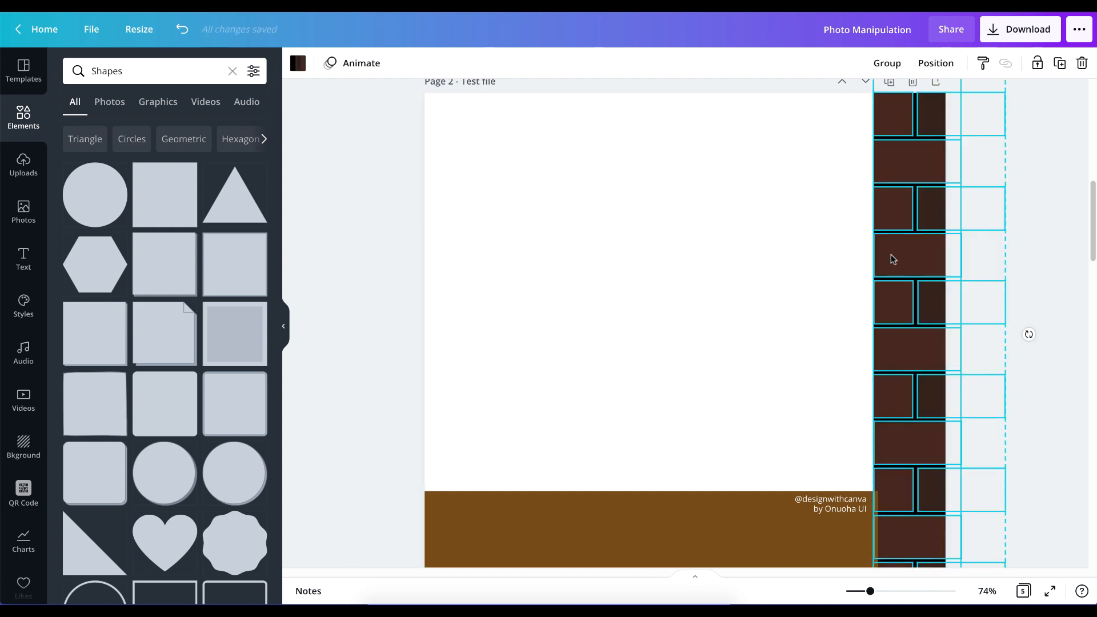
{"action": "left_click_drag", "start_coordinate": [892, 257], "coordinate": [626, 260]}
{"action": "left_click", "coordinate": [920, 266]}
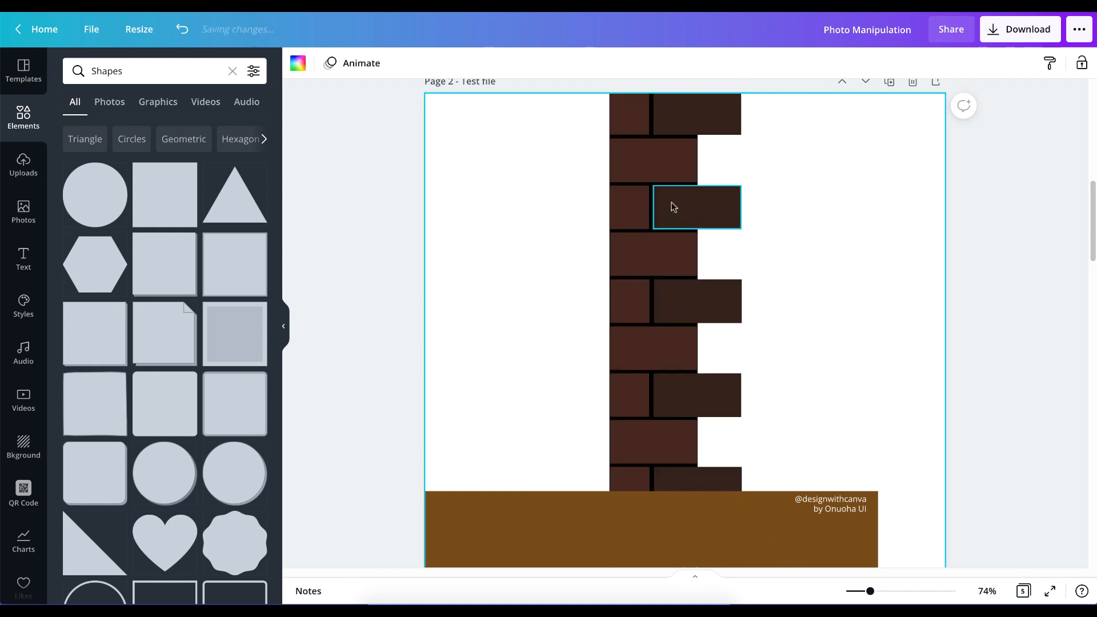
Step: Try adjusting the small brick at the head of the brick column, and undo the change
{"action": "left_click", "coordinate": [656, 166]}
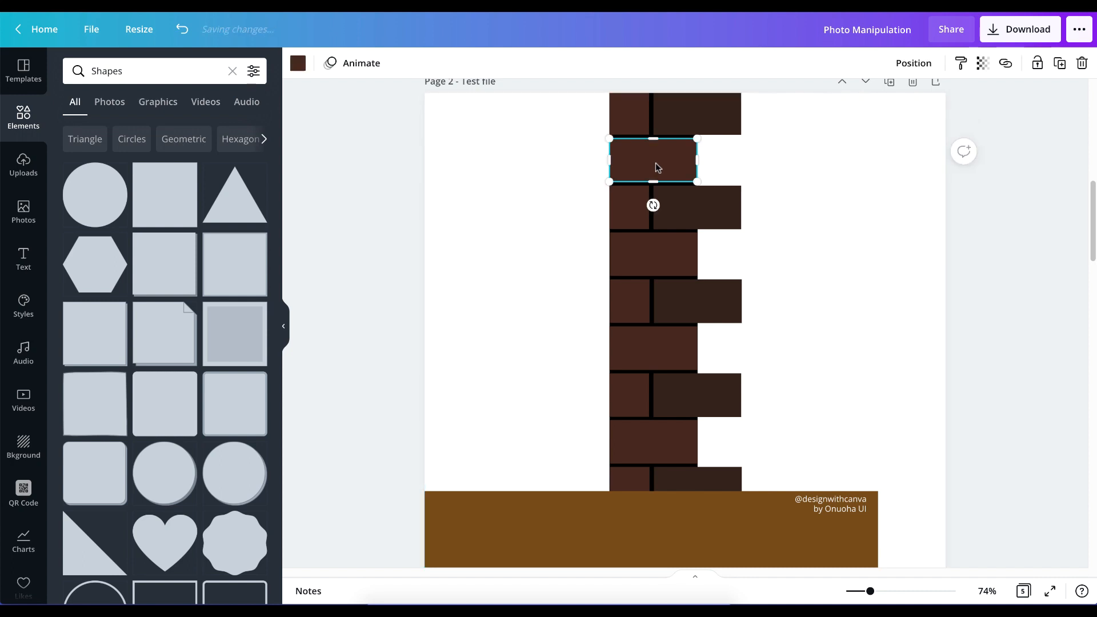
{"action": "left_click", "coordinate": [786, 164]}
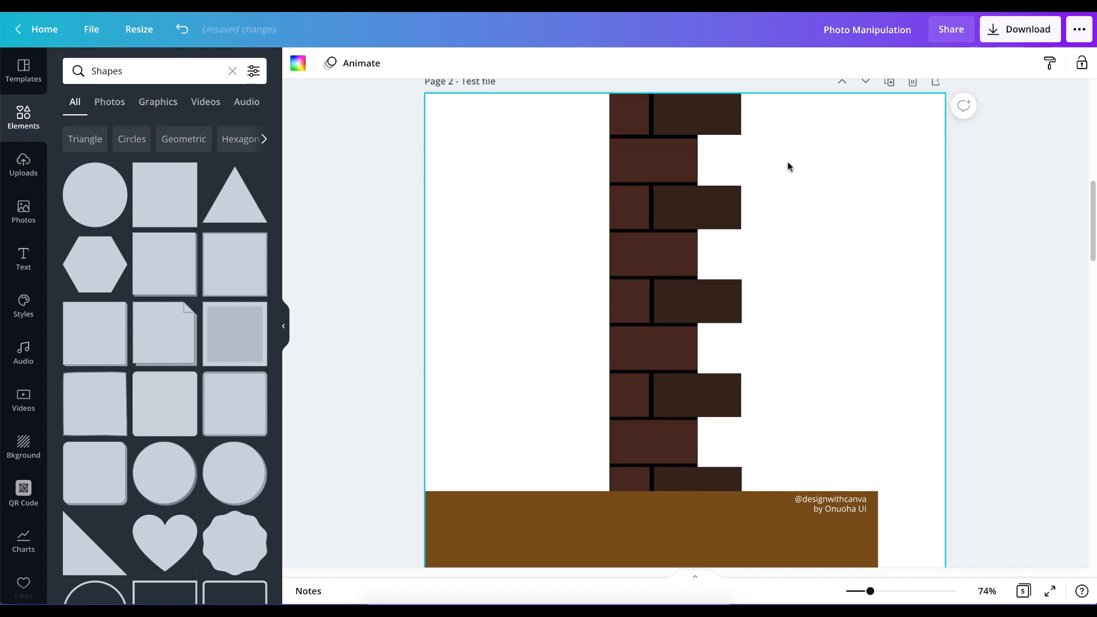
{"action": "left_click", "coordinate": [624, 122]}
{"action": "left_click_drag", "start_coordinate": [650, 112], "coordinate": [649, 143]}
{"action": "key", "text": "ctrl+z"}
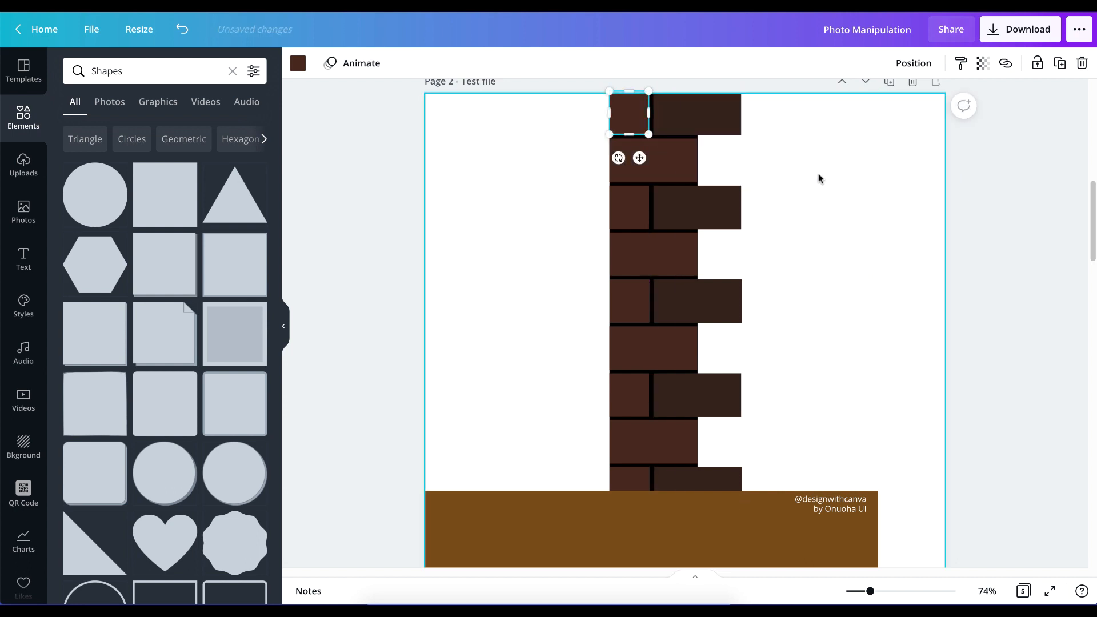
{"action": "left_click", "coordinate": [851, 210]}
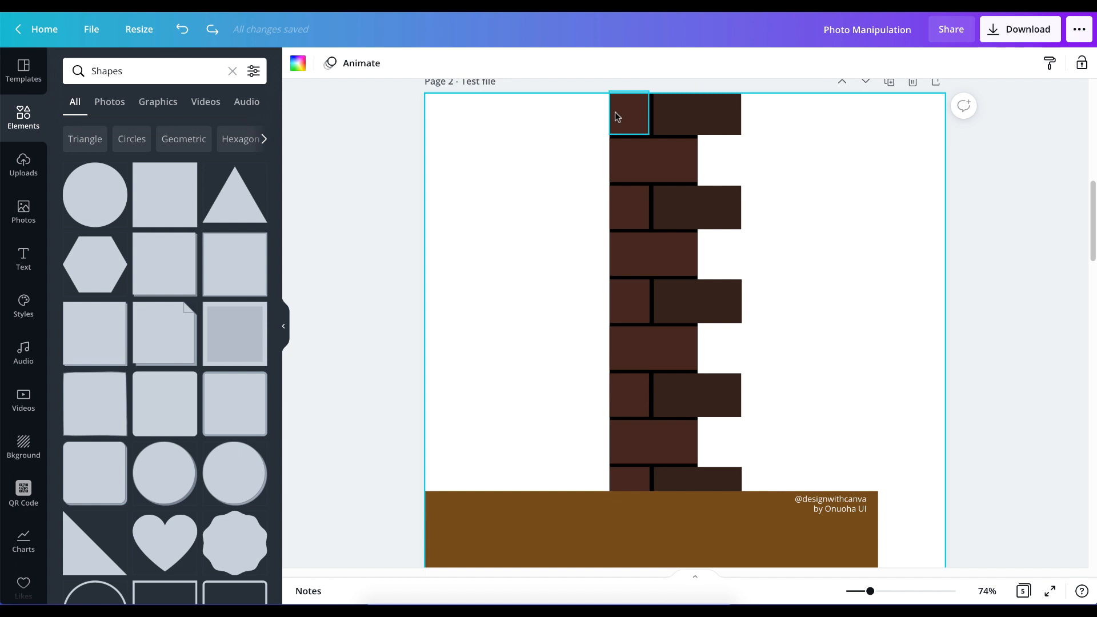
Step: Move the top two bricks from the column into the blank area, and place a copy of the dark brick beneath them
{"action": "left_click", "coordinate": [629, 115]}
{"action": "left_click", "coordinate": [669, 115]}
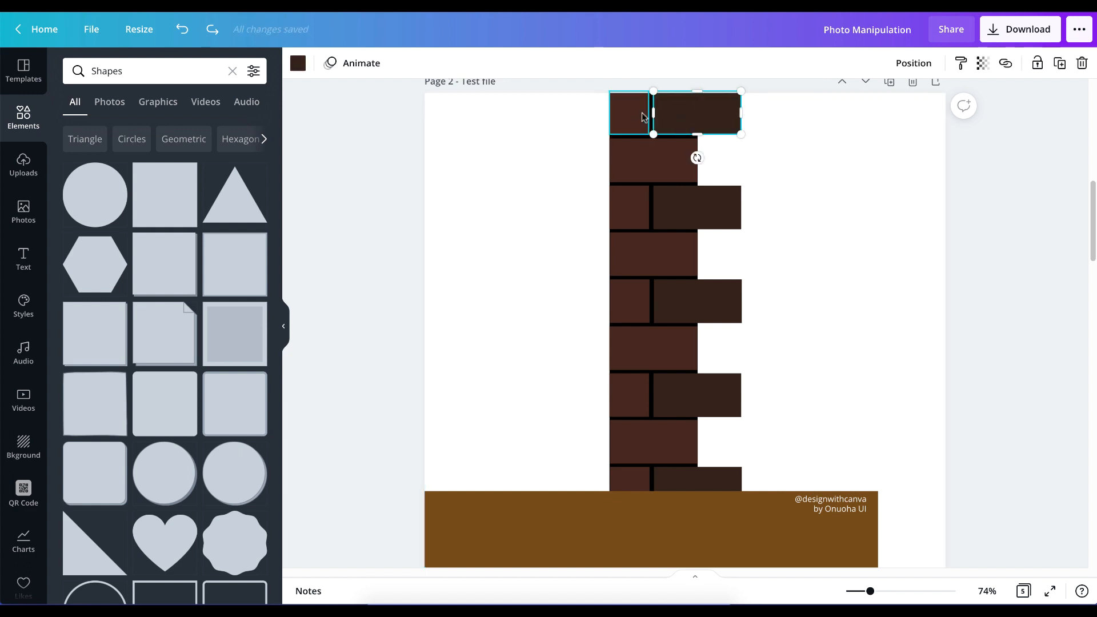
{"action": "left_click", "coordinate": [638, 112]}
{"action": "left_click", "coordinate": [682, 115], "text": "shift"}
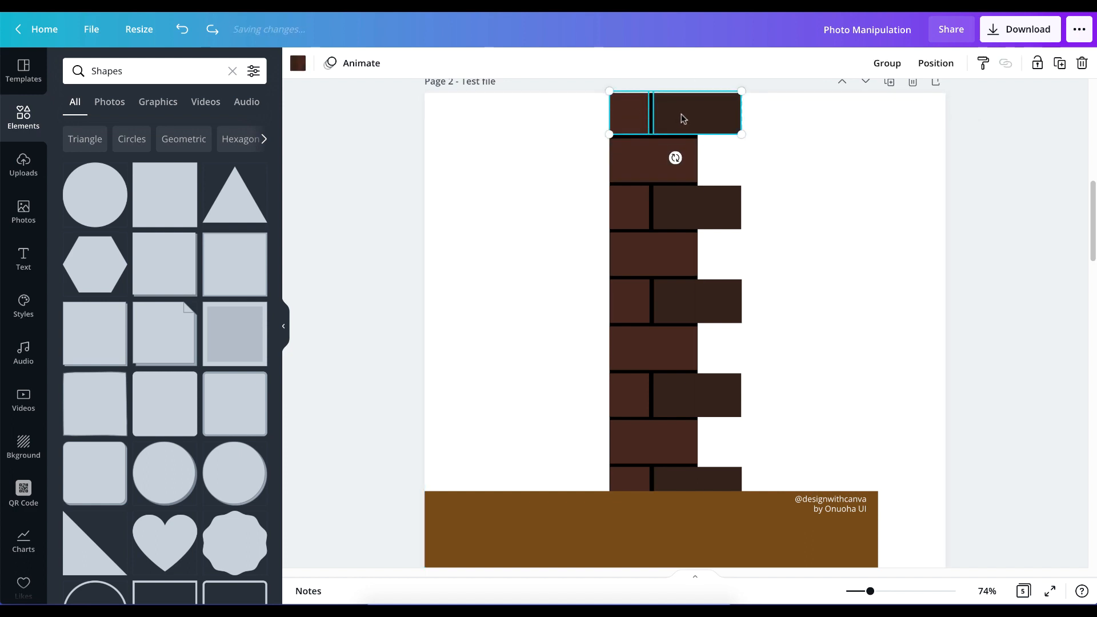
{"action": "left_click_drag", "start_coordinate": [684, 112], "coordinate": [821, 213]}
{"action": "left_click", "coordinate": [911, 228]}
{"action": "left_click", "coordinate": [871, 170]}
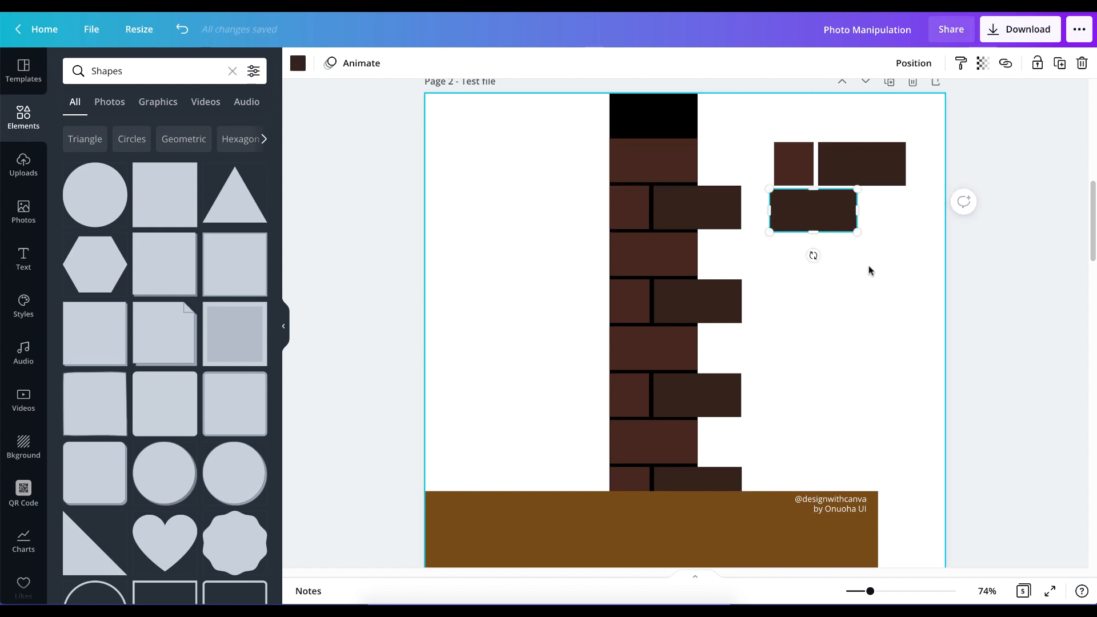
{"action": "left_click", "coordinate": [882, 343]}
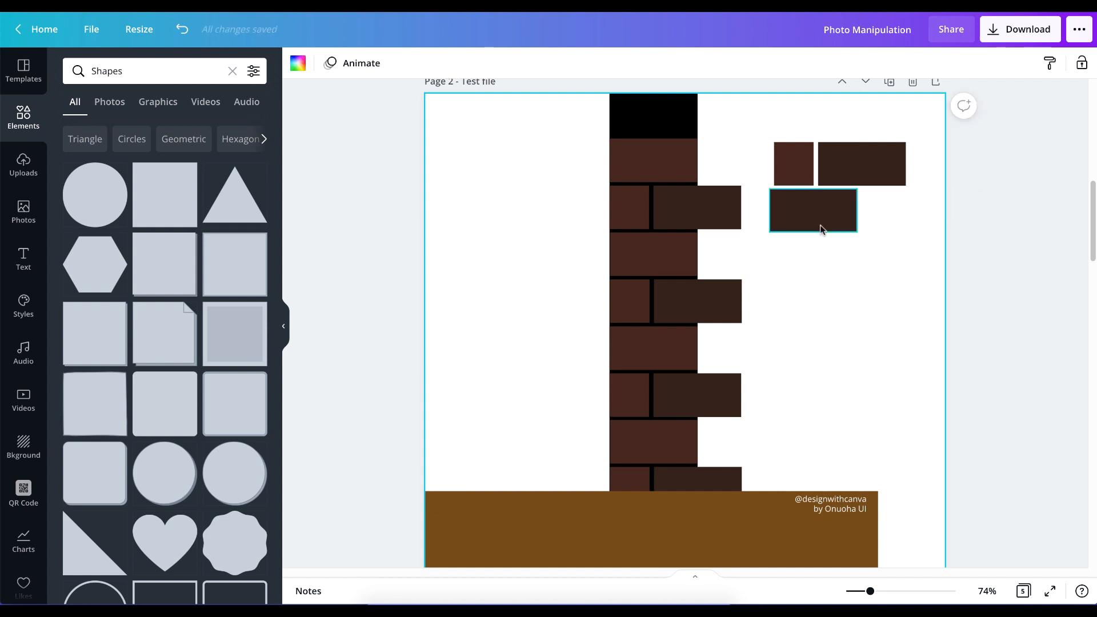
Step: Copy the small reddish brick into the second row beside the dark brick, and nudge it to leave a narrow gap
{"action": "left_click", "coordinate": [797, 179]}
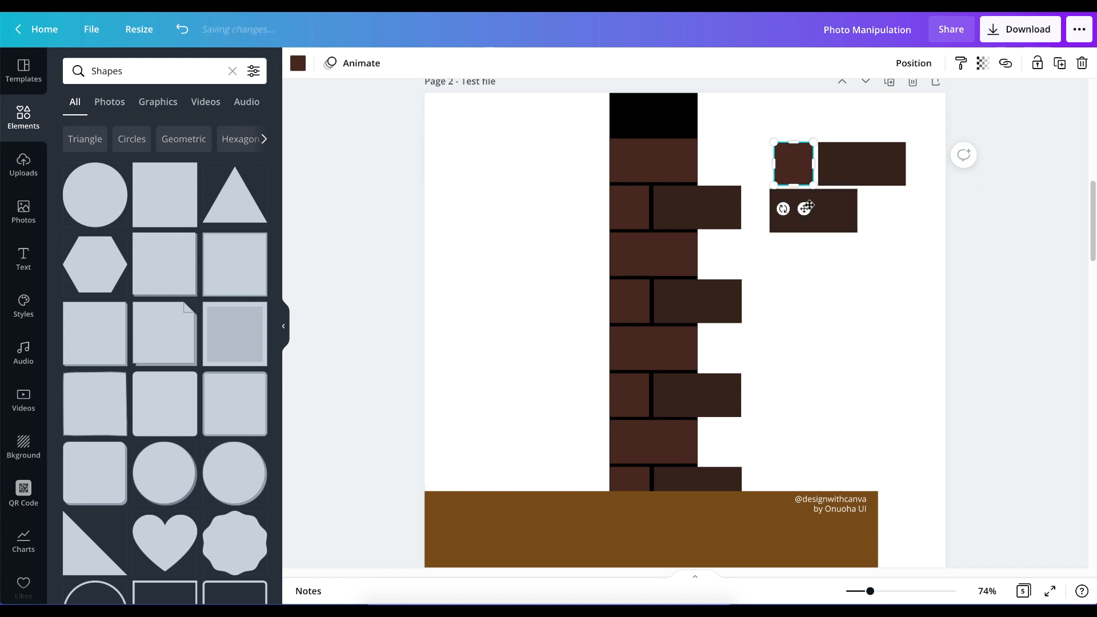
{"action": "left_click_drag", "start_coordinate": [797, 179], "coordinate": [881, 224], "text": "alt"}
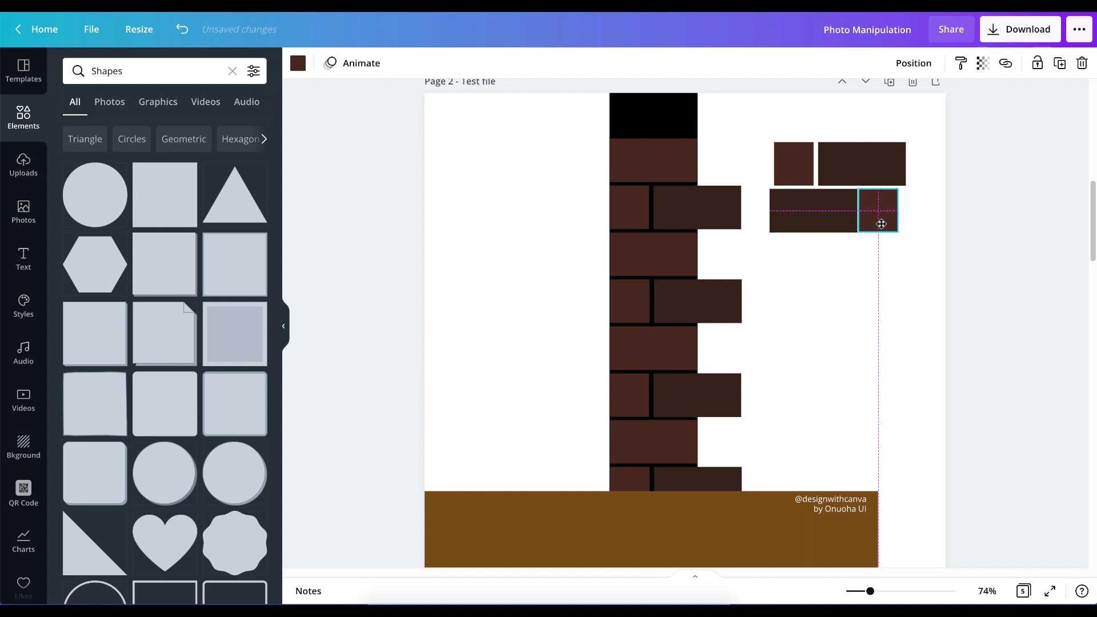
{"action": "key", "text": "Right"}
{"action": "key", "text": "Right"}
{"action": "key", "text": "Right"}
{"action": "key", "text": "Right"}
{"action": "key", "text": "Right"}
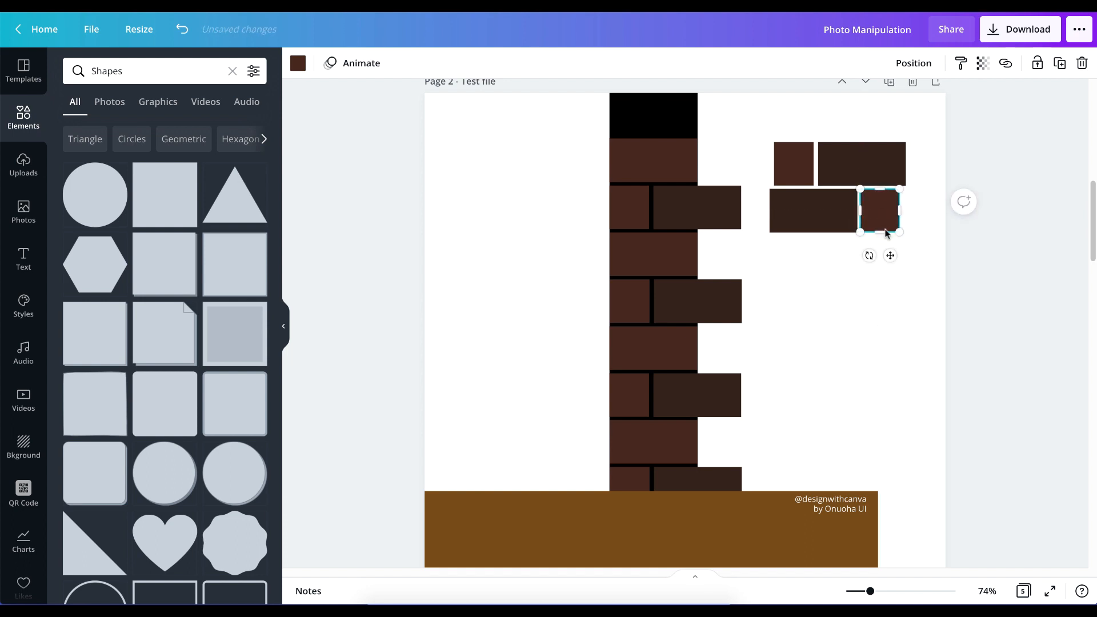
Step: Copy the dark brick to the end of the second sample row, running past the page edge
{"action": "left_click", "coordinate": [890, 342]}
{"action": "left_click", "coordinate": [869, 221]}
{"action": "left_click", "coordinate": [820, 227]}
{"action": "left_click_drag", "start_coordinate": [886, 225], "coordinate": [944, 235], "text": "alt"}
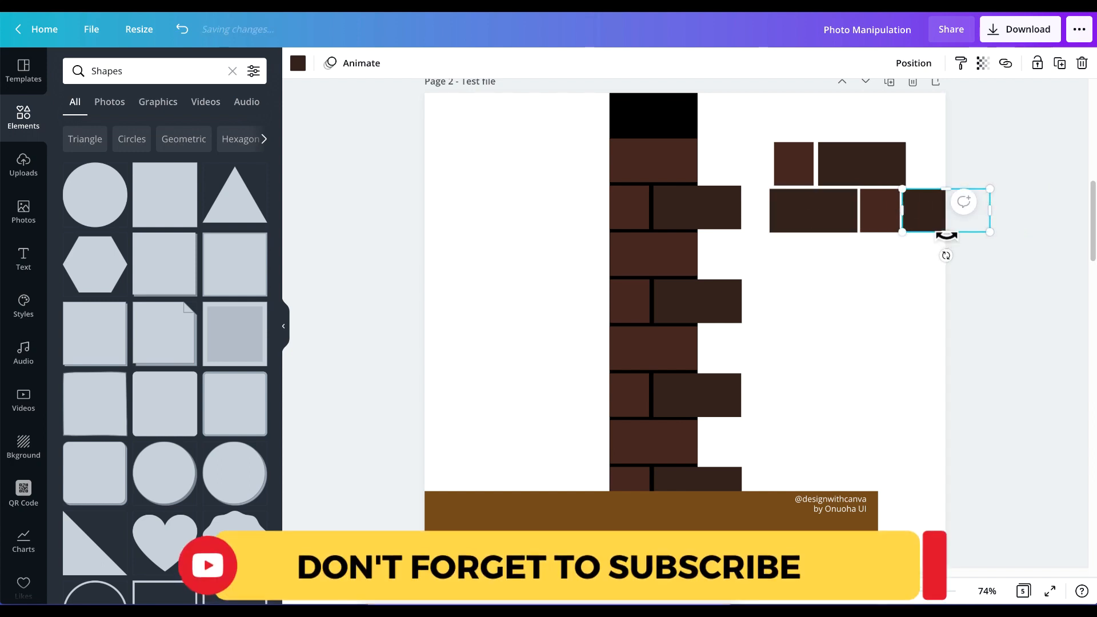
{"action": "left_click", "coordinate": [901, 297]}
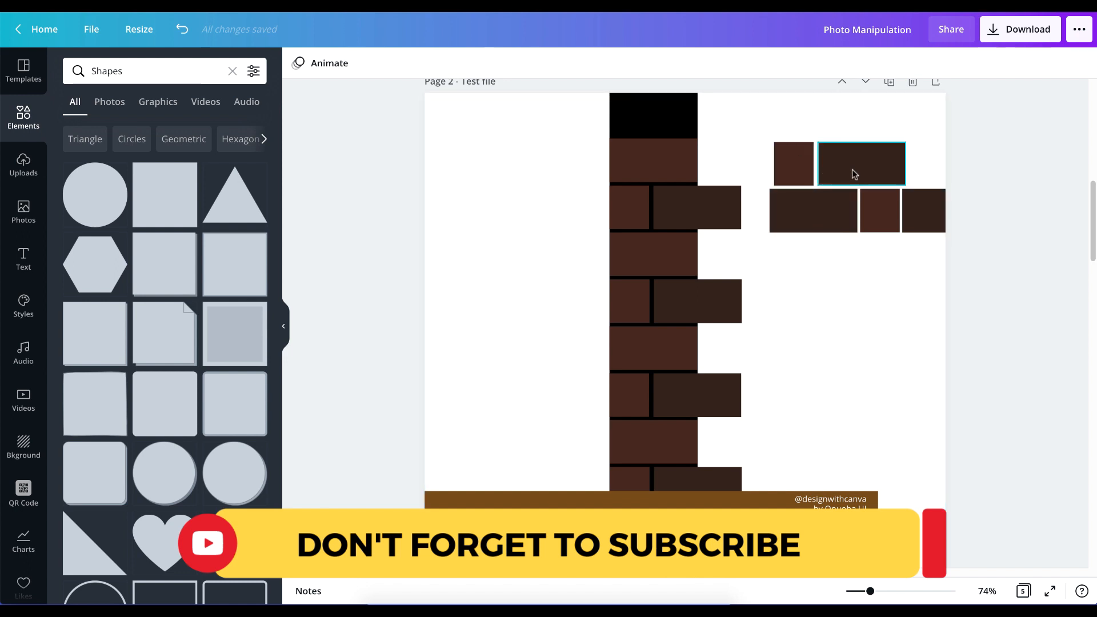
Step: Duplicate the first and second sample brick rows below themselves in alternating order to make four rows
{"action": "left_click_drag", "start_coordinate": [765, 137], "coordinate": [928, 171]}
{"action": "left_click_drag", "start_coordinate": [838, 154], "coordinate": [853, 248], "text": "alt"}
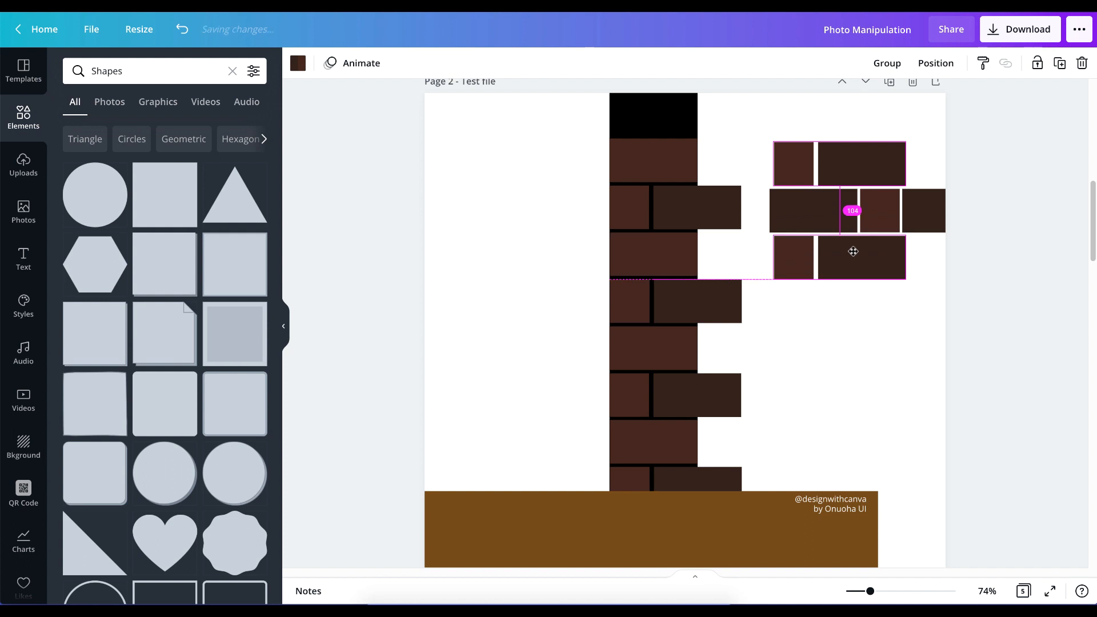
{"action": "left_click", "coordinate": [879, 326]}
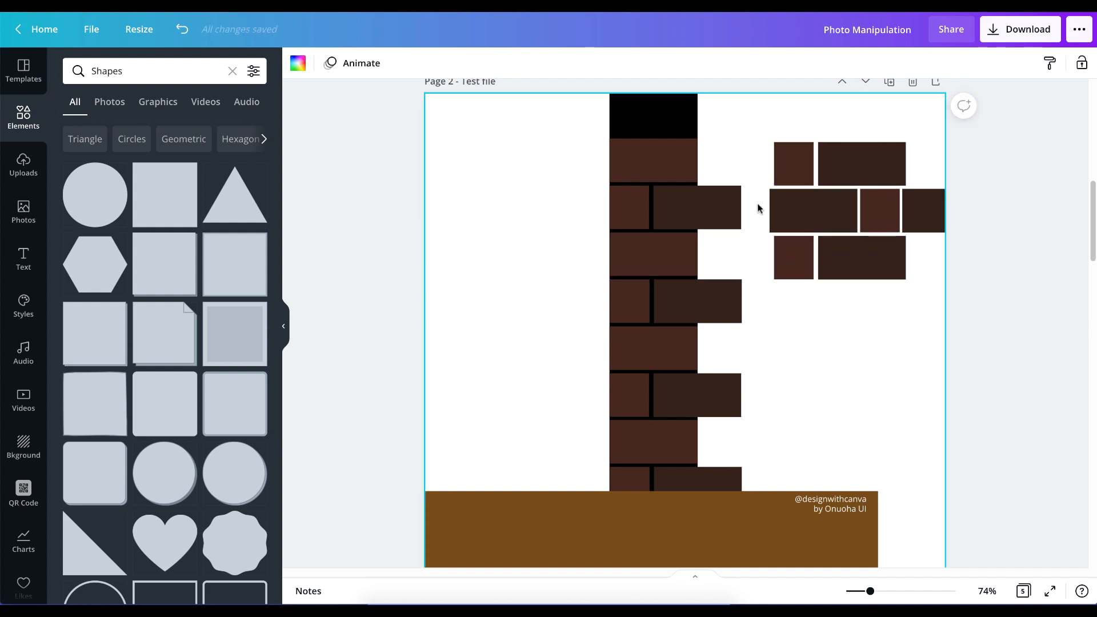
{"action": "left_click_drag", "start_coordinate": [758, 208], "coordinate": [963, 204]}
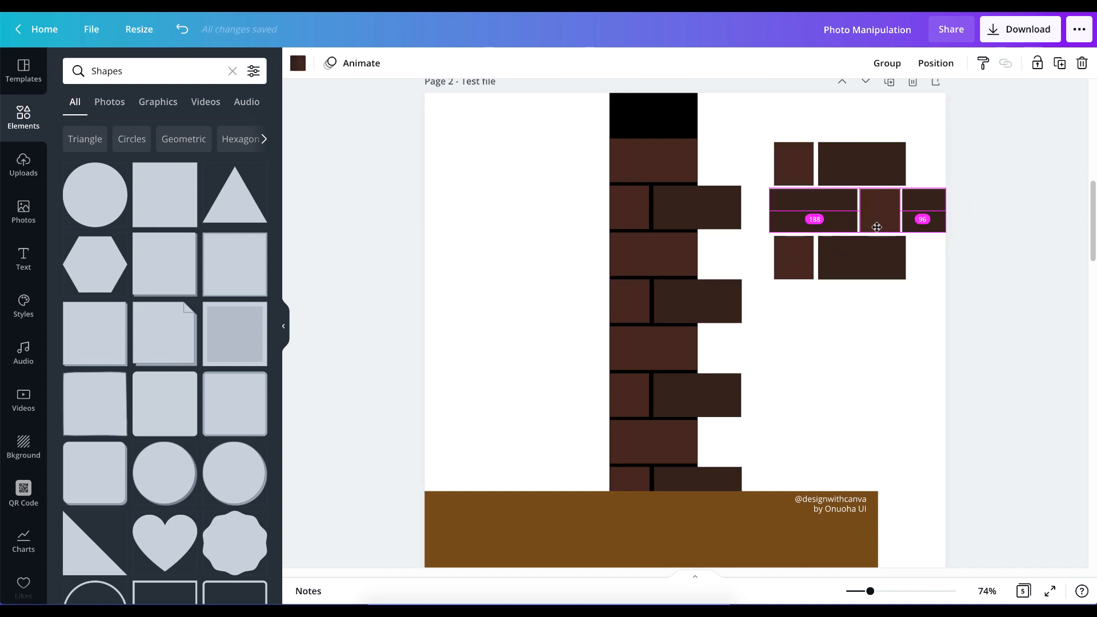
{"action": "left_click_drag", "start_coordinate": [874, 228], "coordinate": [884, 296], "text": "alt"}
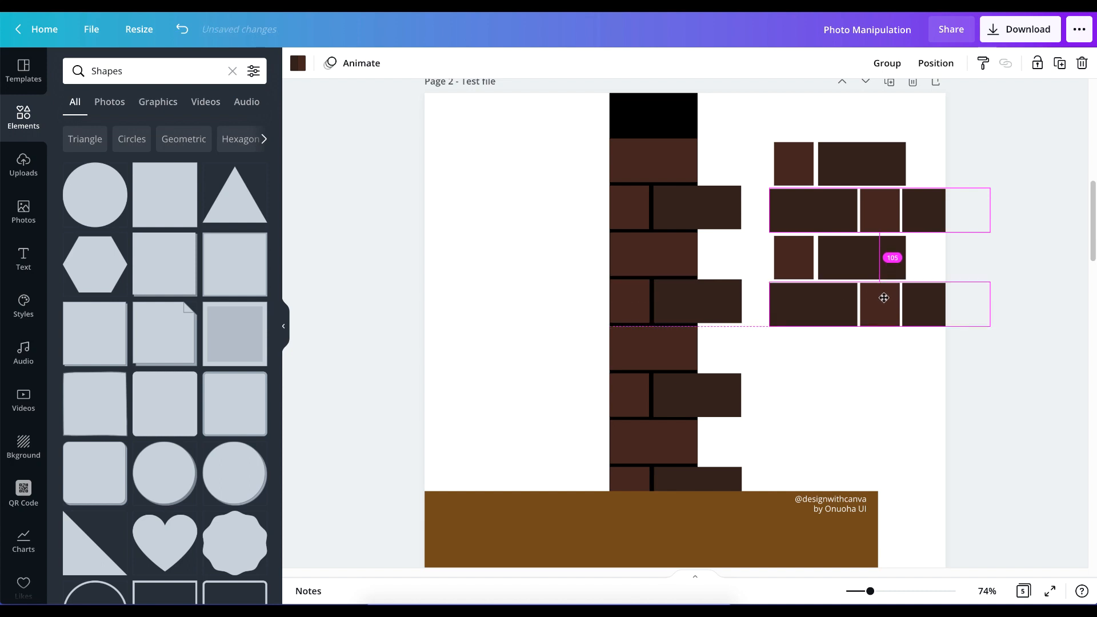
{"action": "left_click", "coordinate": [921, 380]}
Step: Delete the sample brick rows, and pull the black strip out from behind the brick column and delete it
{"action": "left_click_drag", "start_coordinate": [766, 118], "coordinate": [966, 324]}
{"action": "key", "text": "Delete"}
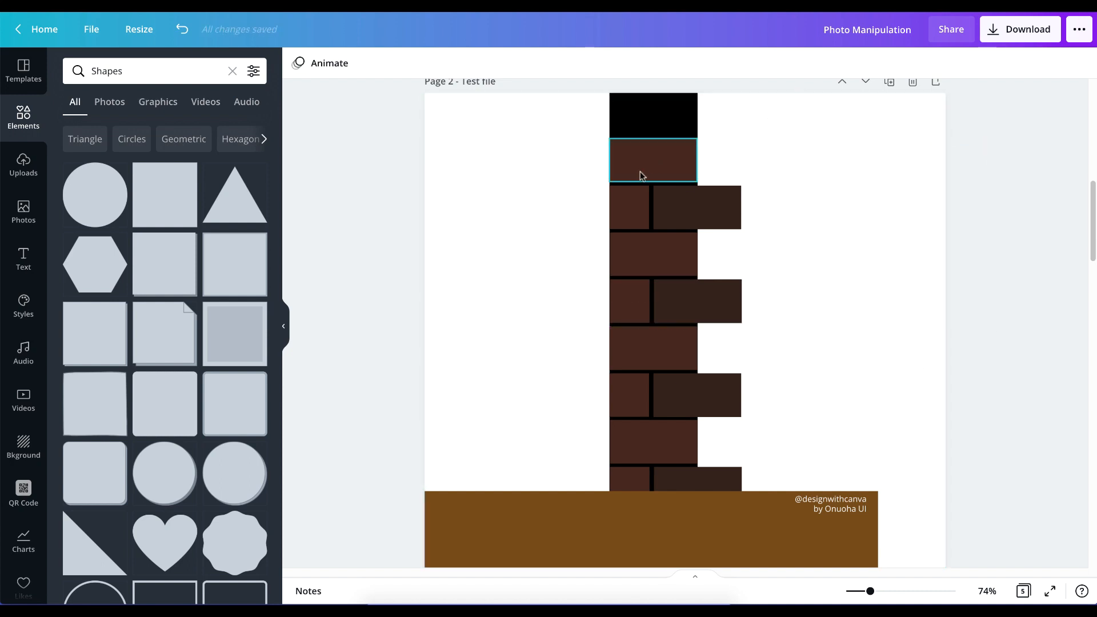
{"action": "left_click", "coordinate": [656, 162]}
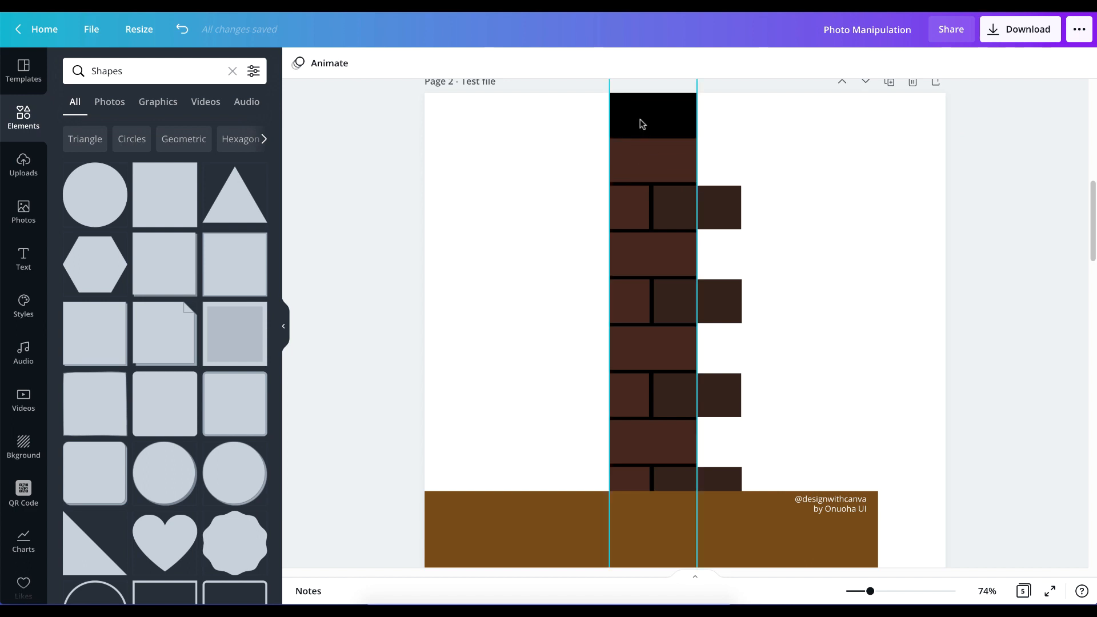
{"action": "left_click_drag", "start_coordinate": [642, 124], "coordinate": [831, 233]}
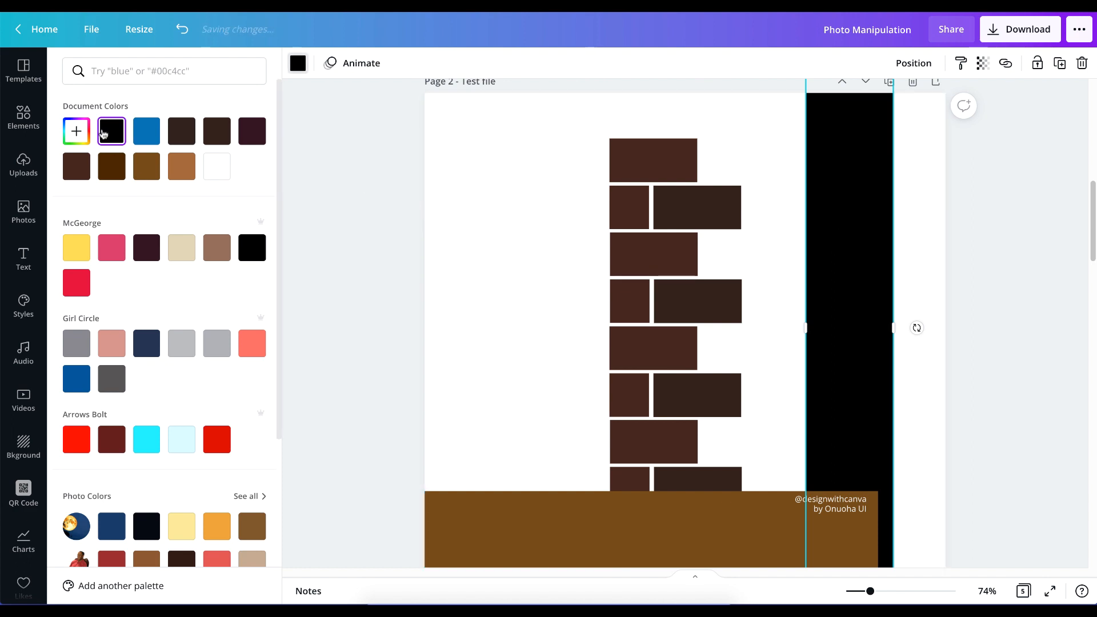
{"action": "left_click", "coordinate": [492, 200]}
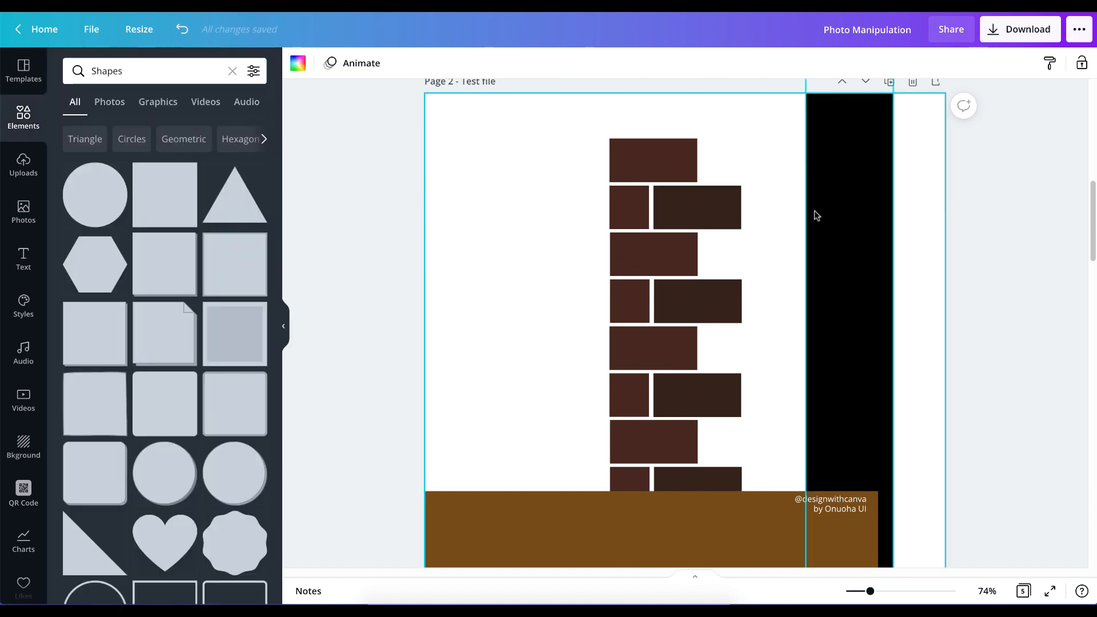
{"action": "left_click", "coordinate": [846, 213]}
{"action": "key", "text": "Delete"}
Step: Delete all the remaining bricks of the column one by one, down to the row behind the brown rectangle
{"action": "left_click", "coordinate": [660, 154]}
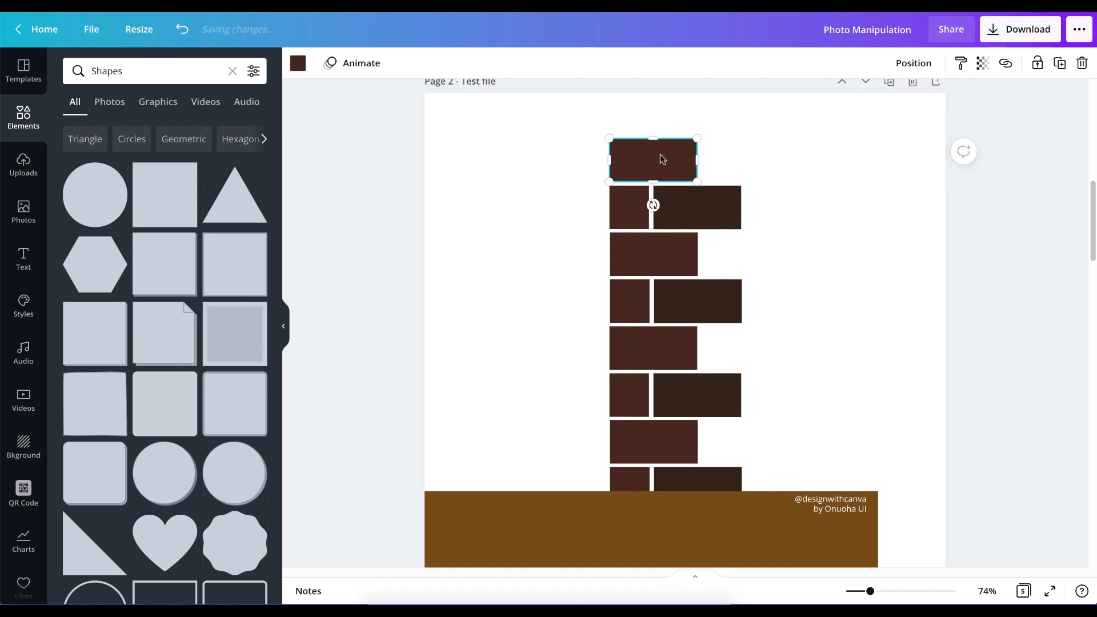
{"action": "key", "text": "Delete"}
{"action": "left_click", "coordinate": [673, 204]}
{"action": "key", "text": "Delete"}
{"action": "left_click", "coordinate": [633, 198]}
{"action": "key", "text": "Delete"}
{"action": "left_click", "coordinate": [650, 251]}
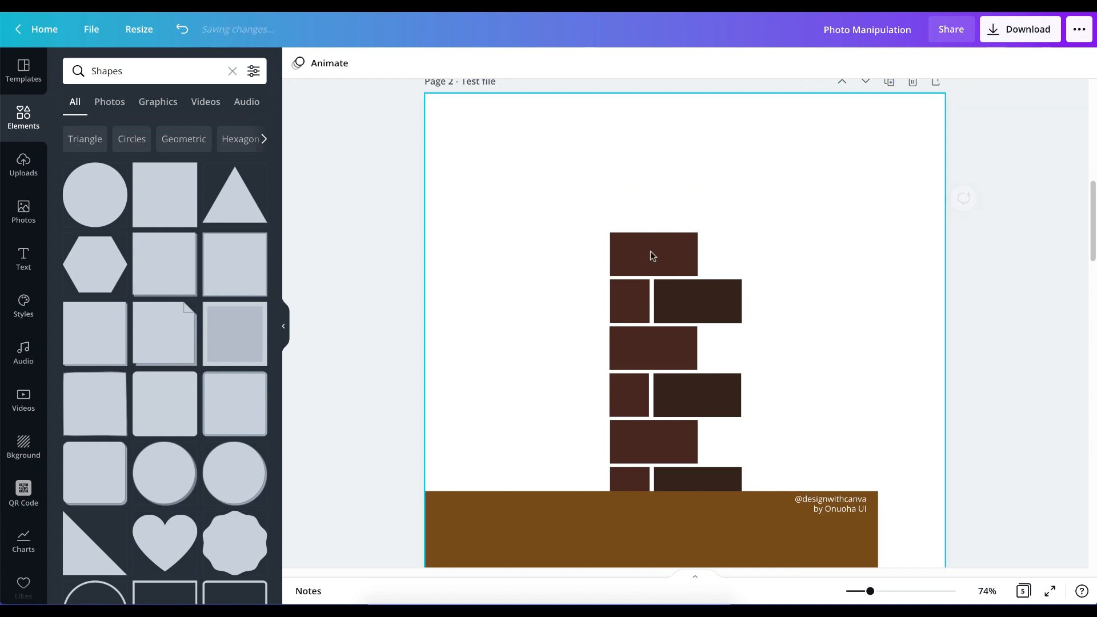
{"action": "key", "text": "Delete"}
{"action": "left_click", "coordinate": [684, 307]}
{"action": "key", "text": "Delete"}
{"action": "left_click", "coordinate": [636, 300]}
{"action": "key", "text": "Delete"}
{"action": "left_click", "coordinate": [655, 352]}
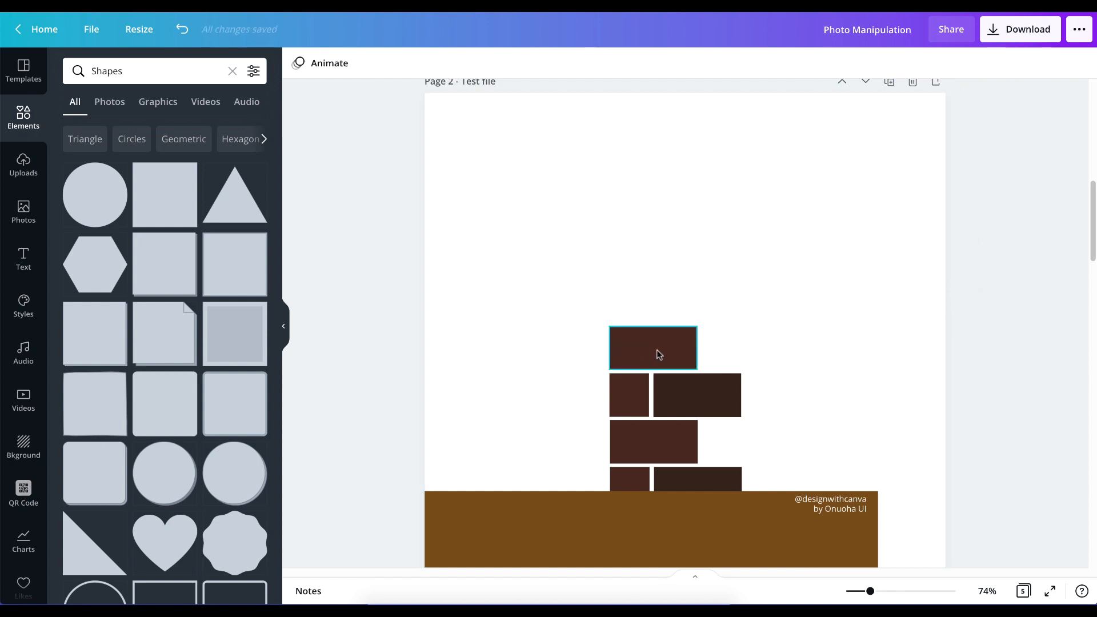
{"action": "key", "text": "Delete"}
{"action": "left_click", "coordinate": [684, 382]}
{"action": "key", "text": "Delete"}
{"action": "left_click", "coordinate": [633, 394]}
{"action": "key", "text": "Delete"}
{"action": "left_click", "coordinate": [650, 424]}
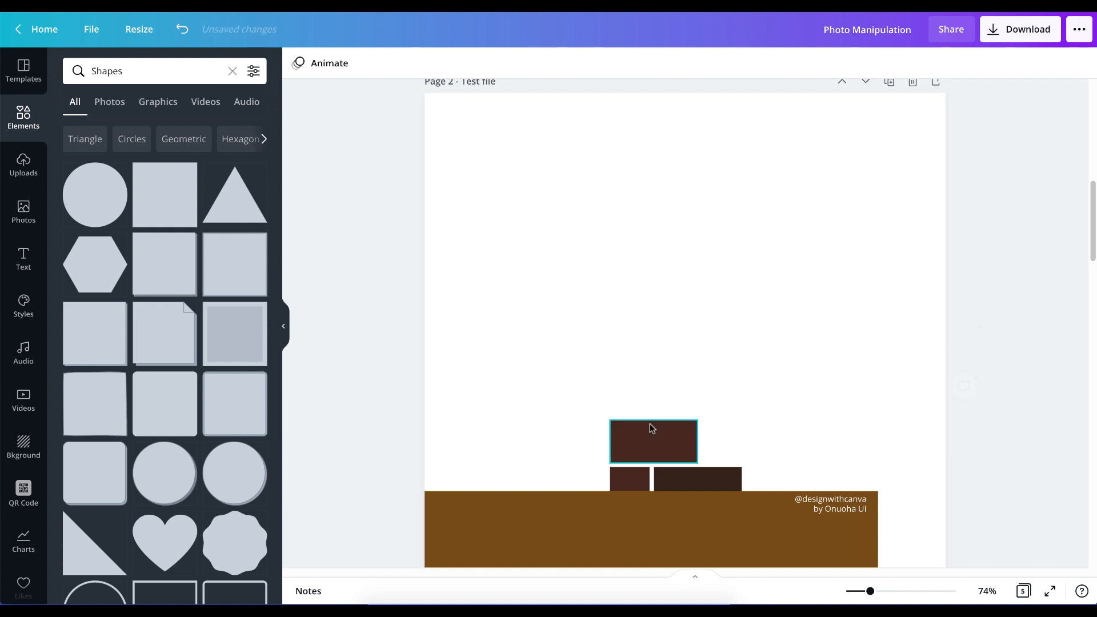
{"action": "key", "text": "Delete"}
{"action": "left_click", "coordinate": [639, 476]}
{"action": "key", "text": "Delete"}
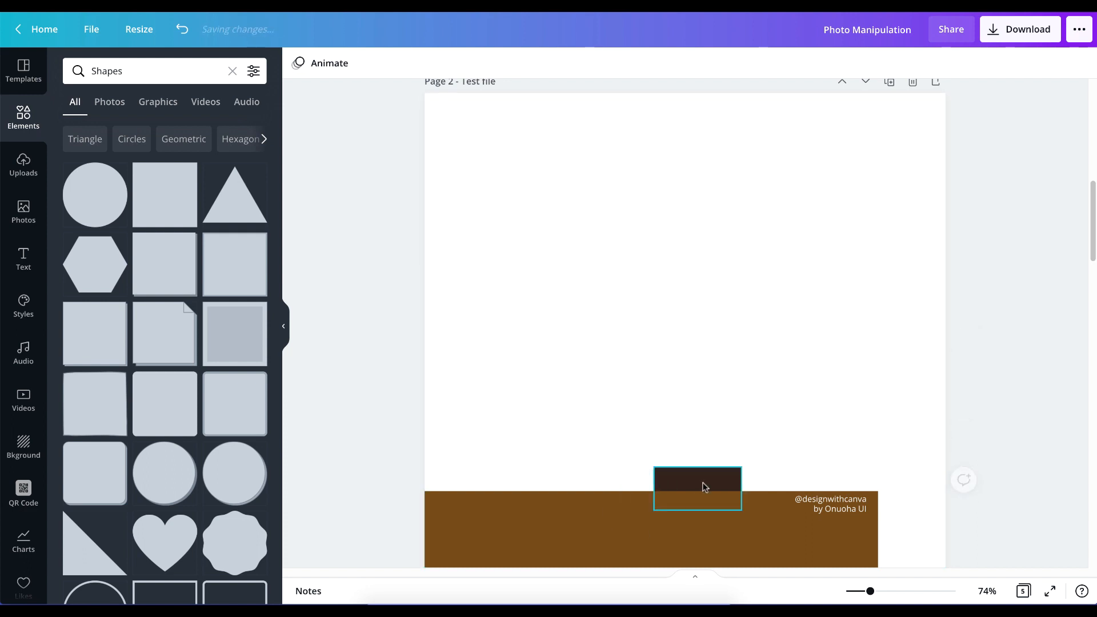
{"action": "left_click", "coordinate": [705, 483]}
{"action": "key", "text": "Delete"}
Step: Inspect the brown rectangle with the credit text at the foot of Page 2 up close
{"action": "scroll", "coordinate": [719, 460], "scroll_direction": "down", "scroll_amount": 3}
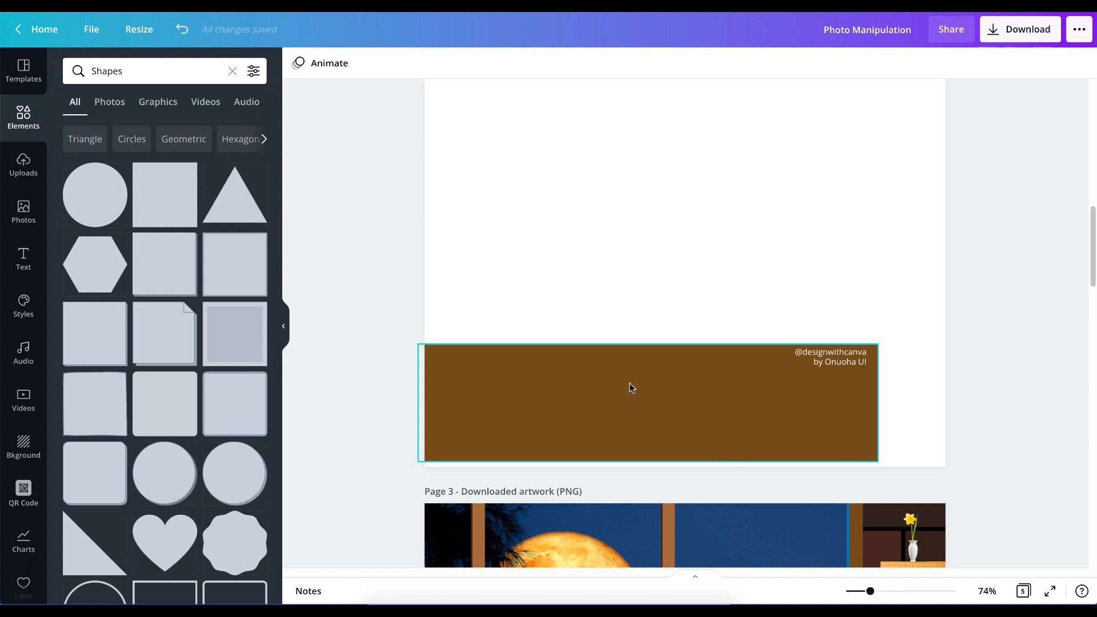
{"action": "left_click", "coordinate": [620, 412]}
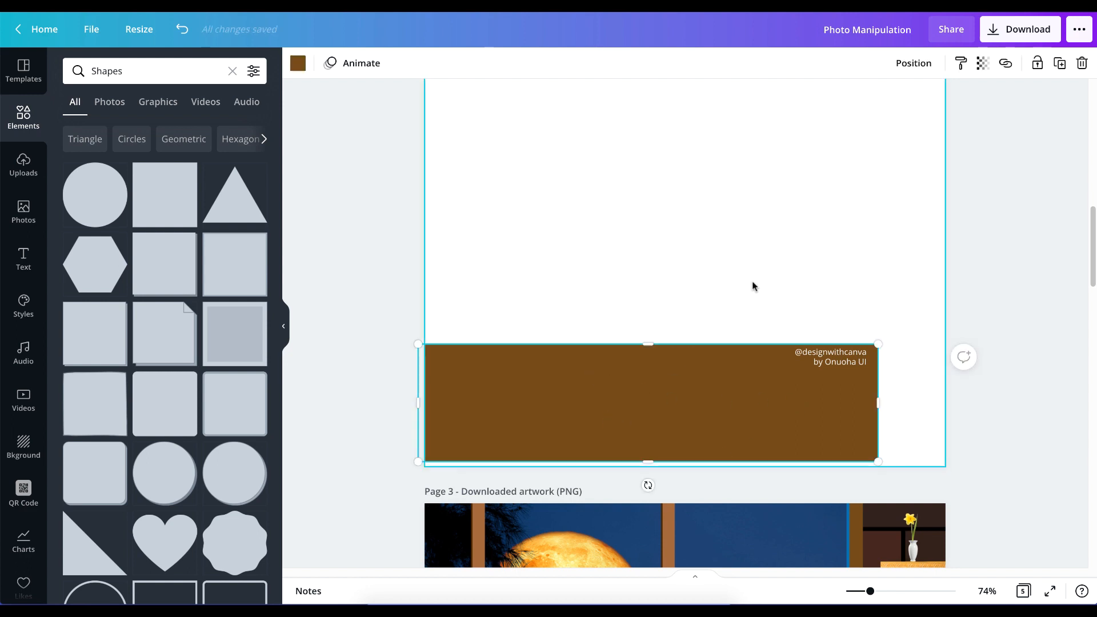
{"action": "left_click_drag", "start_coordinate": [754, 289], "coordinate": [774, 314]}
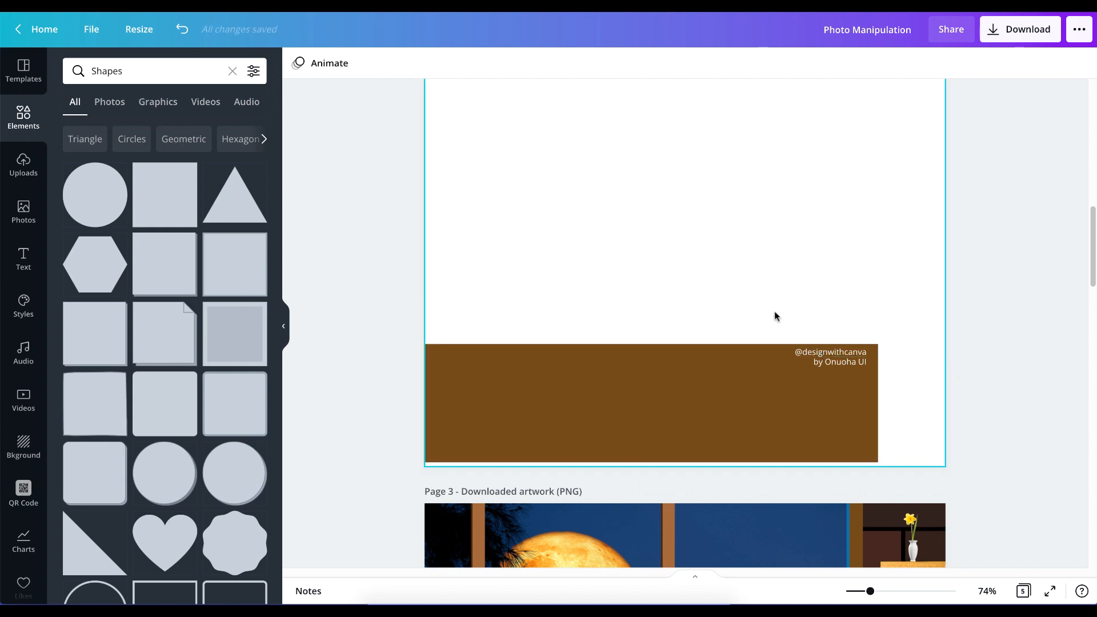
{"action": "scroll", "coordinate": [838, 348], "scroll_direction": "up", "scroll_amount": 5}
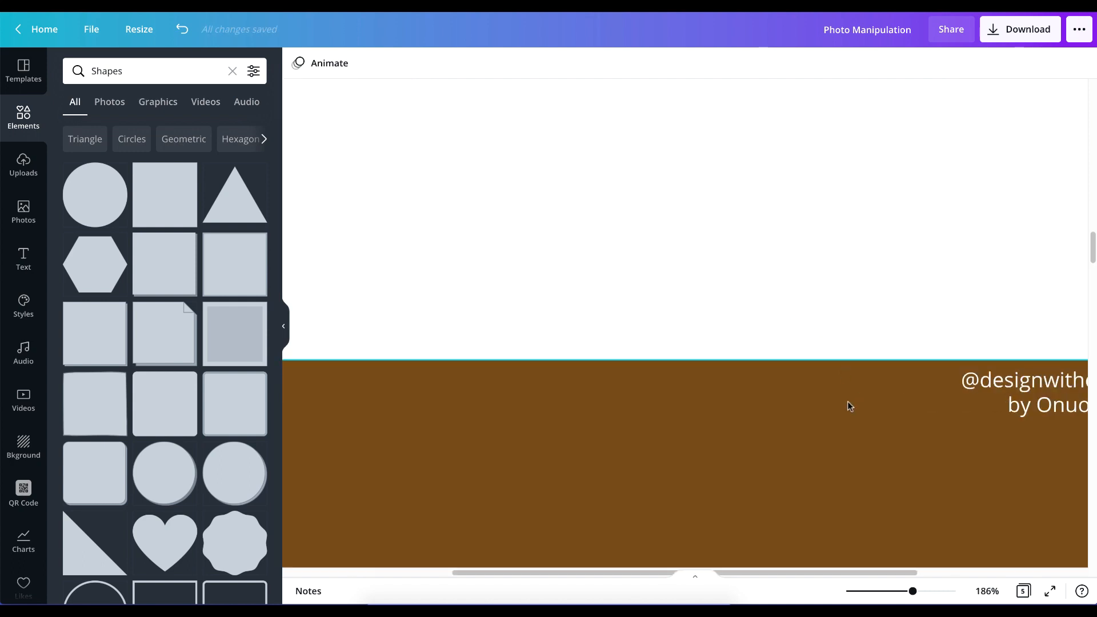
{"action": "scroll", "coordinate": [848, 401], "scroll_direction": "right", "scroll_amount": 5}
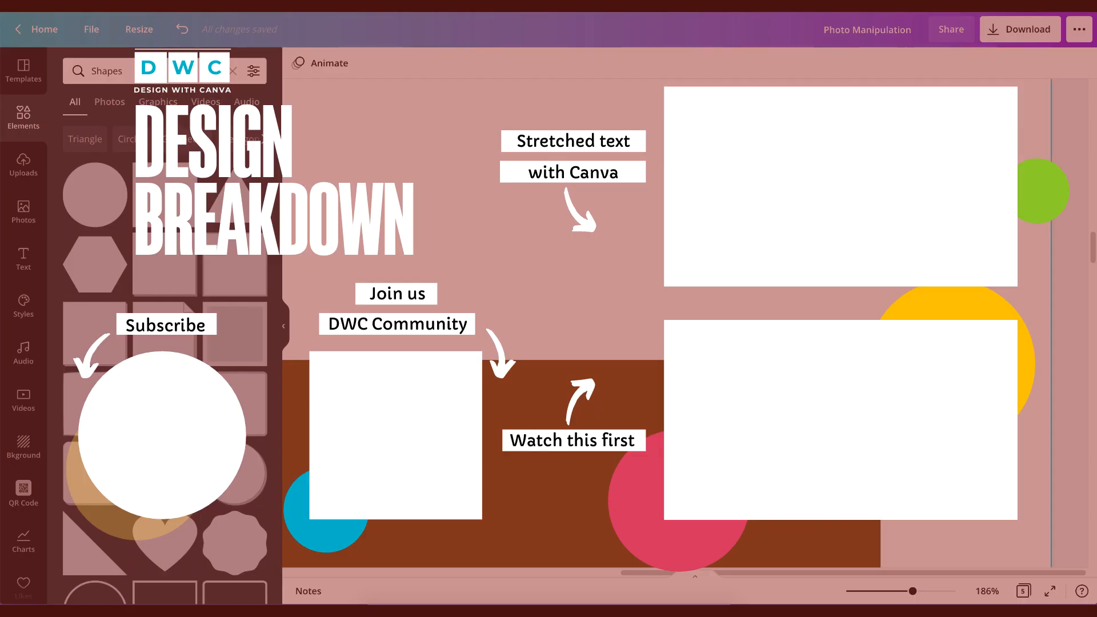
Step: Undo the deletion of the column's bricks and the removal of the black strip on Page 2
{"action": "scroll", "coordinate": [846, 354], "scroll_direction": "down", "scroll_amount": 2}
{"action": "scroll", "coordinate": [845, 355], "scroll_direction": "down", "scroll_amount": 10}
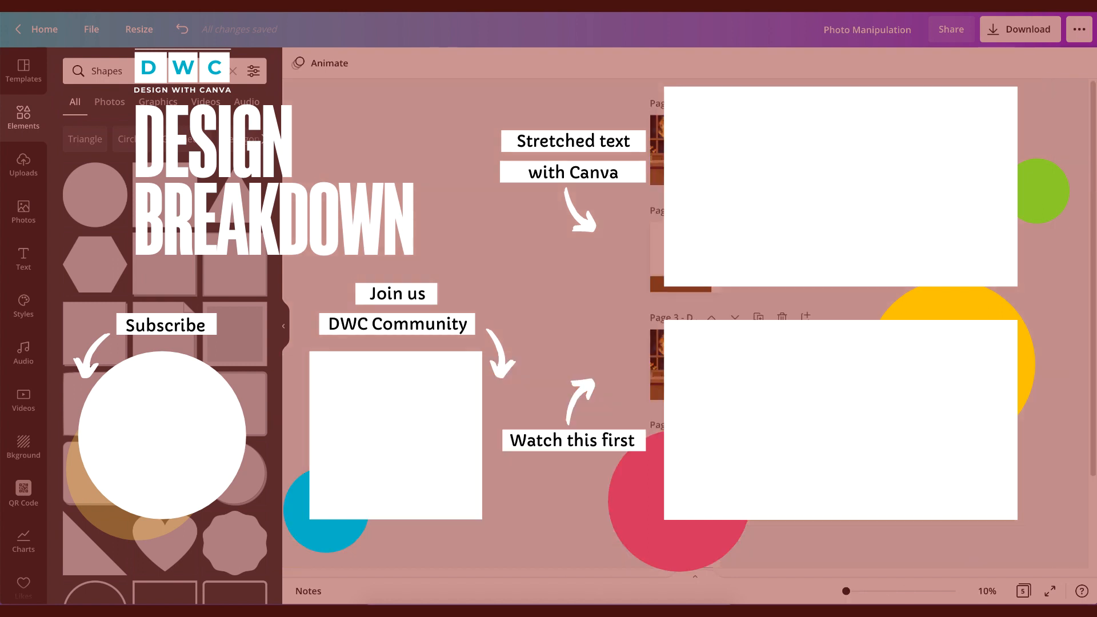
{"action": "left_click", "coordinate": [987, 596]}
{"action": "left_click", "coordinate": [970, 531]}
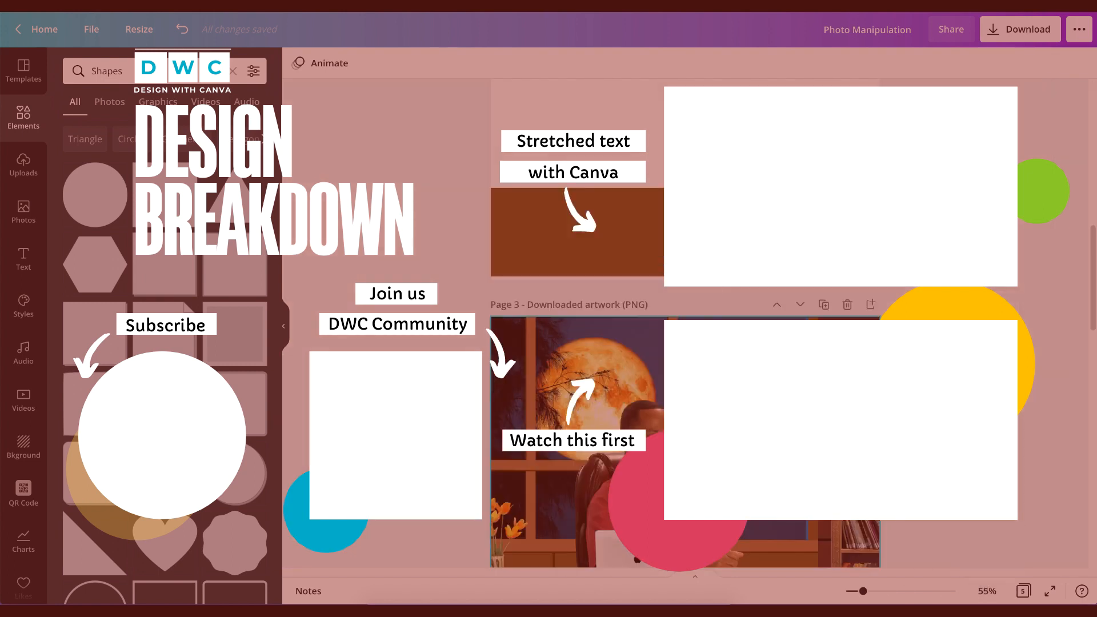
{"action": "scroll", "coordinate": [685, 325], "scroll_direction": "up", "scroll_amount": 3}
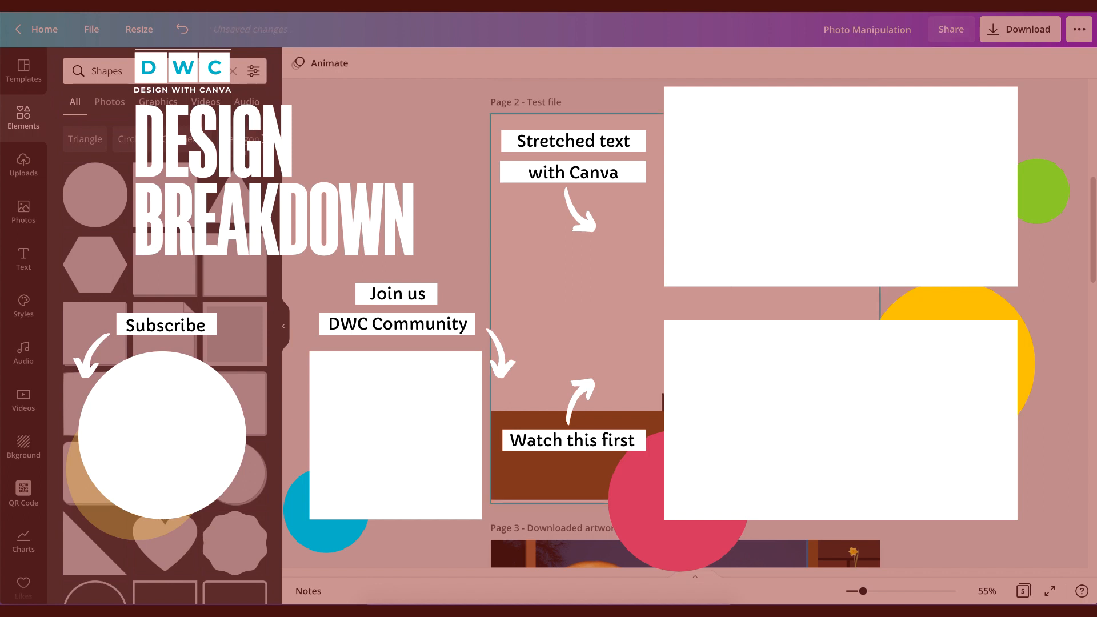
{"action": "key", "text": "ctrl+z"}
{"action": "key", "text": "ctrl+z"}
{"action": "key", "text": "ctrl+z"}
{"action": "key", "text": "ctrl+z"}
{"action": "key", "text": "ctrl+z"}
{"action": "key", "text": "ctrl+z"}
{"action": "key", "text": "ctrl+z"}
{"action": "key", "text": "ctrl+z"}
{"action": "key", "text": "ctrl+z"}
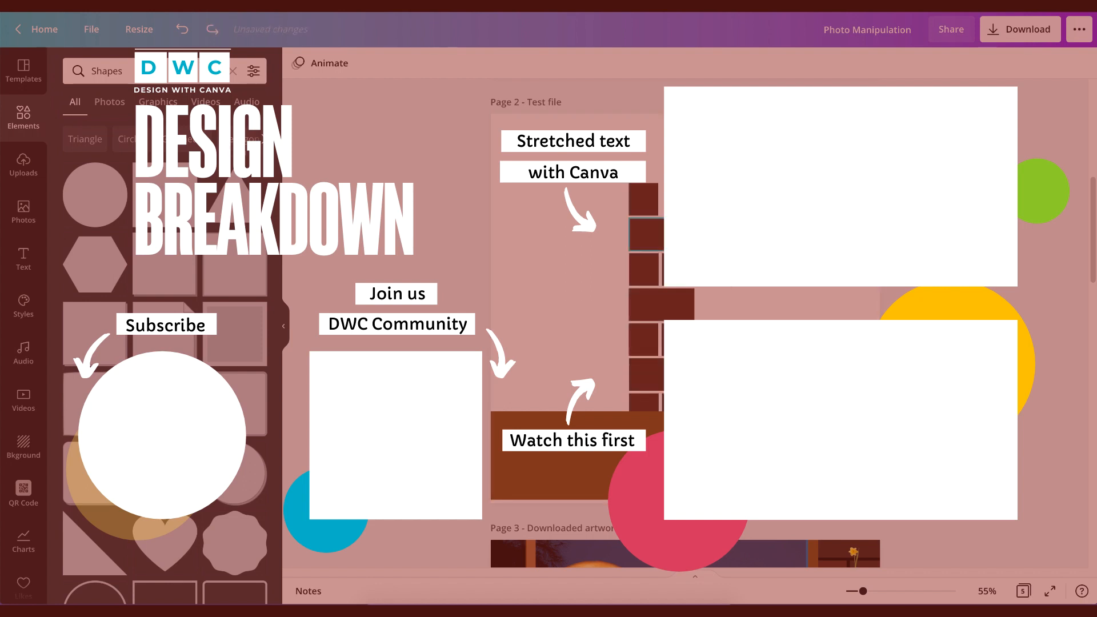
{"action": "key", "text": "ctrl+z"}
{"action": "key", "text": "ctrl+z"}
{"action": "key", "text": "ctrl+z"}
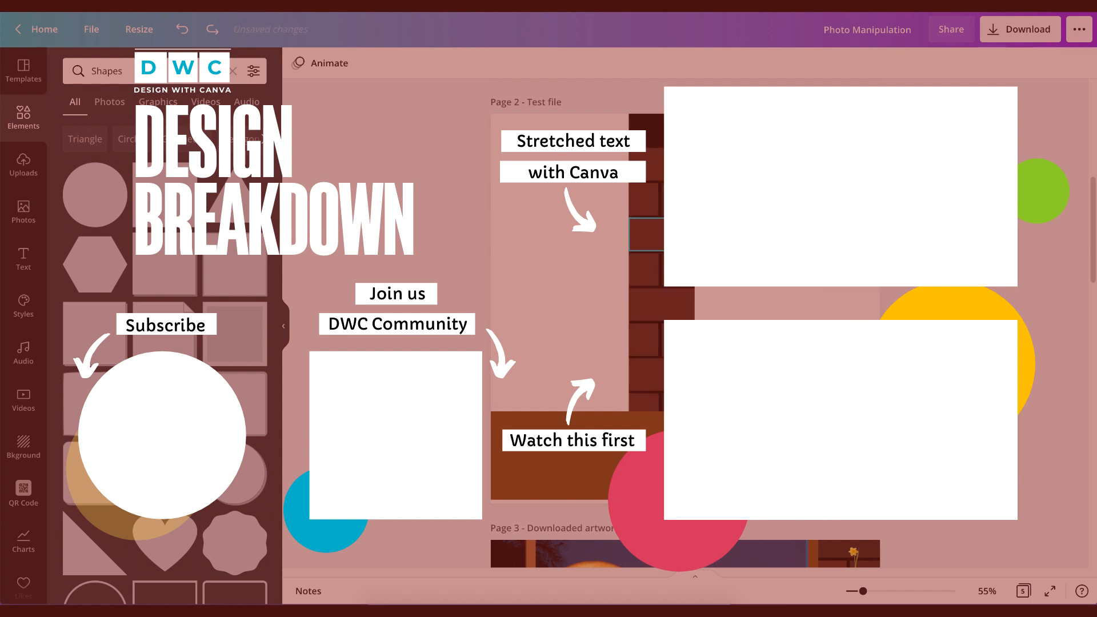
Step: Undo further until the brick wall is back at the edge of Page 2
{"action": "key", "text": "ctrl+z"}
{"action": "key", "text": "ctrl+z"}
{"action": "key", "text": "ctrl+z"}
{"action": "key", "text": "ctrl+z"}
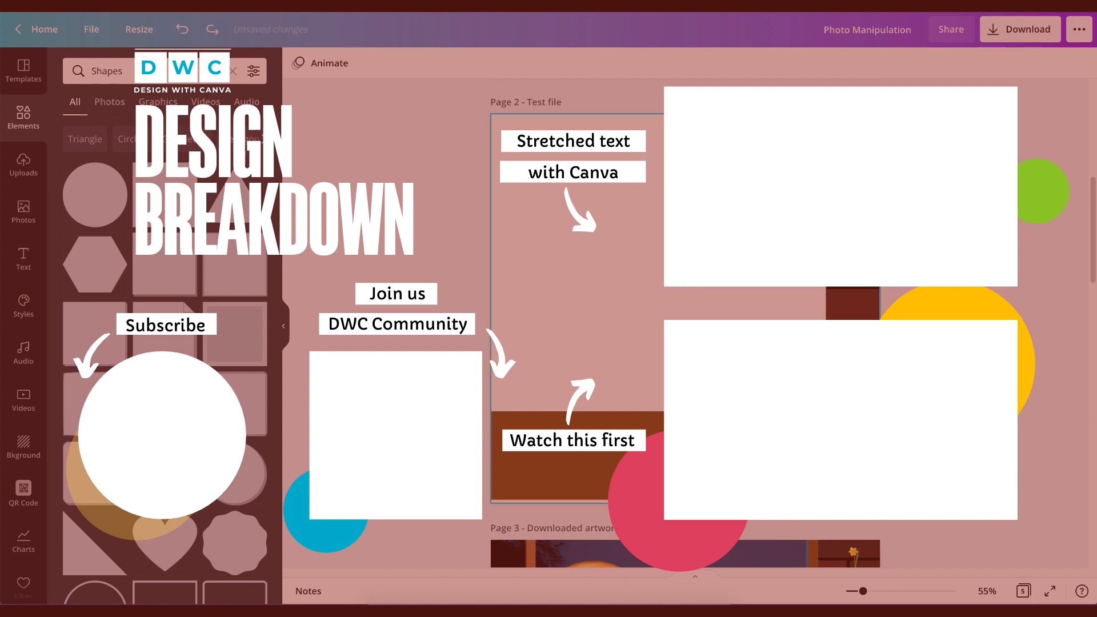
Step: Undo the deletion of the bookshelf pieces on Page 2 and the latest changes to the lower shelf piece
{"action": "key", "text": "ctrl+z"}
{"action": "key", "text": "ctrl+z"}
{"action": "key", "text": "ctrl+z"}
{"action": "key", "text": "ctrl+z"}
{"action": "key", "text": "ctrl+z"}
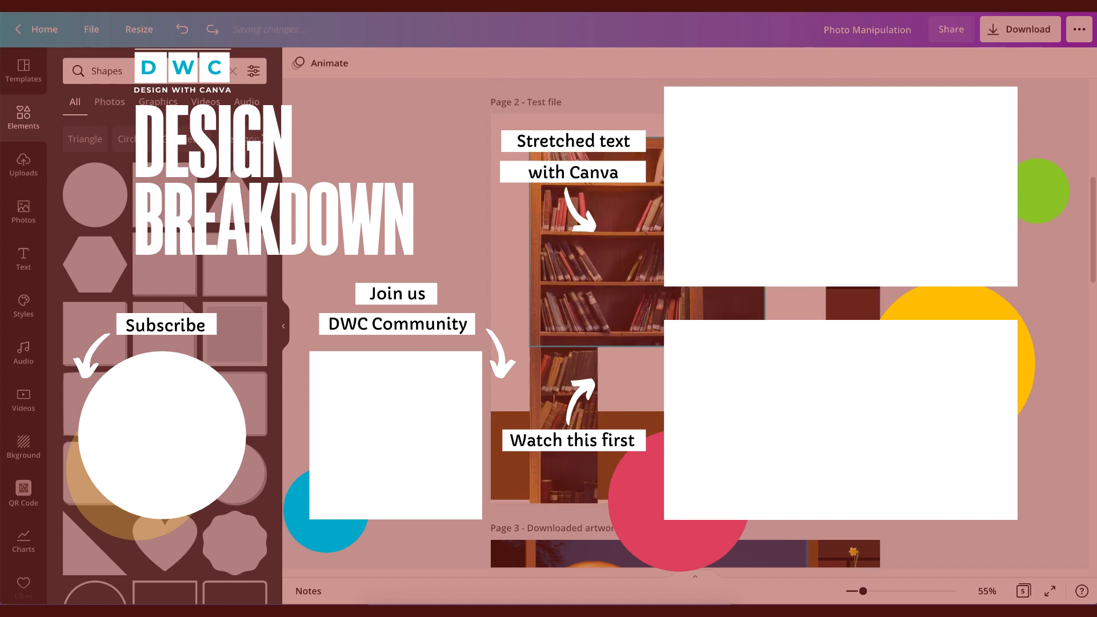
{"action": "key", "text": "ctrl+z"}
{"action": "key", "text": "ctrl+z"}
{"action": "key", "text": "ctrl+z"}
{"action": "key", "text": "ctrl+z"}
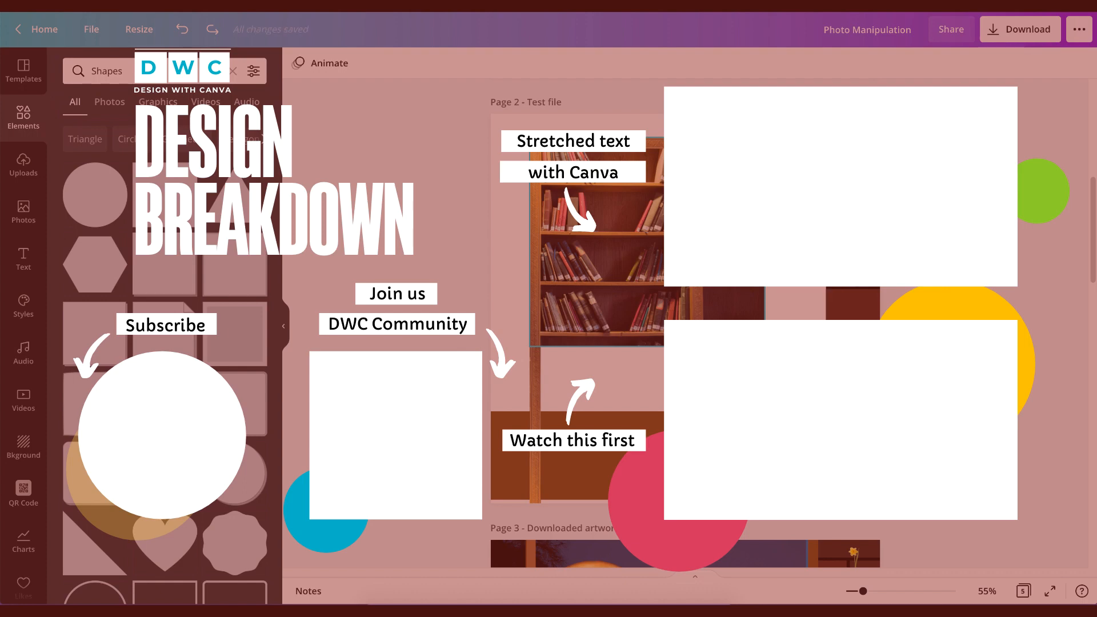
Step: Undo further until the bookshelf pieces are back in their original place at the side of the Page 2 artwork
{"action": "key", "text": "ctrl+z"}
{"action": "key", "text": "ctrl+z"}
{"action": "key", "text": "ctrl+z"}
{"action": "key", "text": "ctrl+z"}
{"action": "key", "text": "ctrl+z"}
{"action": "key", "text": "ctrl+z"}
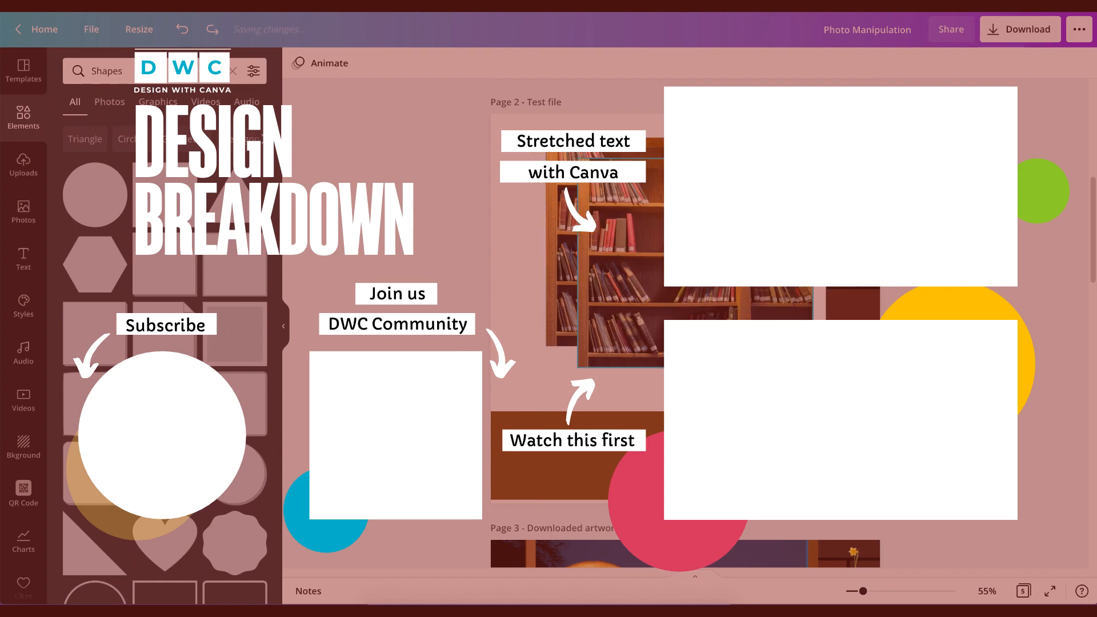
{"action": "key", "text": "ctrl+z"}
{"action": "key", "text": "ctrl+z"}
{"action": "key", "text": "ctrl+z"}
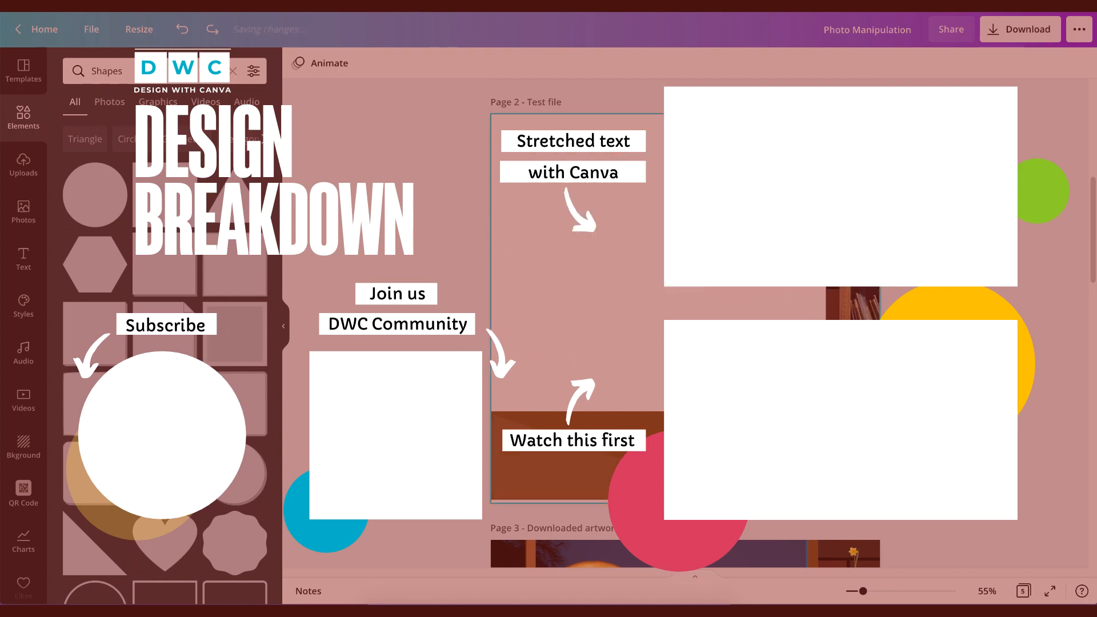
Step: Undo the removal of the desk, the orange flowers and the laptop on Page 2
{"action": "key", "text": "ctrl+z"}
{"action": "key", "text": "ctrl+z"}
{"action": "key", "text": "ctrl+z"}
{"action": "key", "text": "ctrl+z"}
{"action": "key", "text": "ctrl+z"}
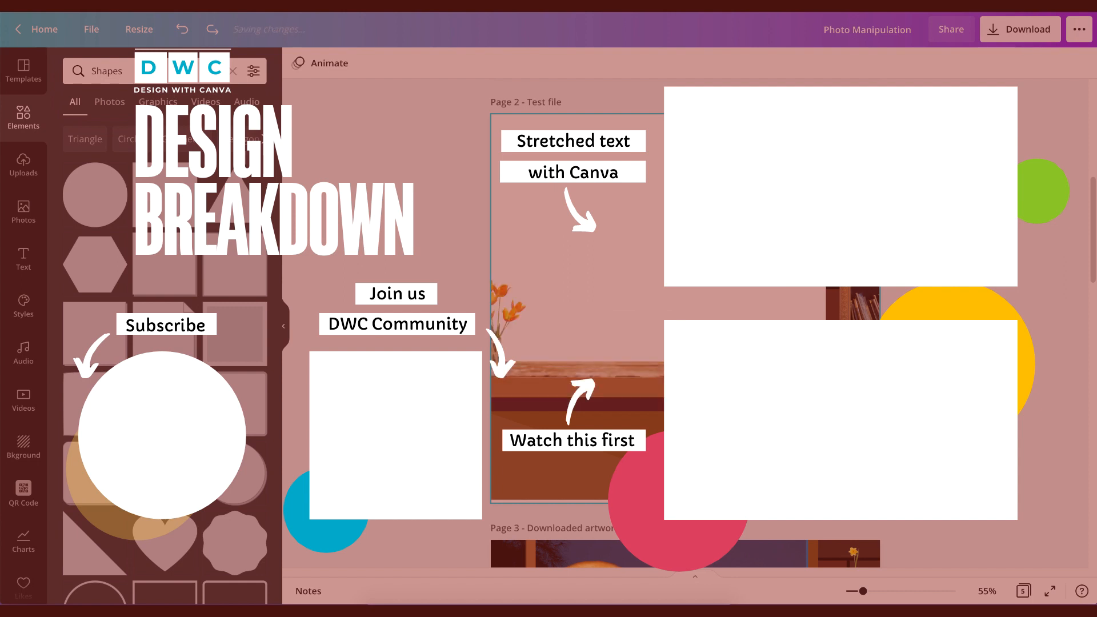
{"action": "key", "text": "ctrl+z"}
{"action": "key", "text": "ctrl+z"}
{"action": "key", "text": "ctrl+z"}
{"action": "key", "text": "ctrl+z"}
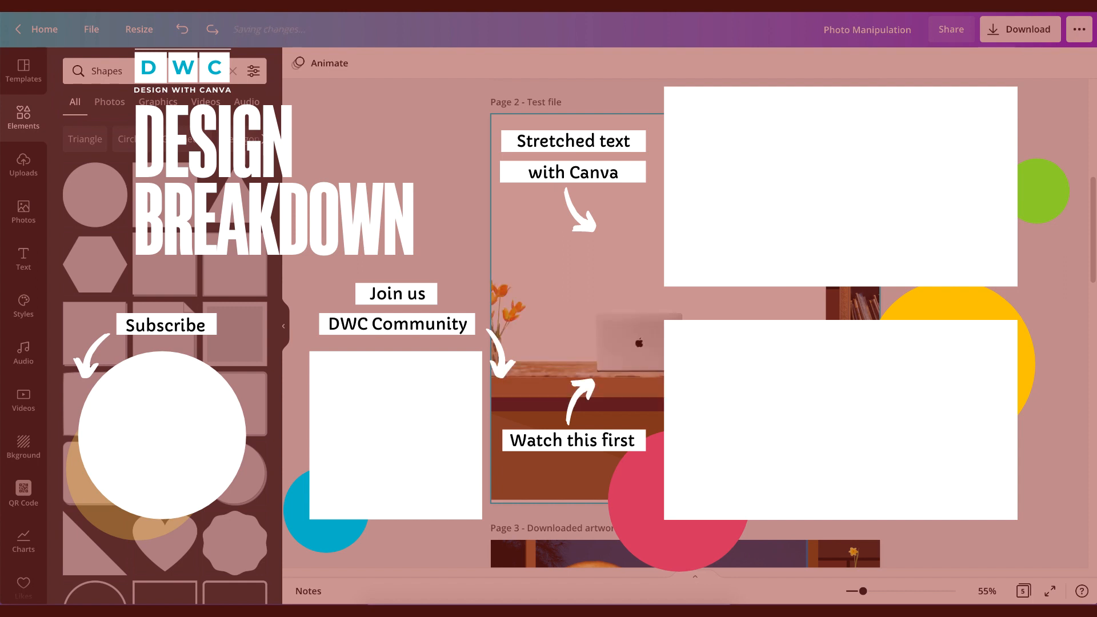
Step: Undo further until the man in the red shirt and his office chair are back behind the laptop
{"action": "key", "text": "ctrl+shift+z"}
{"action": "key", "text": "ctrl+shift+z"}
{"action": "key", "text": "ctrl+shift+z"}
{"action": "key", "text": "ctrl+shift+z"}
{"action": "key", "text": "ctrl+shift+z"}
{"action": "key", "text": "ctrl+shift+z"}
{"action": "key", "text": "ctrl+shift+z"}
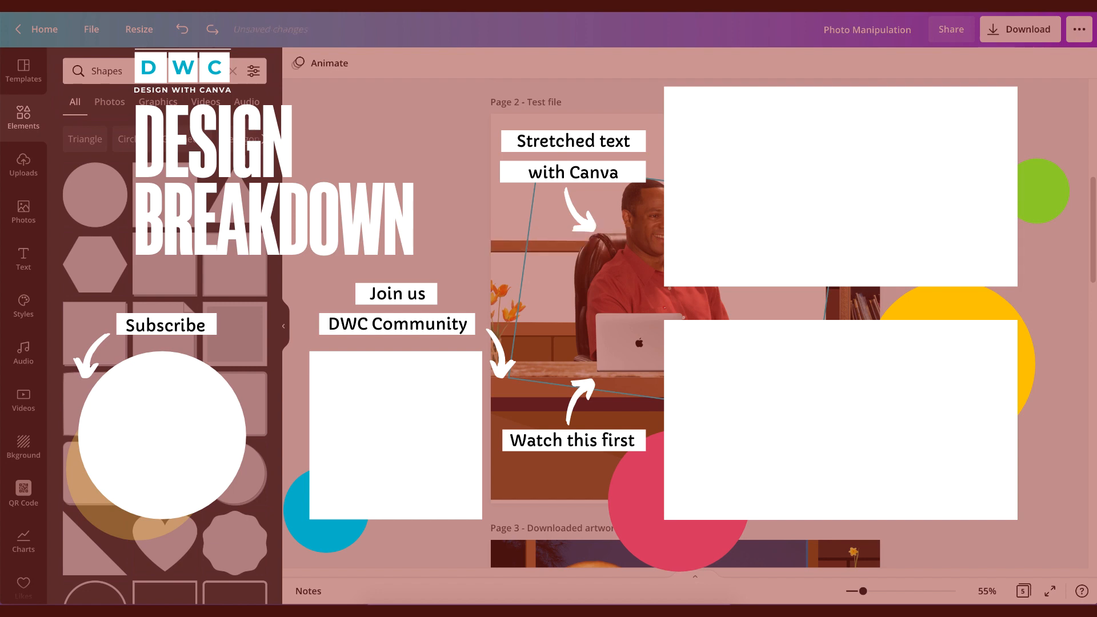
Step: Undo the removal of the window frame pieces and the sunset background behind them on Page 2
{"action": "key", "text": "ctrl+shift+z"}
{"action": "key", "text": "ctrl+shift+z"}
{"action": "key", "text": "ctrl+shift+z"}
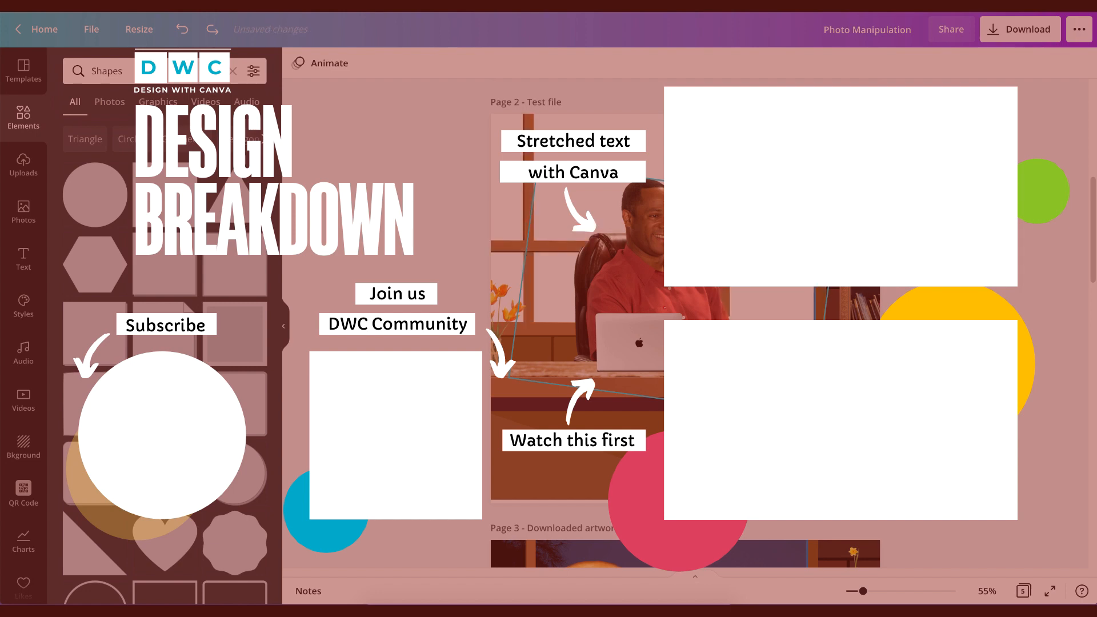
{"action": "key", "text": "ctrl+shift+z"}
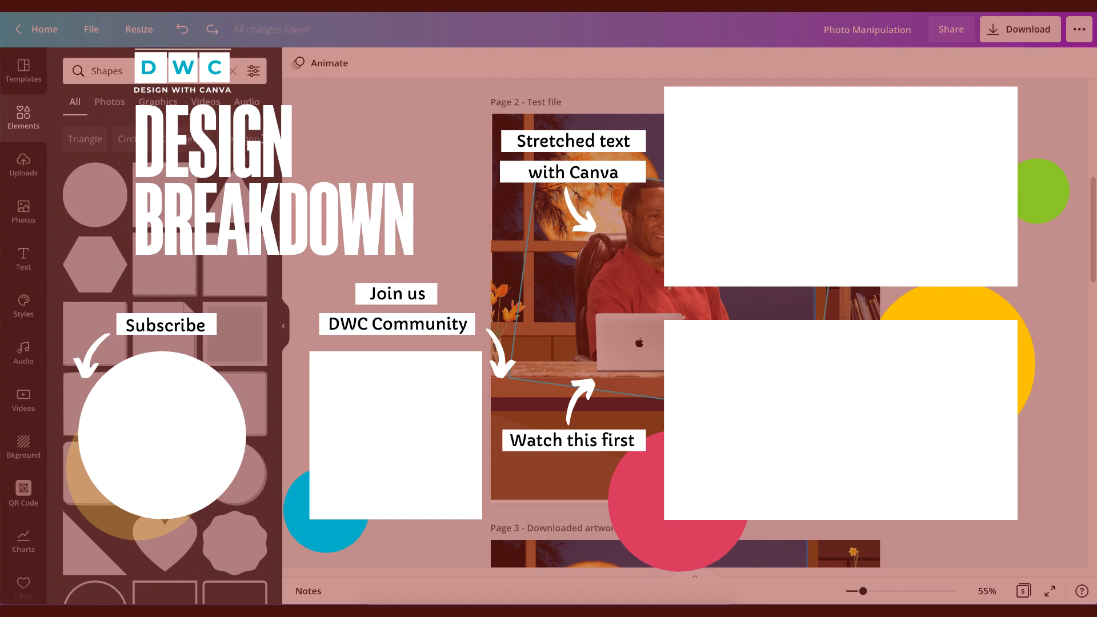
{"action": "key", "text": "ctrl+shift+z"}
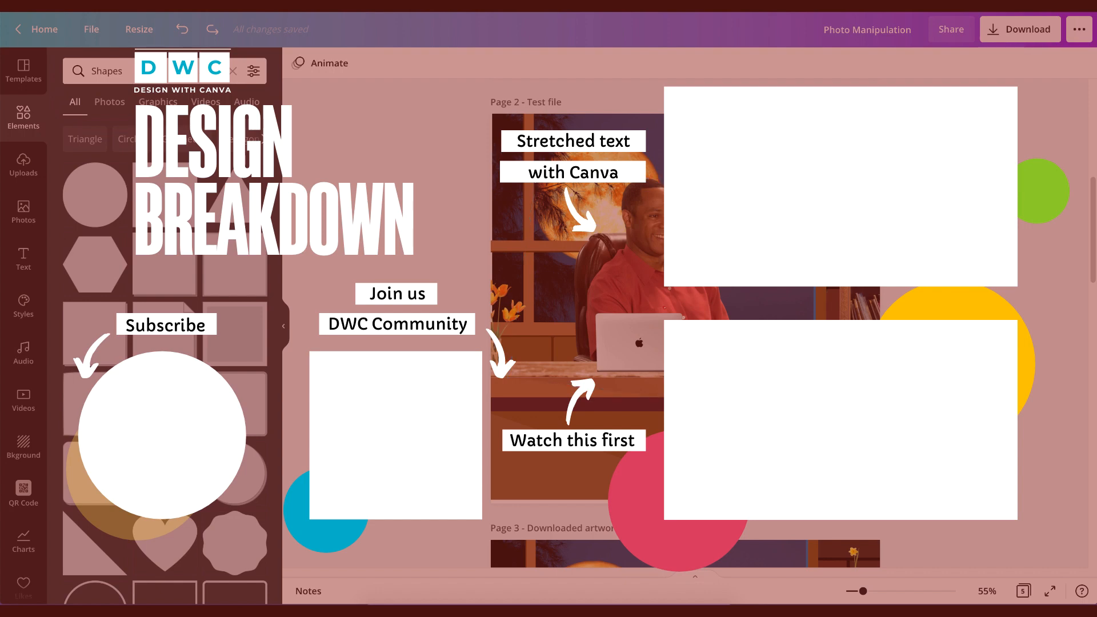